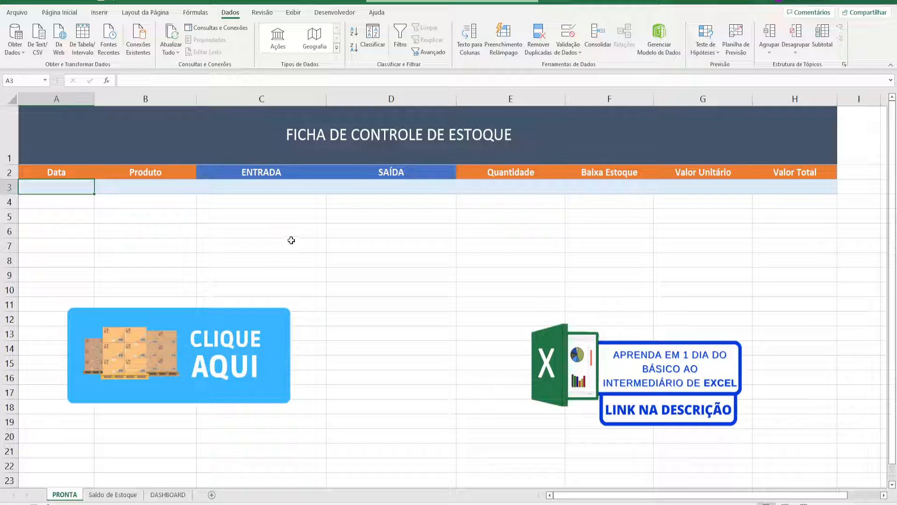
{"action": "left_click", "coordinate": [64, 173]}
{"action": "left_click_drag", "start_coordinate": [64, 173], "coordinate": [823, 166]}
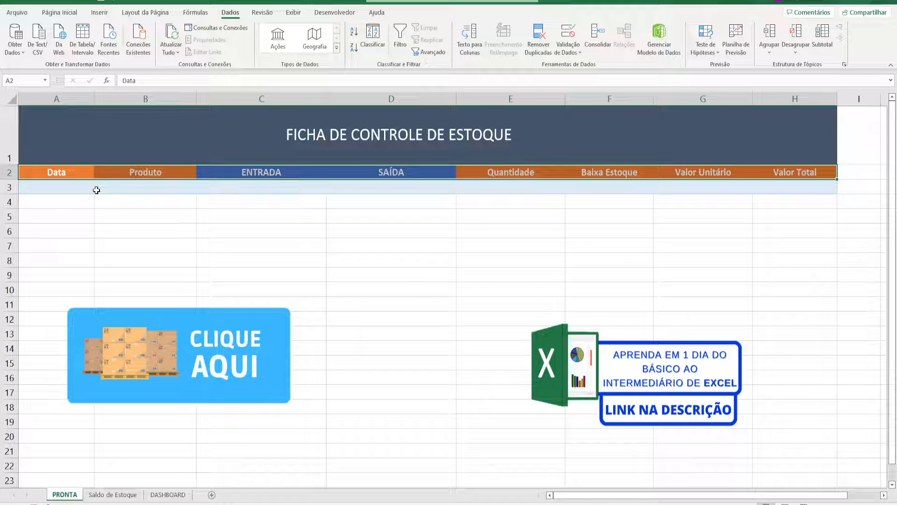
{"action": "key", "text": "Print"}
{"action": "mouse_move", "coordinate": [1, 147]}
{"action": "left_mouse_down"}
{"action": "mouse_move", "coordinate": [870, 243]}
{"action": "mouse_move", "coordinate": [872, 216]}
{"action": "left_mouse_up"}
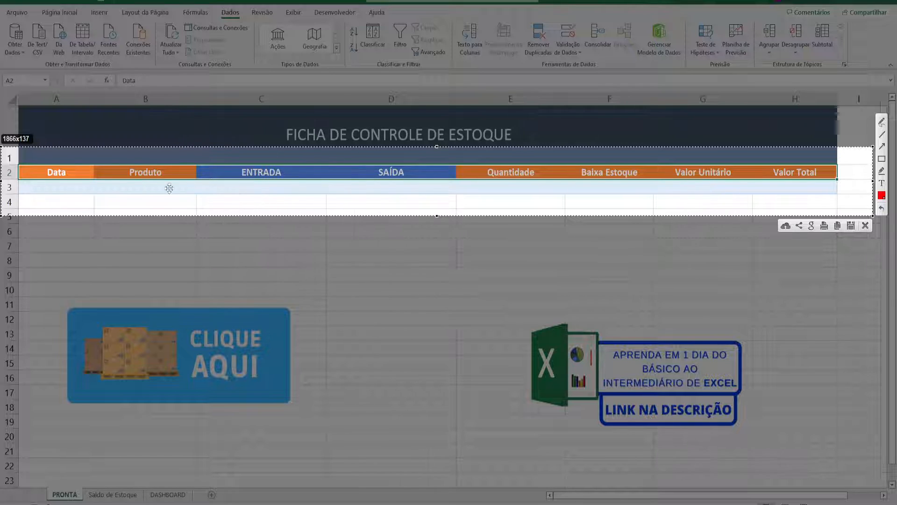
{"action": "key", "text": "Escape"}
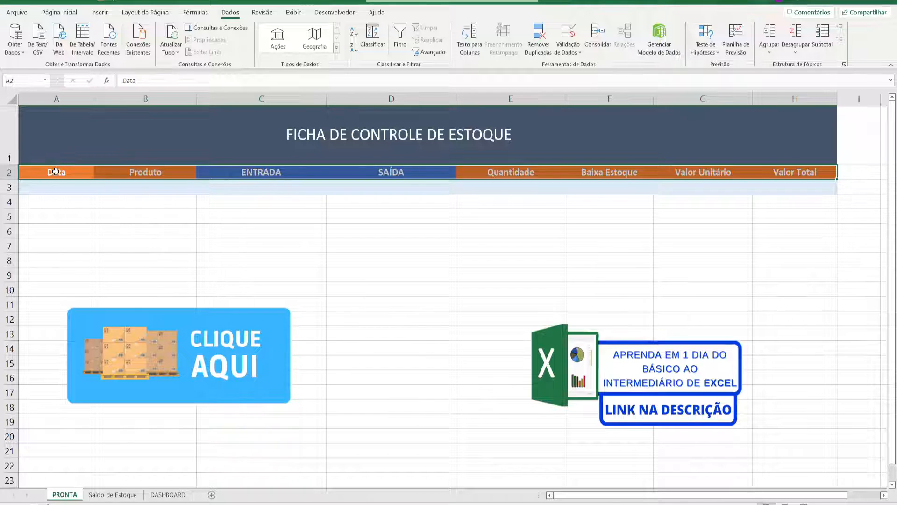
- Convert the range A2:H3 into a table, marking that it has headers
{"action": "left_click", "coordinate": [56, 172]}
{"action": "left_click_drag", "start_coordinate": [56, 172], "coordinate": [794, 187]}
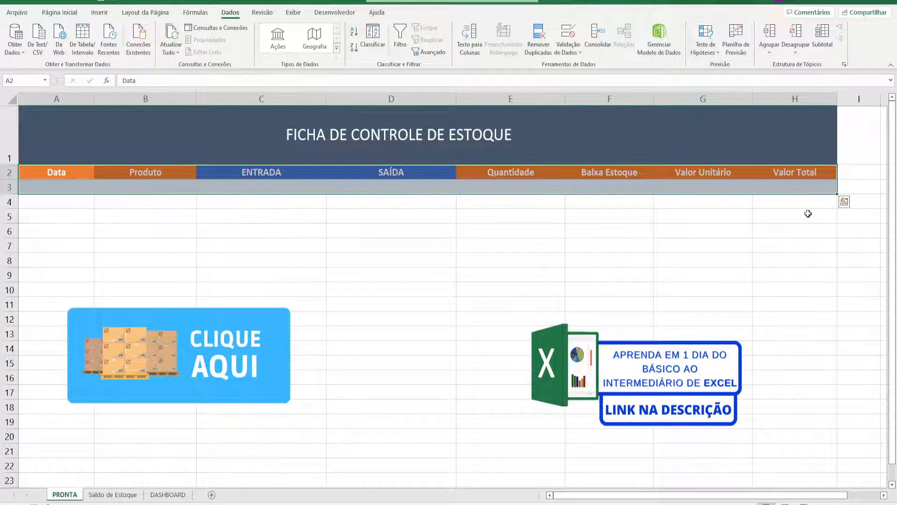
{"action": "left_click", "coordinate": [111, 13]}
{"action": "key", "text": "Print"}
{"action": "left_click_drag", "start_coordinate": [1, 1], "coordinate": [877, 229]}
{"action": "left_click", "coordinate": [887, 159]}
{"action": "left_click_drag", "start_coordinate": [152, 92], "coordinate": [113, 19]}
{"action": "left_click_drag", "start_coordinate": [127, 155], "coordinate": [97, 55]}
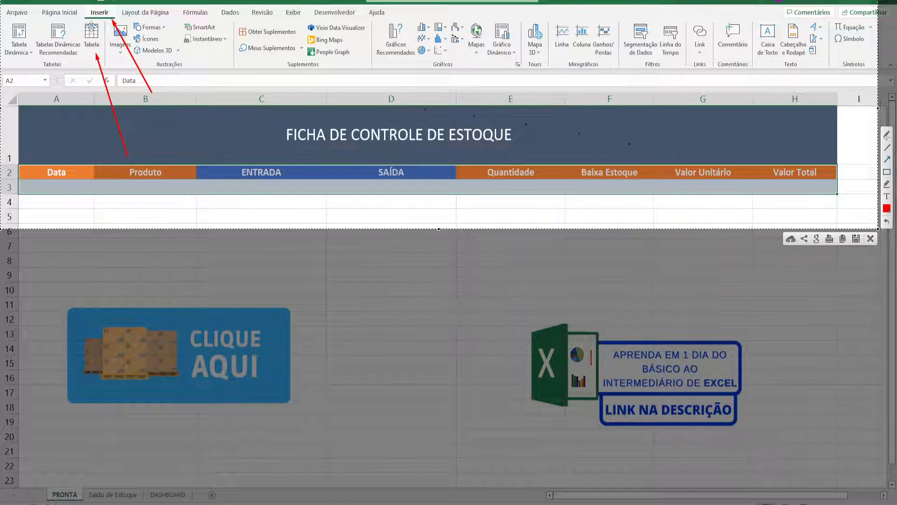
{"action": "key", "text": "Escape"}
{"action": "left_click", "coordinate": [92, 37]}
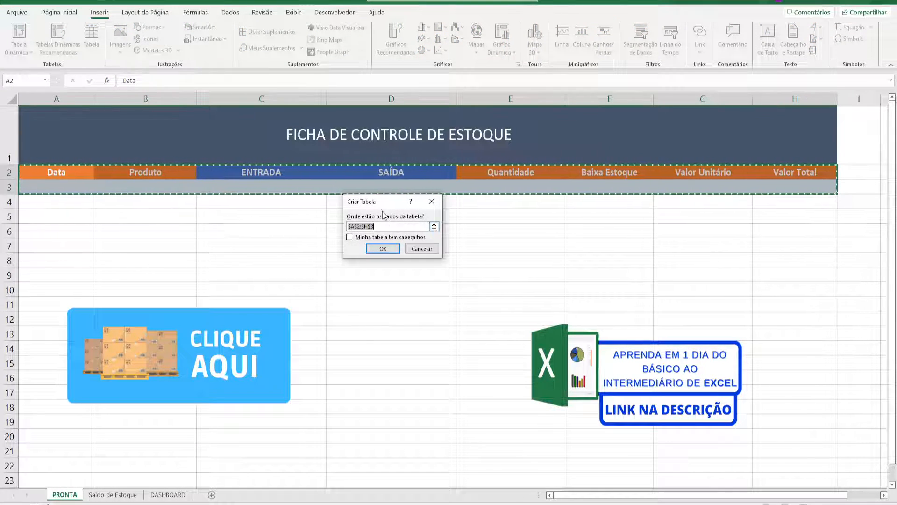
{"action": "key", "text": "Print"}
{"action": "left_click_drag", "start_coordinate": [336, 193], "coordinate": [476, 269]}
{"action": "left_click", "coordinate": [484, 200]}
{"action": "left_click_drag", "start_coordinate": [315, 282], "coordinate": [346, 242]}
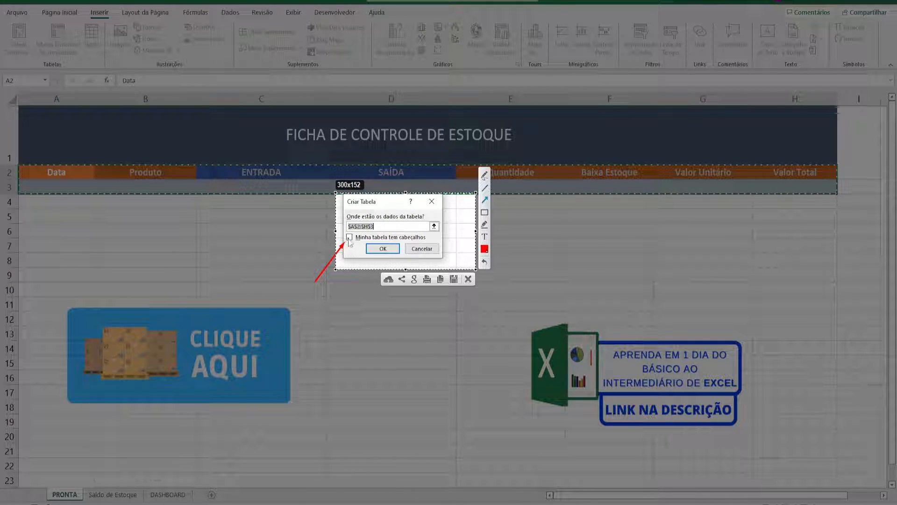
{"action": "key", "text": "Escape"}
{"action": "left_click", "coordinate": [349, 238]}
{"action": "left_click", "coordinate": [370, 248]}
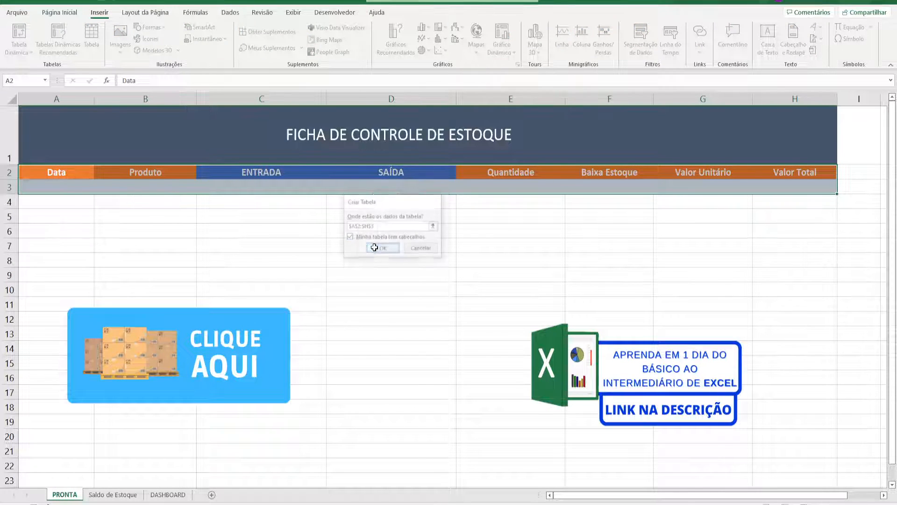
{"action": "left_click", "coordinate": [374, 245]}
{"action": "key", "text": "Print"}
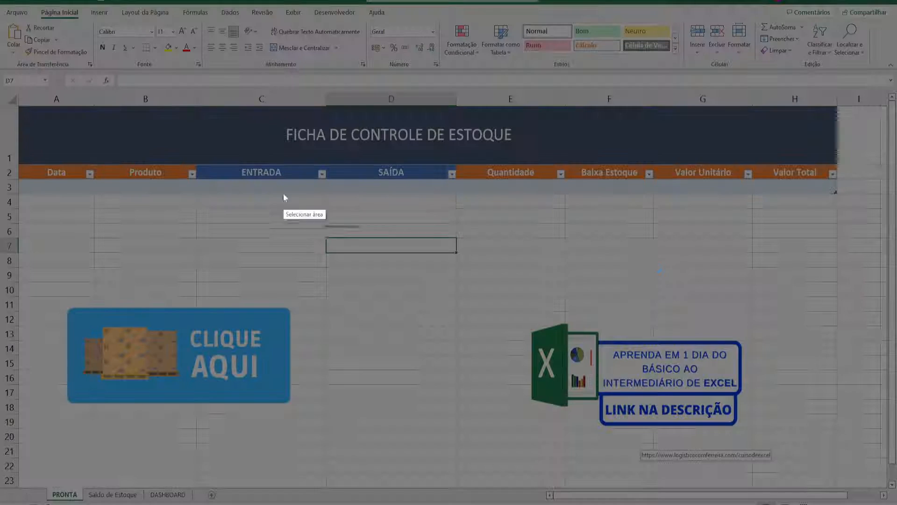
{"action": "left_click_drag", "start_coordinate": [17, 157], "coordinate": [862, 218]}
{"action": "left_click", "coordinate": [871, 150]}
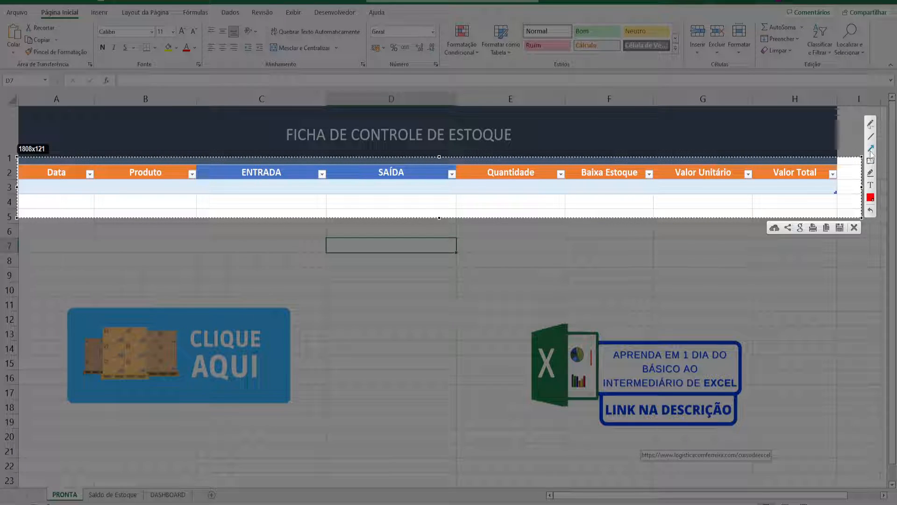
{"action": "left_click_drag", "start_coordinate": [780, 207], "coordinate": [832, 196]}
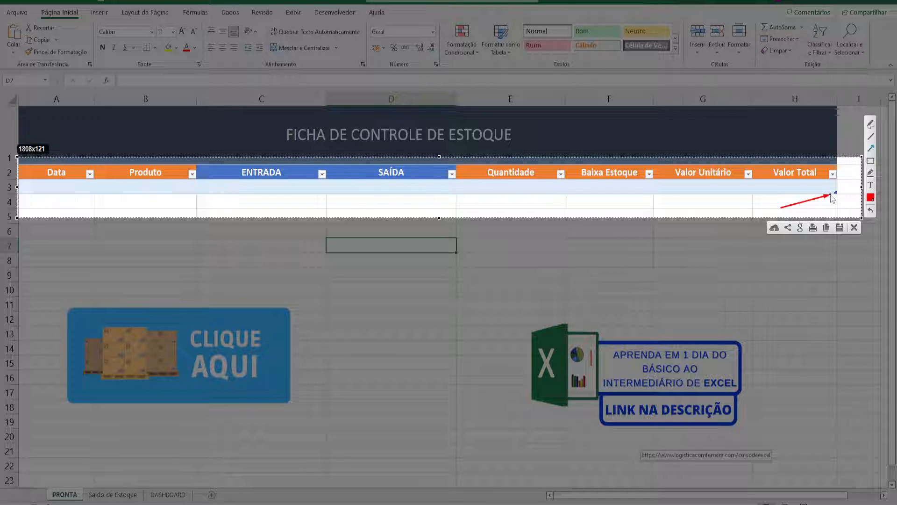
{"action": "left_click_drag", "start_coordinate": [309, 212], "coordinate": [324, 181]}
{"action": "left_click_drag", "start_coordinate": [173, 216], "coordinate": [187, 182]}
{"action": "left_click_drag", "start_coordinate": [63, 216], "coordinate": [82, 184]}
{"action": "left_click_drag", "start_coordinate": [429, 211], "coordinate": [451, 183]}
{"action": "left_click_drag", "start_coordinate": [516, 207], "coordinate": [563, 175]}
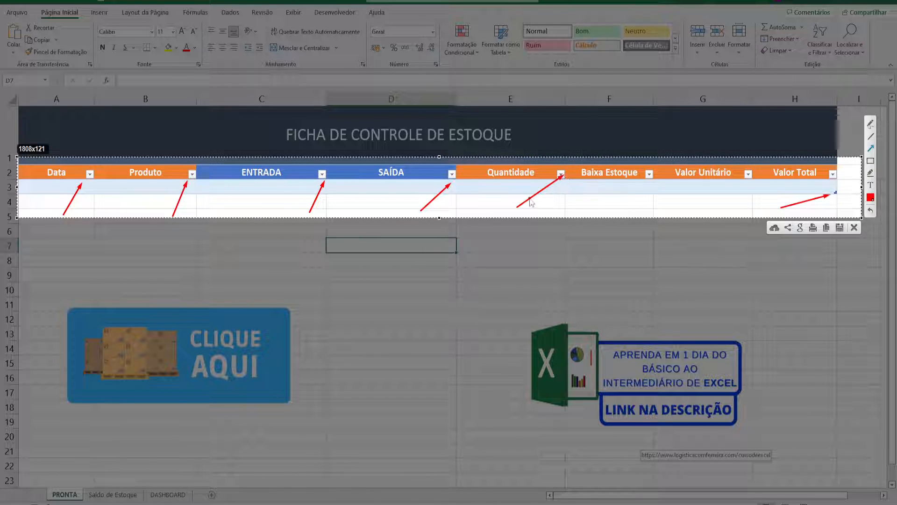
{"action": "key", "text": "Escape"}
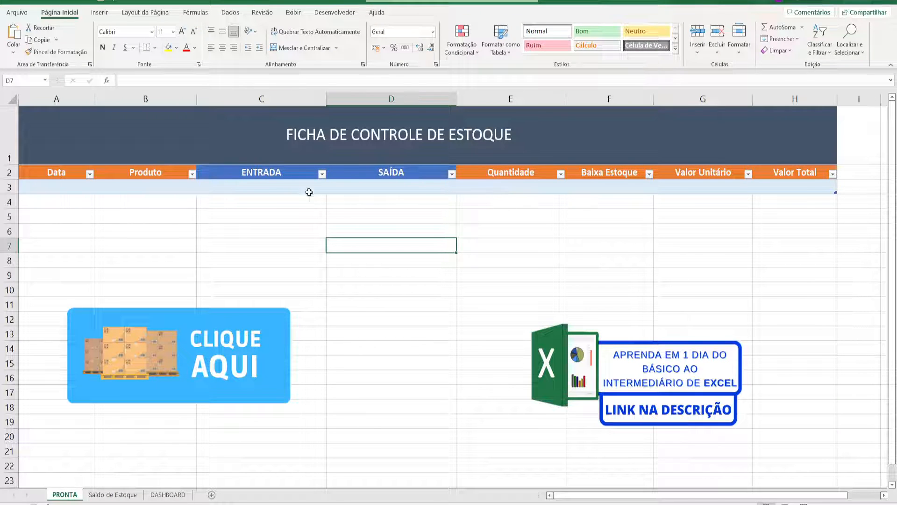
- Enter the date 01/07/2022 in cell A3 of the Data column
{"action": "scroll", "coordinate": [94, 224], "scroll_direction": "up", "scroll_amount": 1}
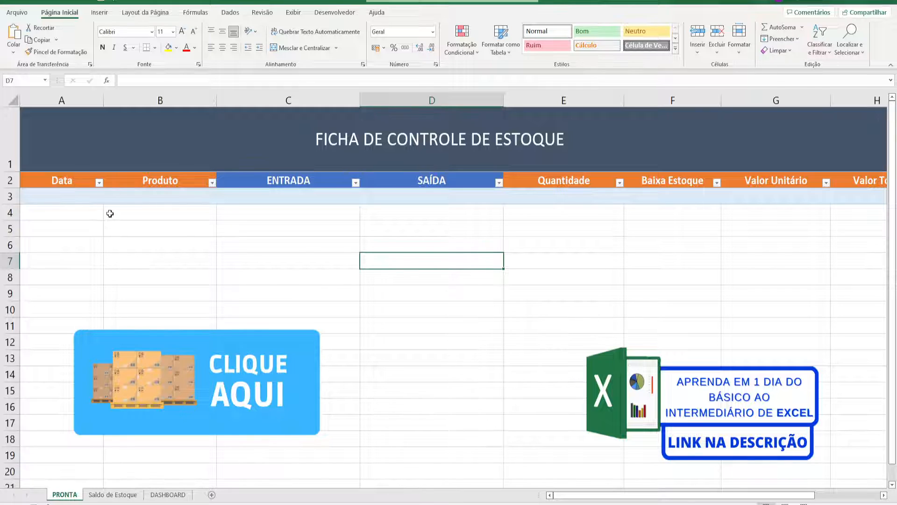
{"action": "left_click", "coordinate": [93, 202]}
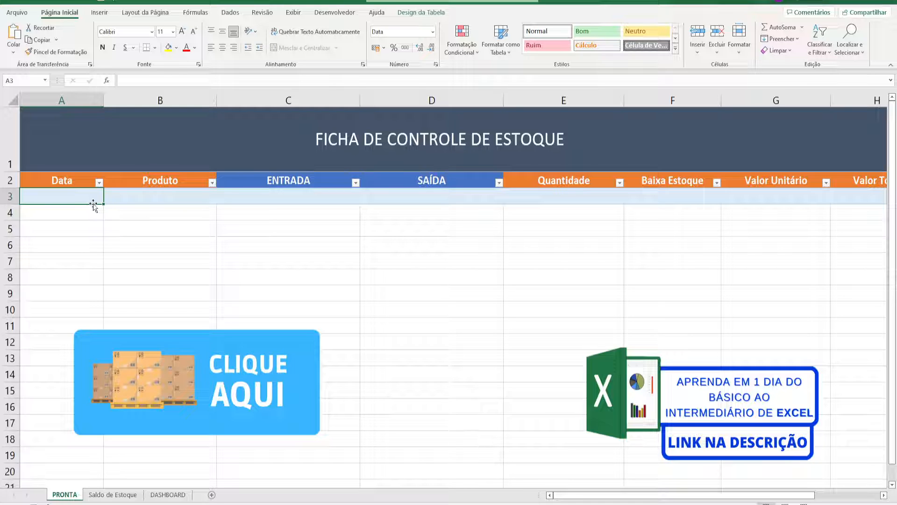
{"action": "type", "text": "01/07/2022"}
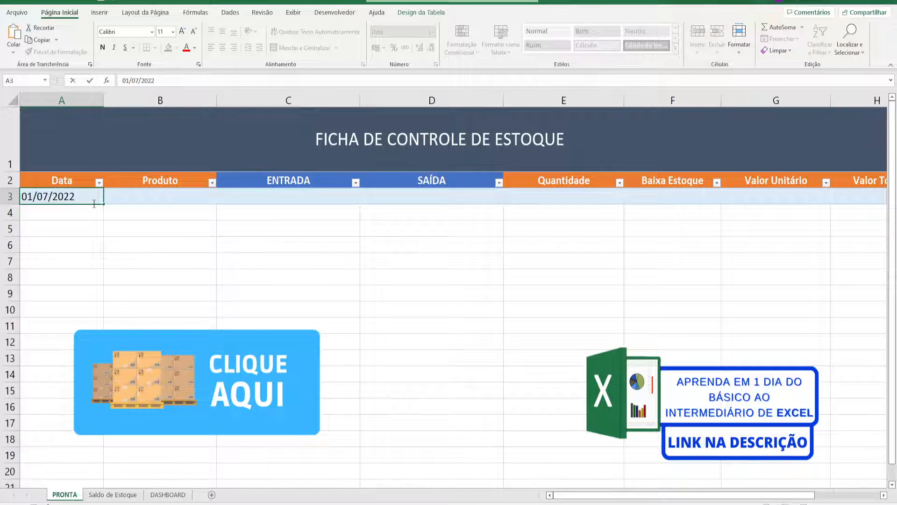
{"action": "key", "text": "Tab"}
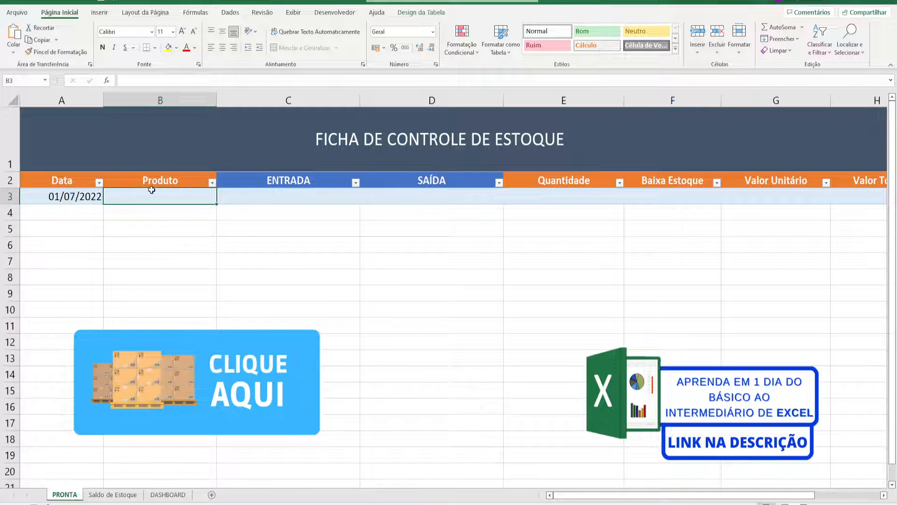
- Enter CANETA in uppercase as the product in cell B3
{"action": "type", "text": "caneta"}
{"action": "key", "text": "BackSpace"}
{"action": "key", "text": "BackSpace"}
{"action": "key", "text": "BackSpace"}
{"action": "key", "text": "BackSpace"}
{"action": "key", "text": "BackSpace"}
{"action": "key", "text": "BackSpace"}
{"action": "type", "text": "CABET"}
{"action": "key", "text": "BackSpace"}
{"action": "key", "text": "BackSpace"}
{"action": "key", "text": "BackSpace"}
{"action": "type", "text": "BE"}
{"action": "key", "text": "BackSpace"}
{"action": "key", "text": "BackSpace"}
{"action": "type", "text": "NETA"}
{"action": "key", "text": "Return"}
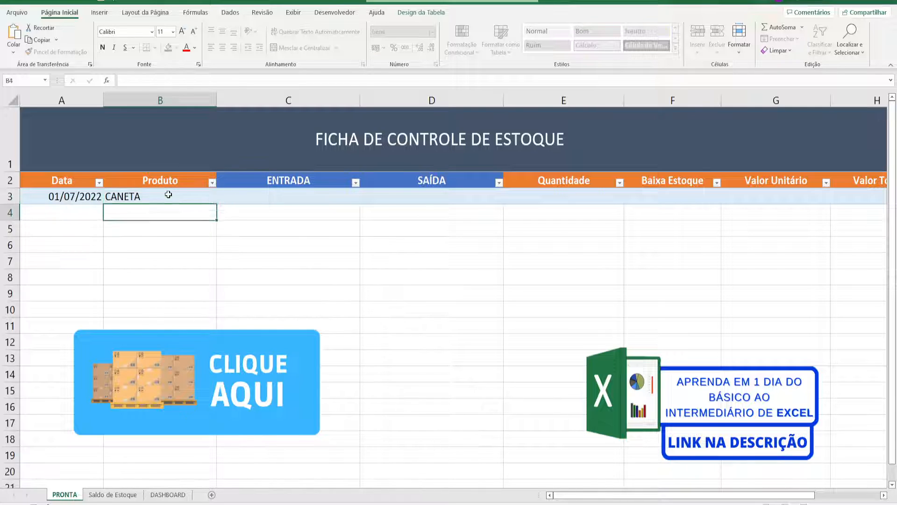
- Overwrite the product in B3 with the misspelling CANETAA and clear the cell
{"action": "left_click", "coordinate": [168, 195]}
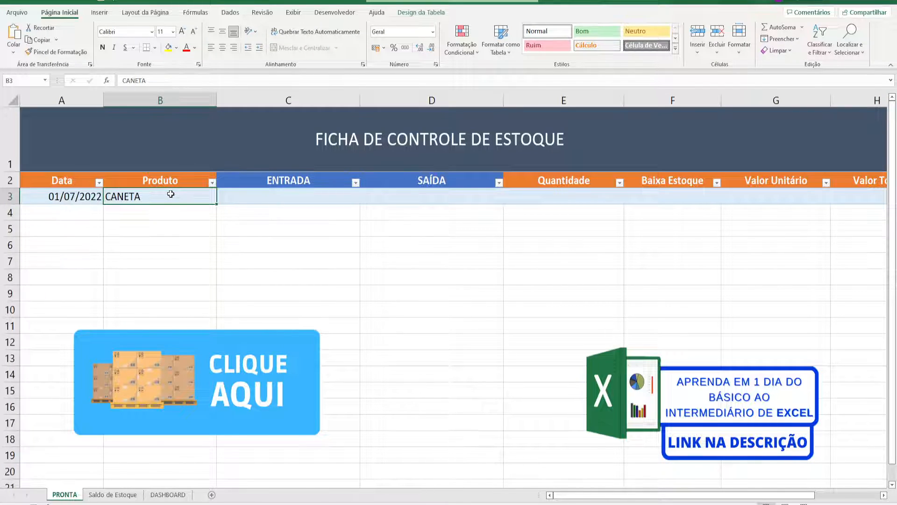
{"action": "type", "text": "CANET"}
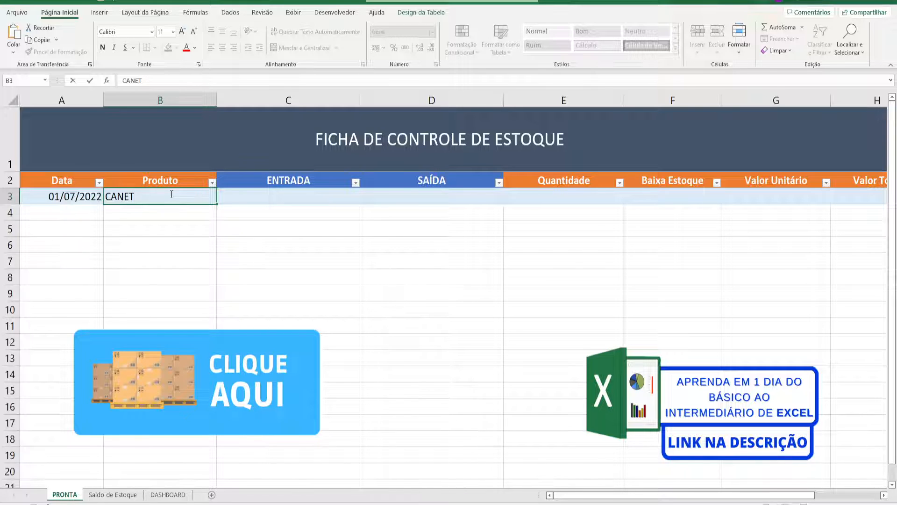
{"action": "type", "text": "AA"}
{"action": "key", "text": "Return"}
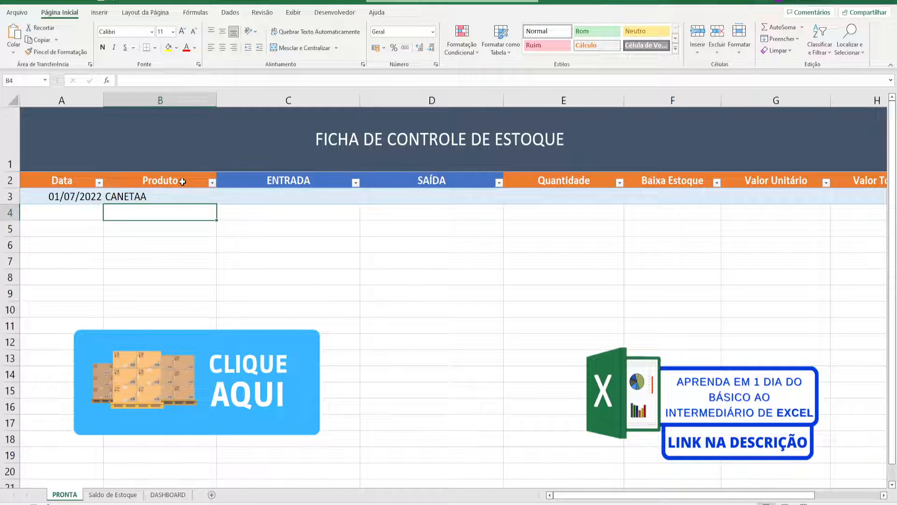
{"action": "left_click", "coordinate": [163, 197]}
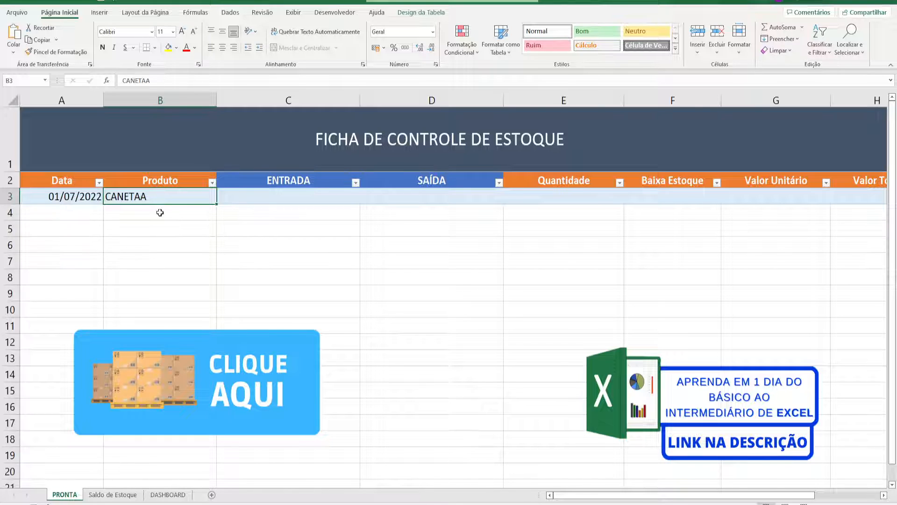
{"action": "key", "text": "Delete"}
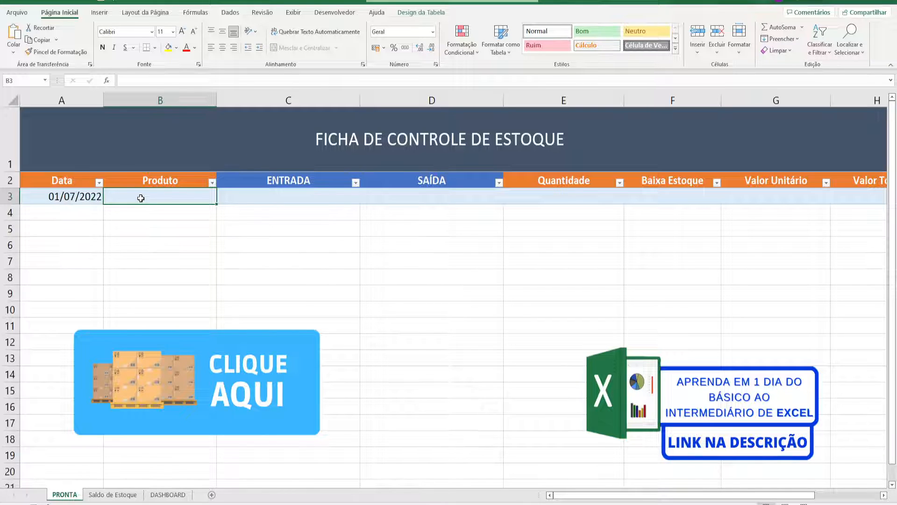
- Add data validation to product cell B3, allowing a list with the source items CANETA, PAPEL and TINTA
{"action": "left_click", "coordinate": [230, 12]}
{"action": "key", "text": "super+shift+s"}
{"action": "left_click_drag", "start_coordinate": [1, 0], "coordinate": [887, 271]}
{"action": "mouse_move", "coordinate": [307, 156]}
{"action": "left_mouse_down"}
{"action": "mouse_move", "coordinate": [279, 131]}
{"action": "mouse_move", "coordinate": [220, 17]}
{"action": "left_mouse_up"}
{"action": "left_click_drag", "start_coordinate": [539, 125], "coordinate": [564, 52]}
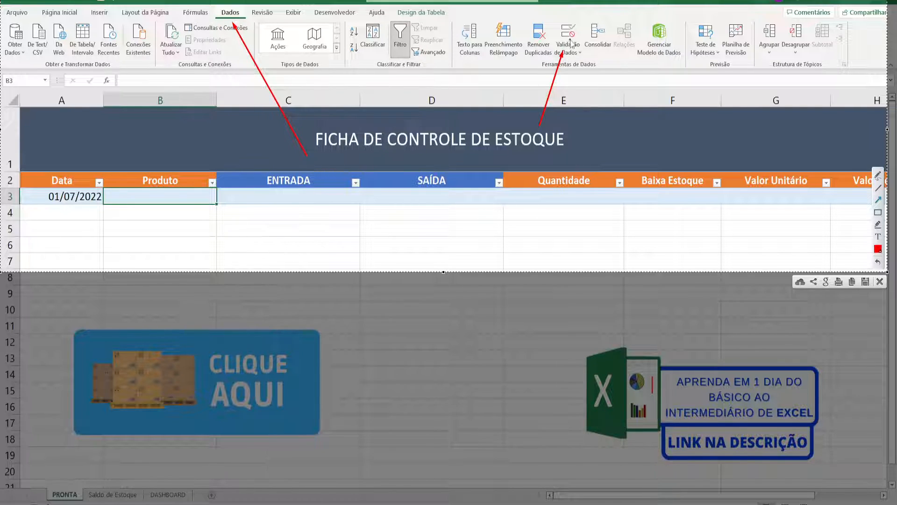
{"action": "key", "text": "Escape"}
{"action": "left_click", "coordinate": [568, 33]}
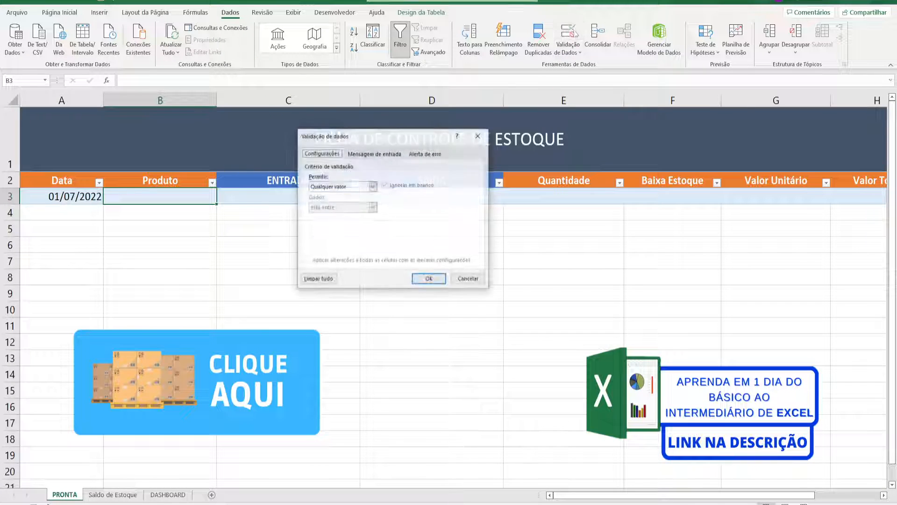
{"action": "key", "text": "Print"}
{"action": "left_click_drag", "start_coordinate": [284, 121], "coordinate": [519, 304]}
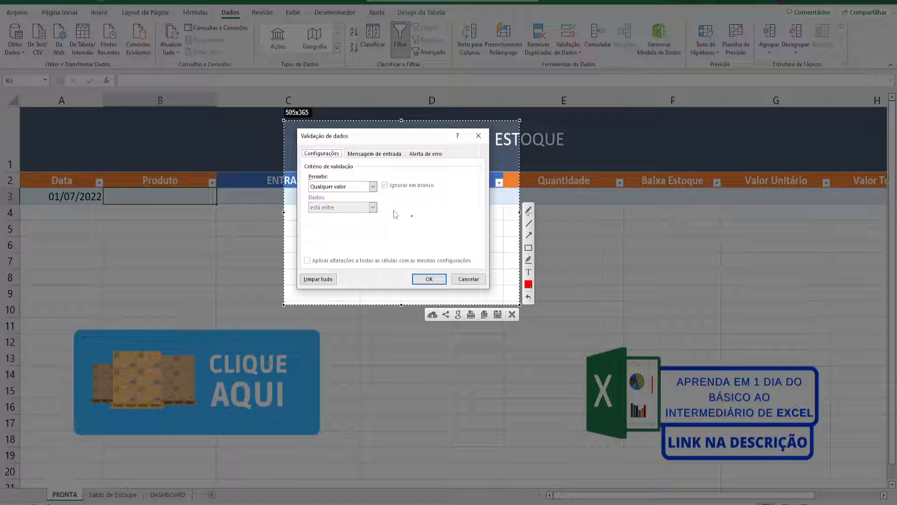
{"action": "left_click_drag", "start_coordinate": [296, 168], "coordinate": [385, 194]}
{"action": "key", "text": "ctrl+c"}
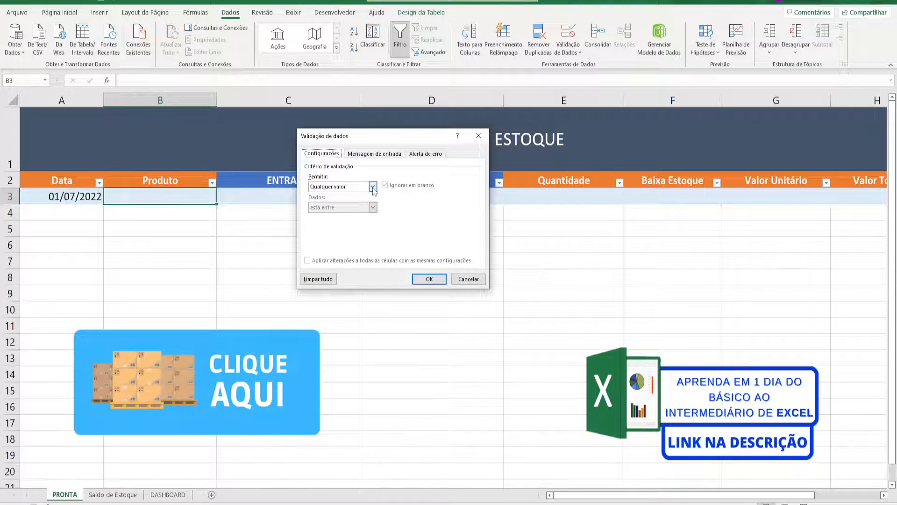
{"action": "left_click", "coordinate": [373, 187]}
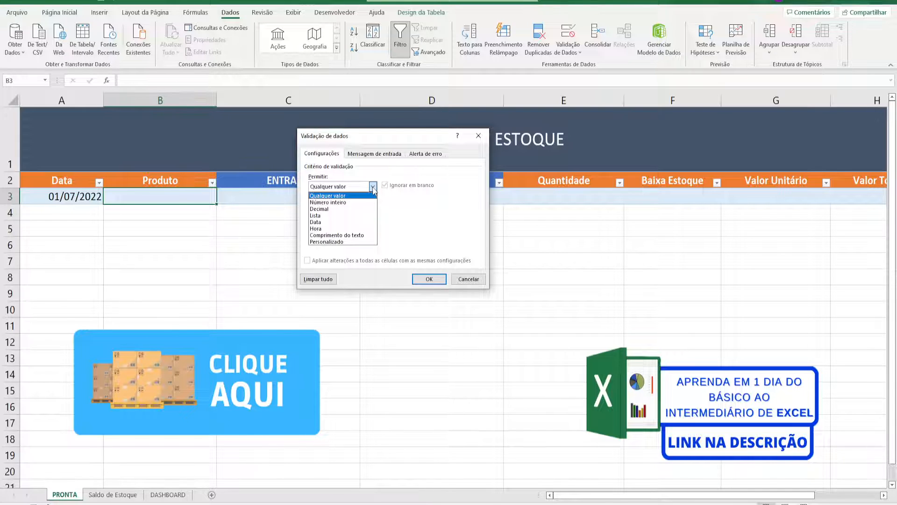
{"action": "left_click", "coordinate": [359, 215]}
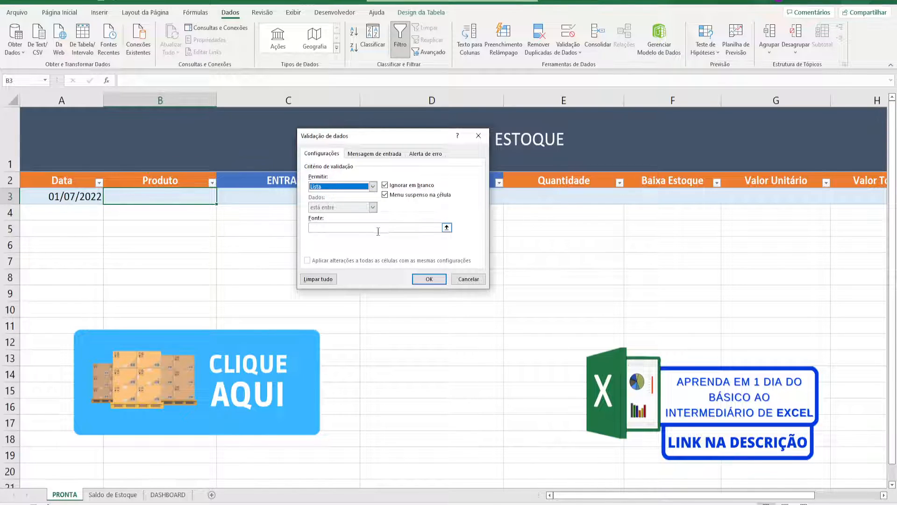
{"action": "left_click", "coordinate": [376, 228]}
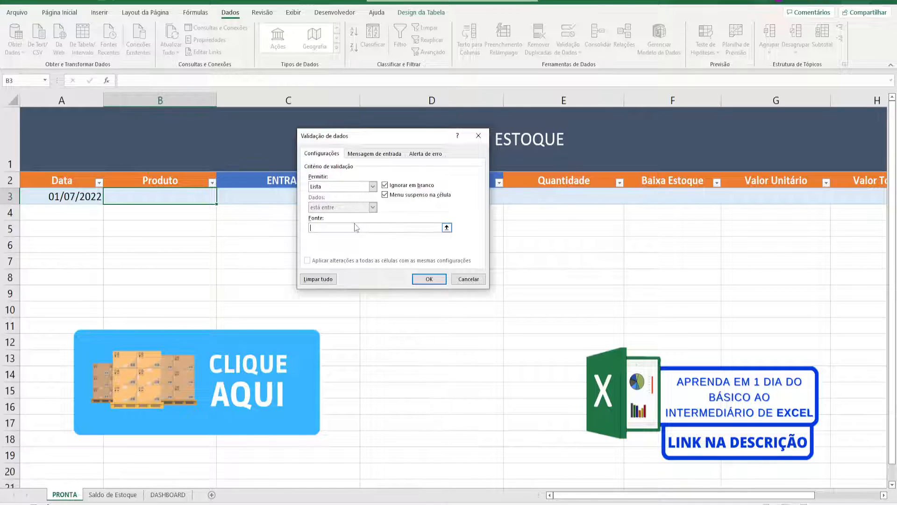
{"action": "type", "text": "CANETA"}
{"action": "type", "text": "PAP"}
{"action": "type", "text": ";TINTA"}
{"action": "left_click", "coordinate": [418, 282]}
- Choose CANETA from the validation list in product cell B3
{"action": "left_click", "coordinate": [244, 227]}
{"action": "left_click", "coordinate": [207, 204]}
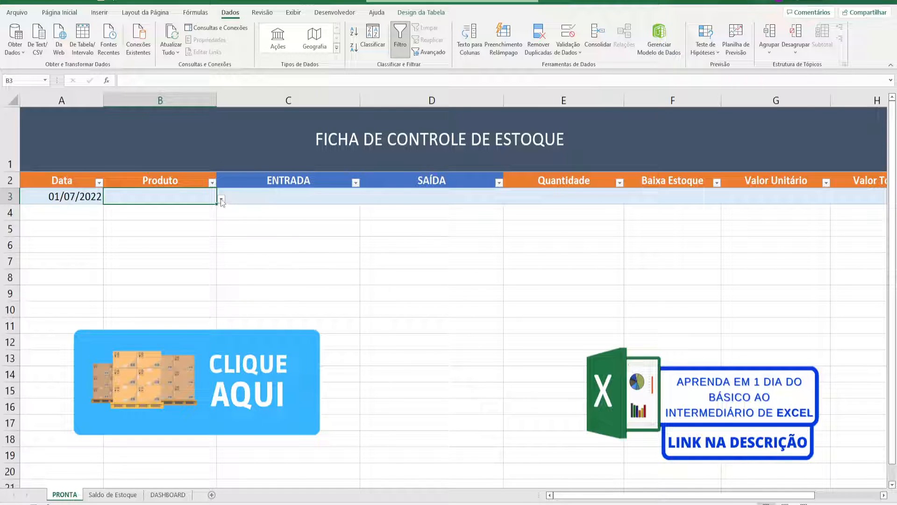
{"action": "left_click", "coordinate": [222, 200]}
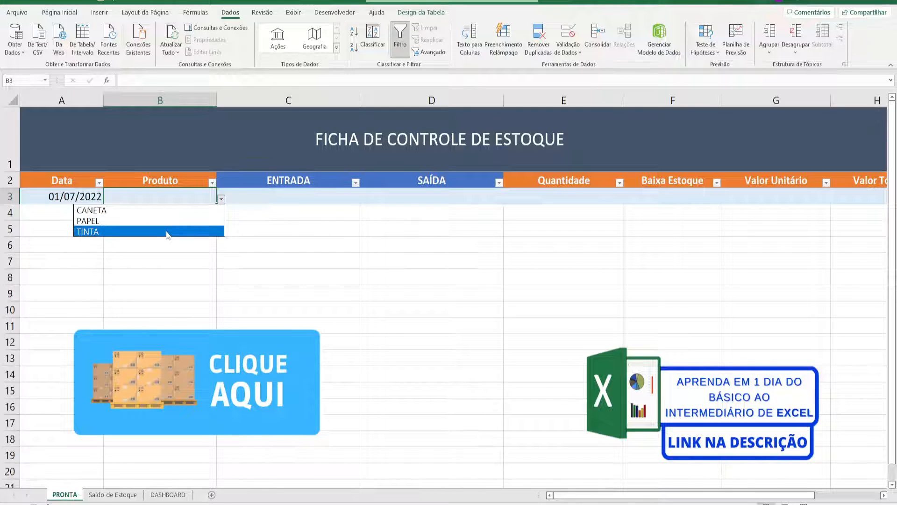
{"action": "left_click", "coordinate": [187, 215]}
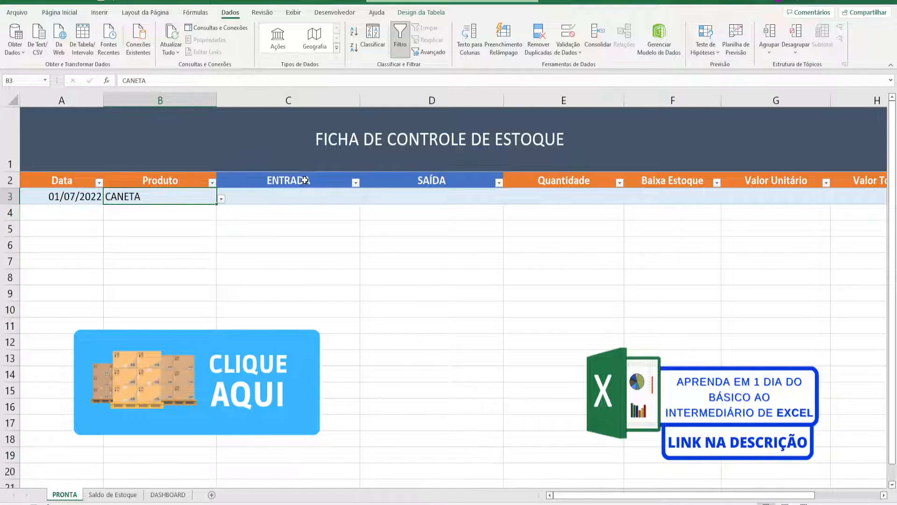
{"action": "left_click", "coordinate": [316, 101]}
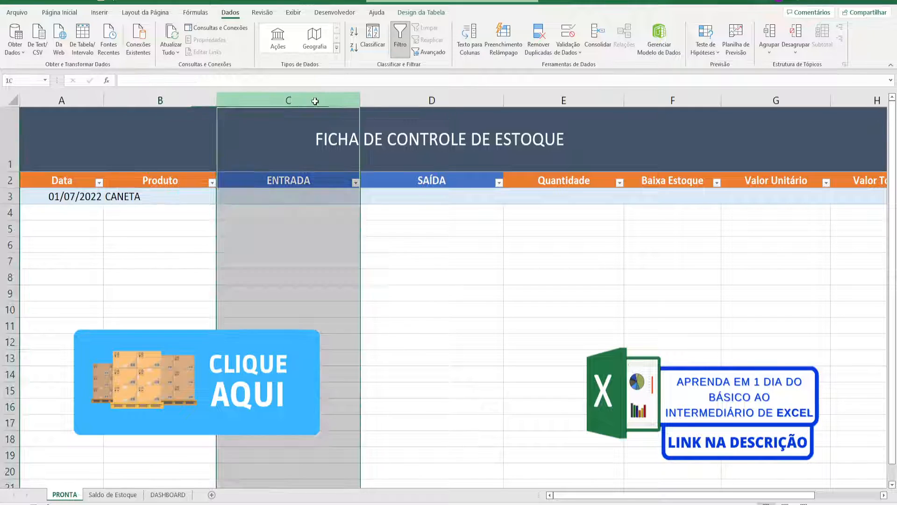
{"action": "left_click_drag", "start_coordinate": [316, 101], "coordinate": [402, 95]}
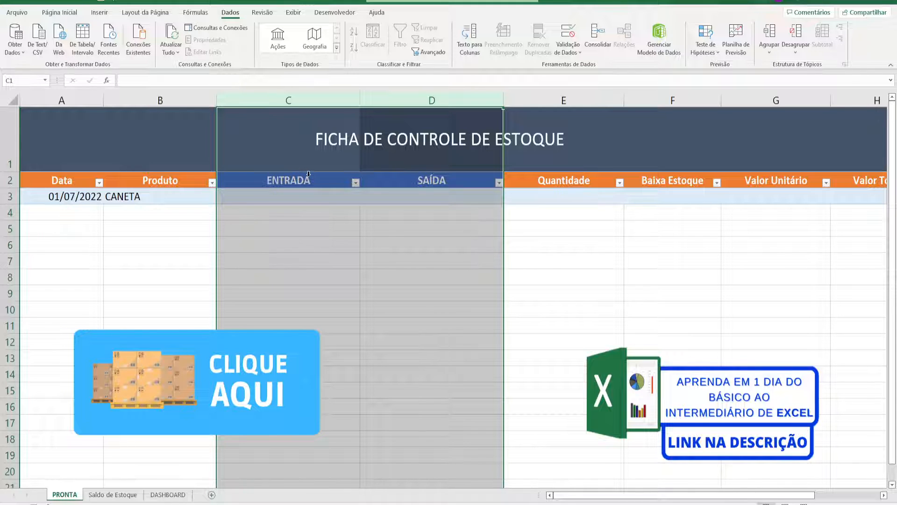
{"action": "left_click", "coordinate": [312, 195]}
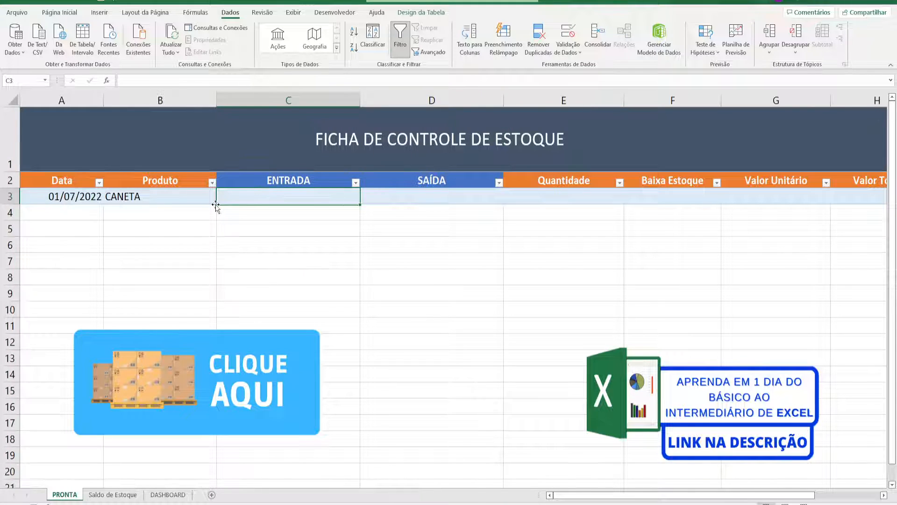
{"action": "key", "text": "Print"}
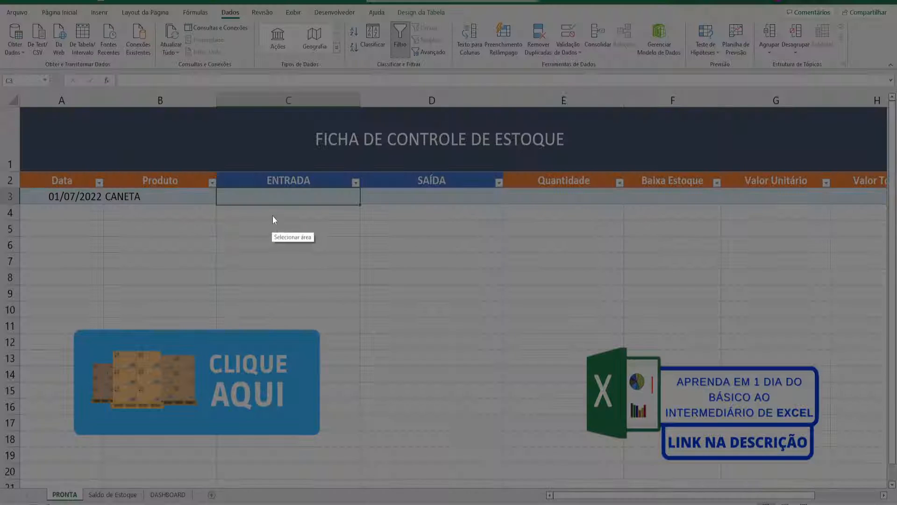
{"action": "left_click_drag", "start_coordinate": [97, 184], "coordinate": [210, 211]}
{"action": "left_click_drag", "start_coordinate": [144, 200], "coordinate": [277, 188]}
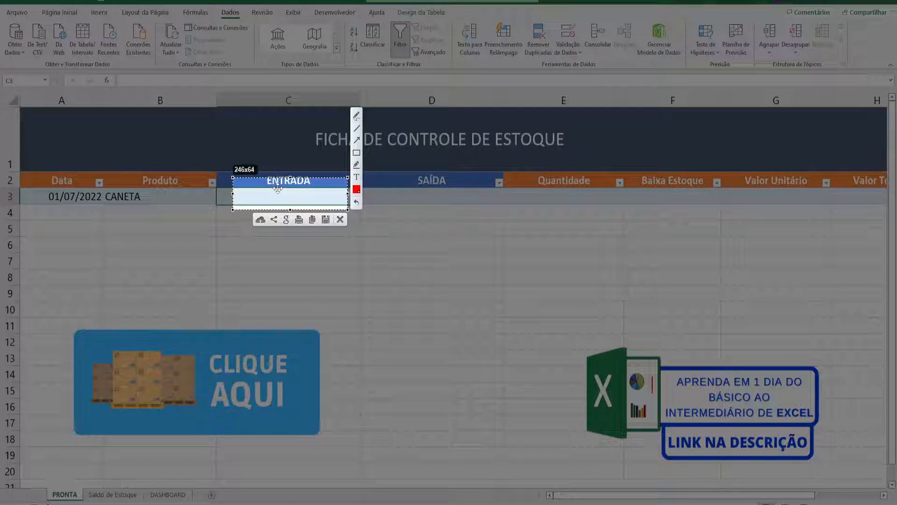
{"action": "key", "text": "ctrl+c"}
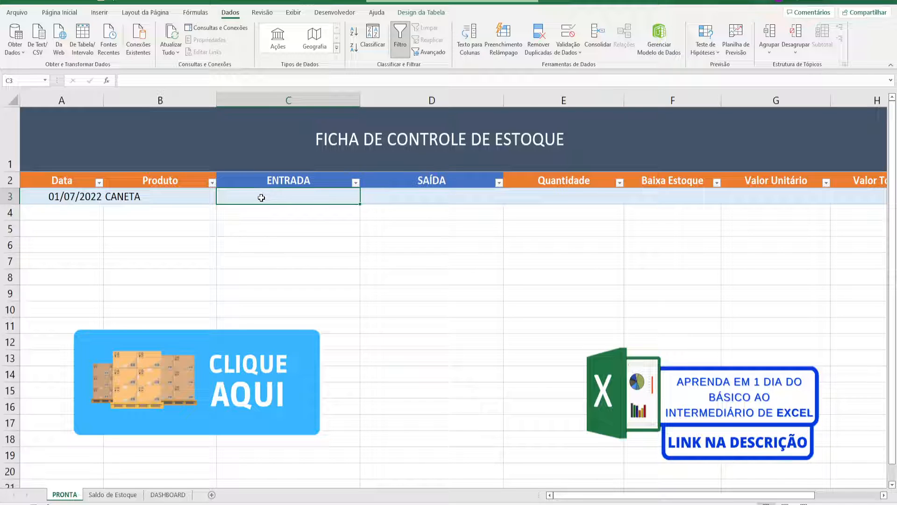
{"action": "key", "text": "Print"}
{"action": "left_click_drag", "start_coordinate": [0, 1], "coordinate": [896, 289]}
{"action": "left_click", "coordinate": [887, 217]}
{"action": "left_click_drag", "start_coordinate": [252, 107], "coordinate": [223, 21]}
{"action": "left_click_drag", "start_coordinate": [495, 130], "coordinate": [565, 42]}
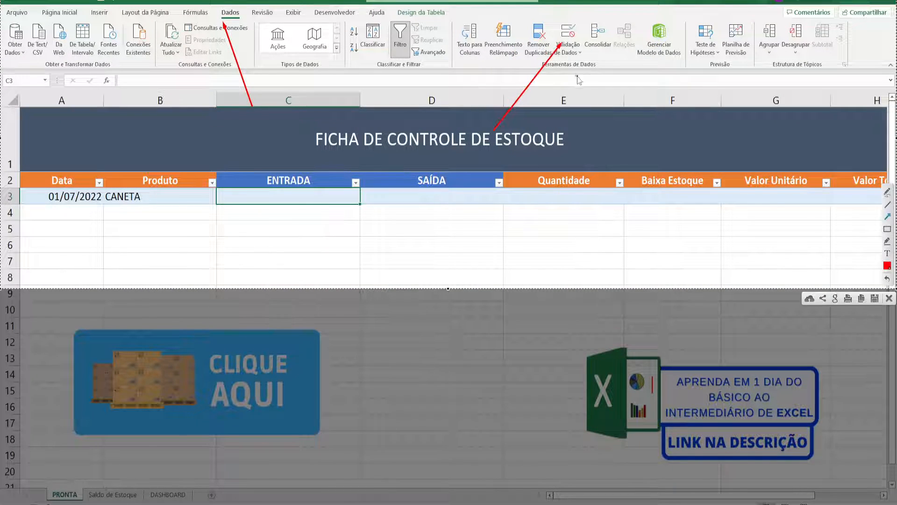
{"action": "key", "text": "Escape"}
- Add list validation to ENTRADA cell C3 with the source items COMPRA, AJUSTE and DEVOLUÇÃO, and choose COMPRA from it
{"action": "left_click", "coordinate": [568, 33]}
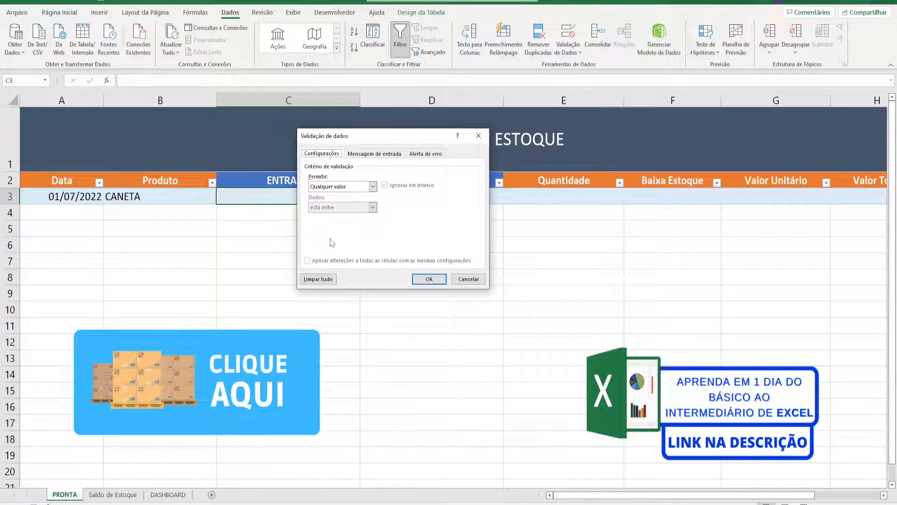
{"action": "left_click", "coordinate": [345, 187]}
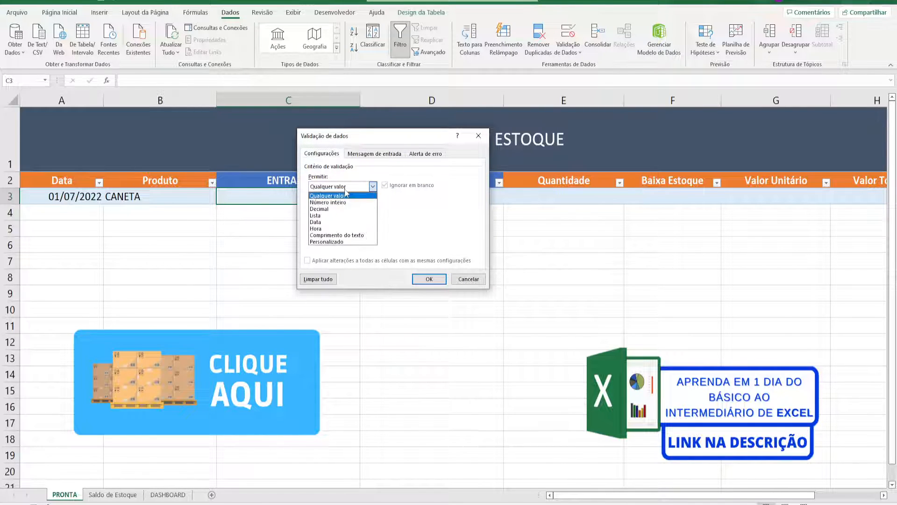
{"action": "left_click", "coordinate": [344, 214]}
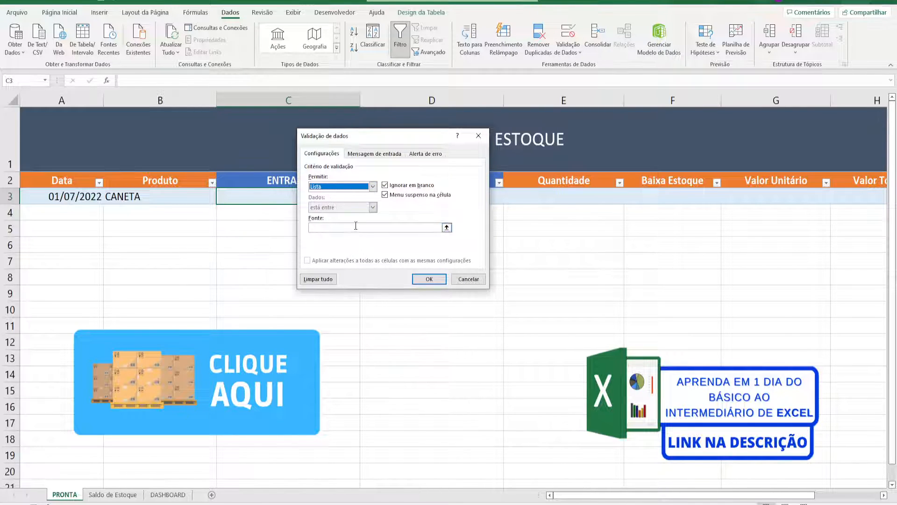
{"action": "left_click", "coordinate": [354, 227]}
{"action": "type", "text": "COMPRA"}
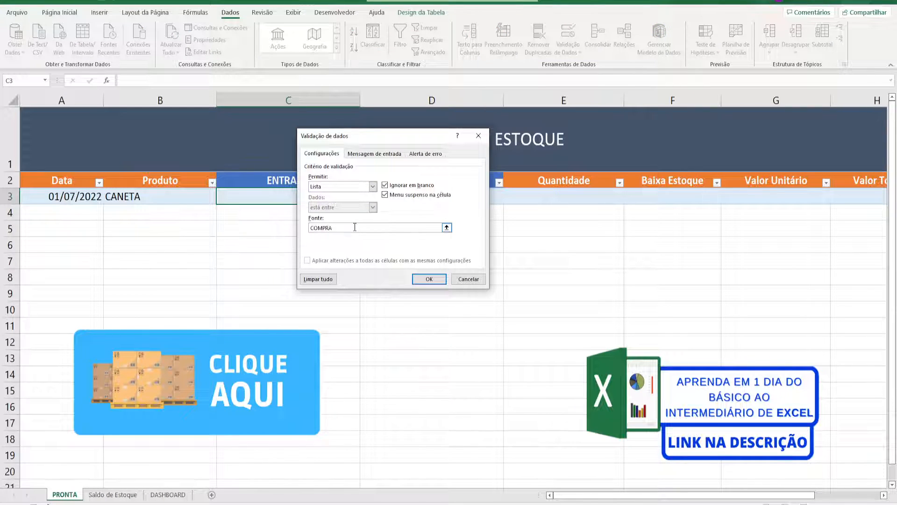
{"action": "type", "text": ";AJUSTE;DEVOLUÇÃO"}
{"action": "left_click", "coordinate": [424, 279]}
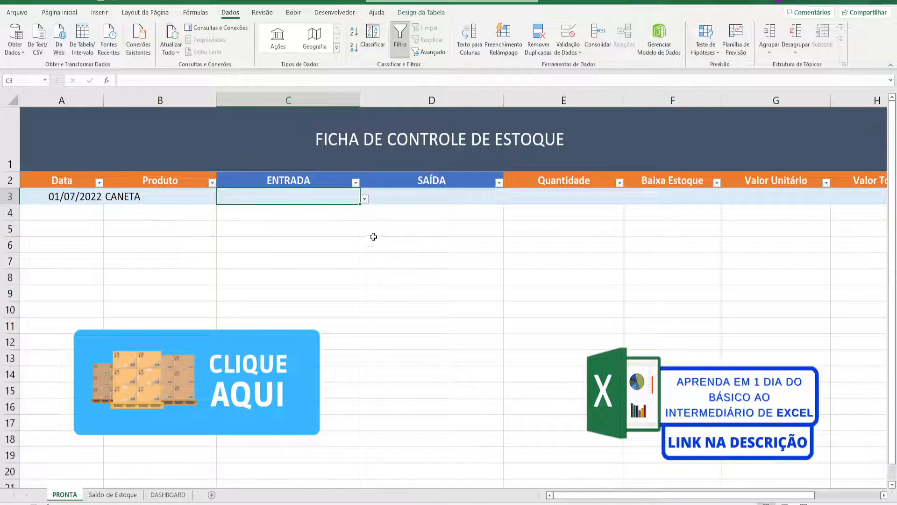
{"action": "left_click", "coordinate": [365, 199]}
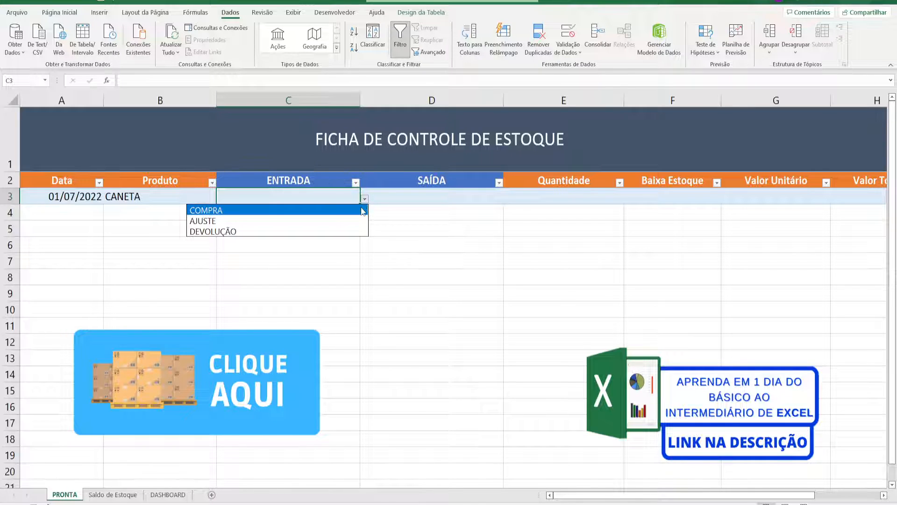
{"action": "left_click", "coordinate": [363, 210]}
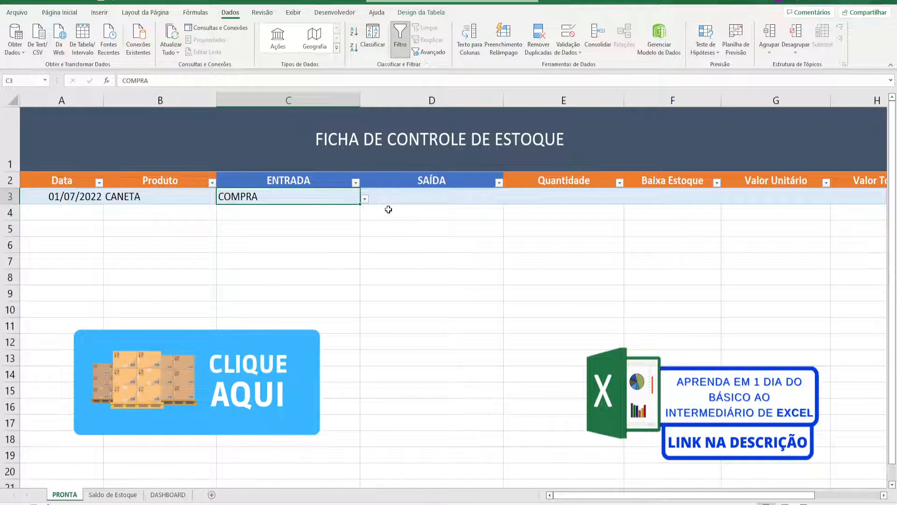
- Add data validation to SAÍDA cell D3, allowing a list with the source items VENDA, AJUSTE and BONIFICAÇÃO
{"action": "left_click", "coordinate": [405, 192]}
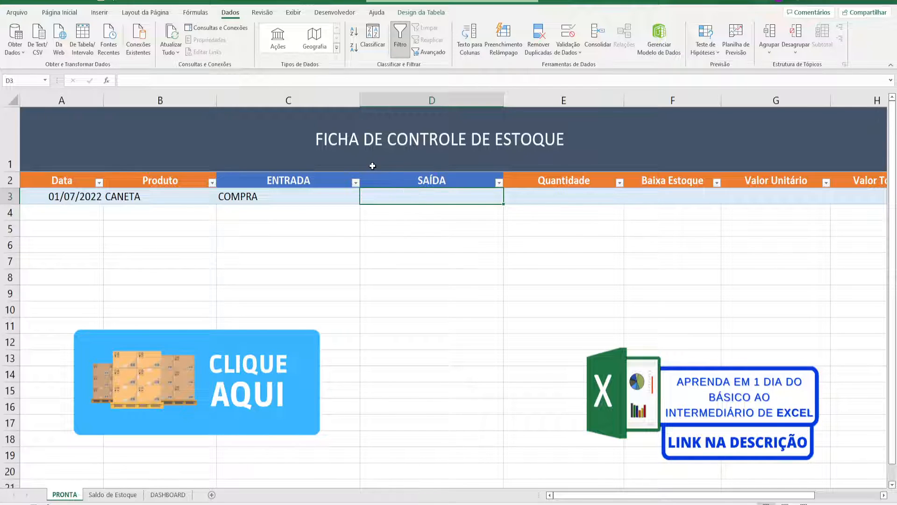
{"action": "left_click", "coordinate": [579, 30]}
{"action": "left_click", "coordinate": [368, 186]}
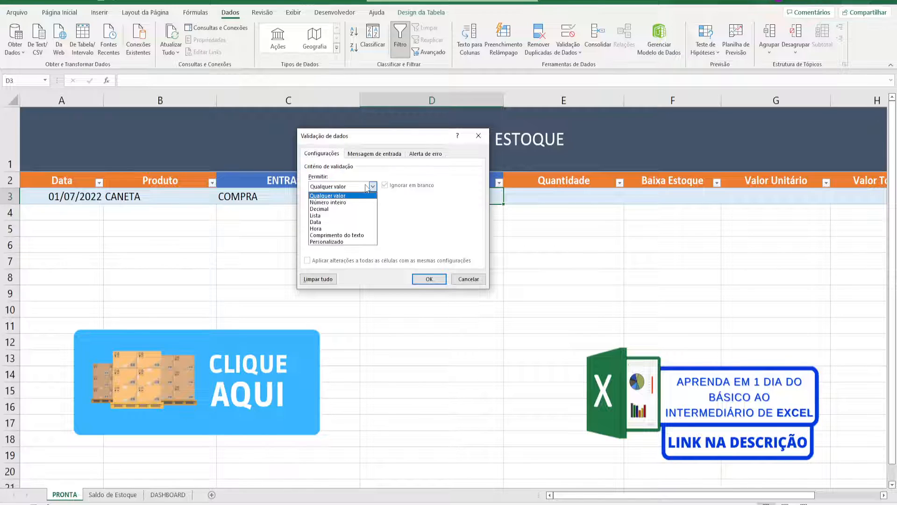
{"action": "left_click", "coordinate": [326, 215]}
{"action": "left_click", "coordinate": [364, 229]}
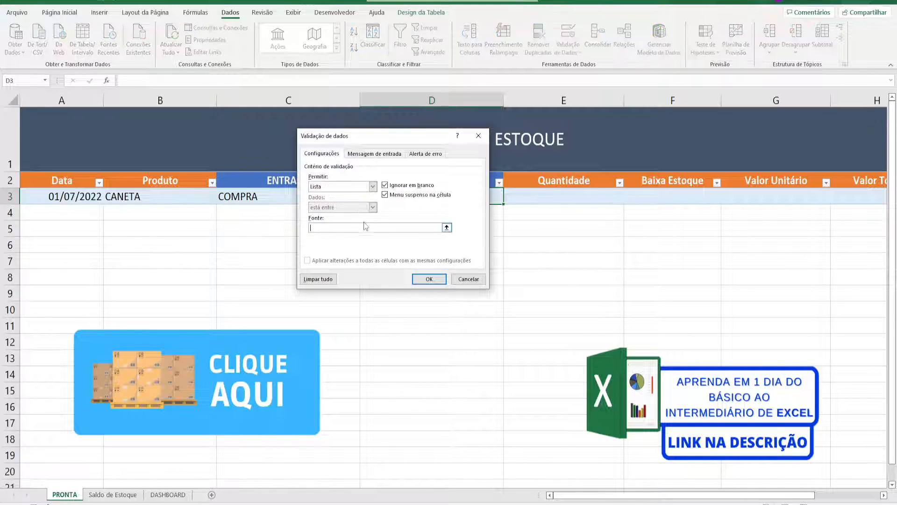
{"action": "type", "text": "VENDA;AJUSTE;BONIFICAÇÃO"}
{"action": "left_click", "coordinate": [429, 279]}
{"action": "key", "text": "Print"}
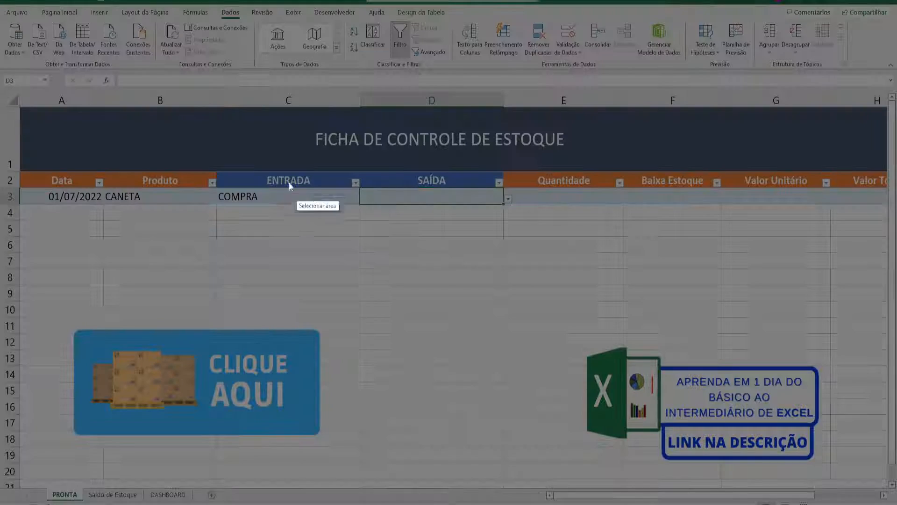
{"action": "left_click_drag", "start_coordinate": [209, 167], "coordinate": [516, 217]}
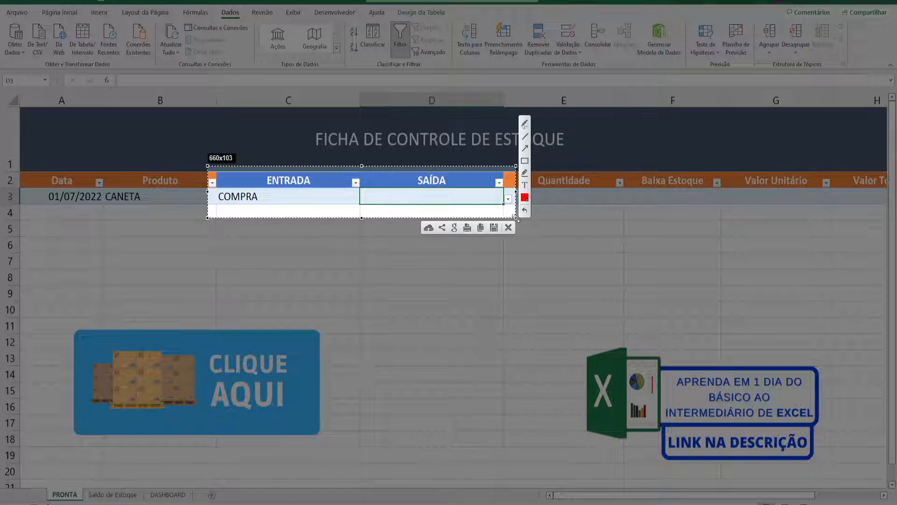
{"action": "key", "text": "ctrl+c"}
- Clear ENTRADA cell C3, then try VENDA from the list in SAÍDA cell D3 and clear it again
{"action": "left_click", "coordinate": [286, 198]}
{"action": "key", "text": "Delete"}
{"action": "left_click", "coordinate": [462, 199]}
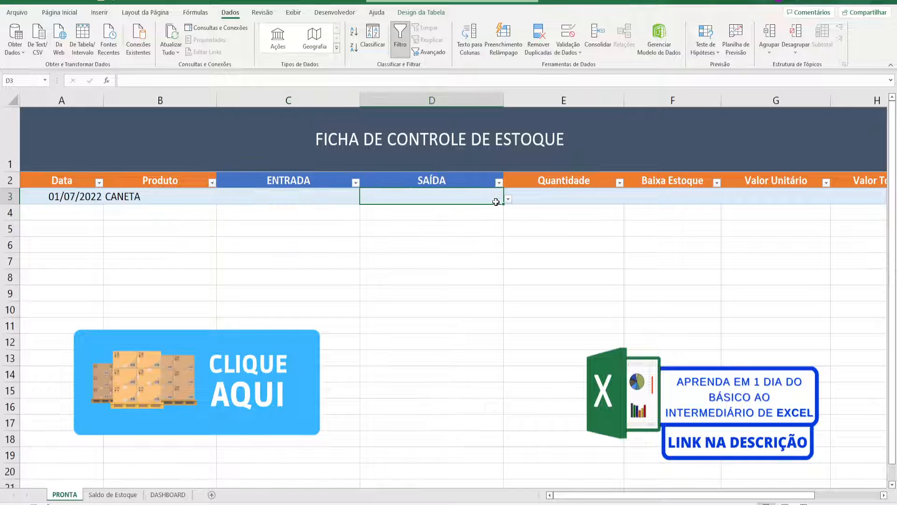
{"action": "left_click", "coordinate": [508, 199]}
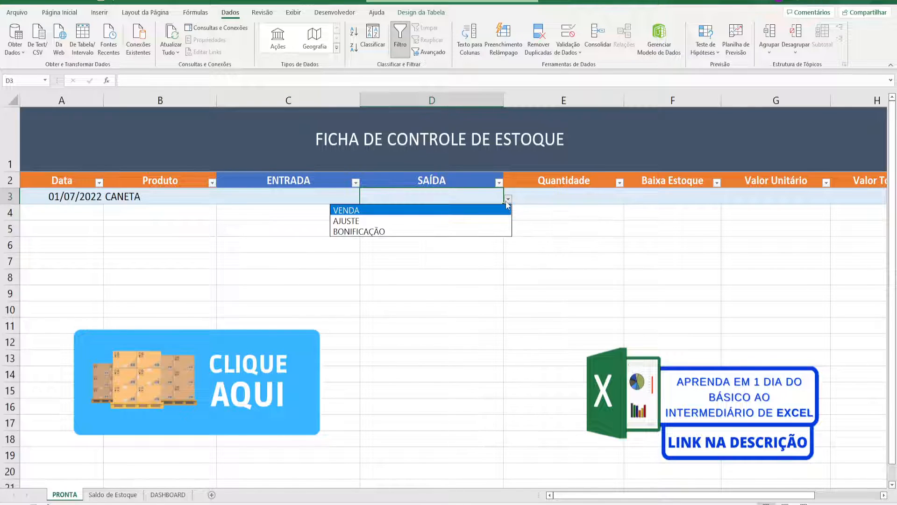
{"action": "left_click", "coordinate": [464, 213]}
{"action": "key", "text": "Delete"}
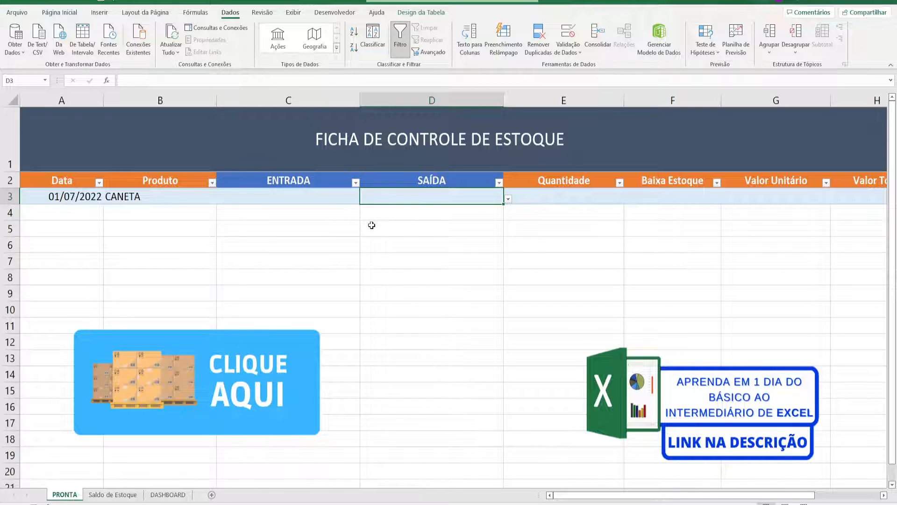
- Choose COMPRA from the validation list in ENTRADA cell C3
{"action": "left_click", "coordinate": [354, 201]}
{"action": "left_click", "coordinate": [364, 199]}
{"action": "left_click", "coordinate": [333, 208]}
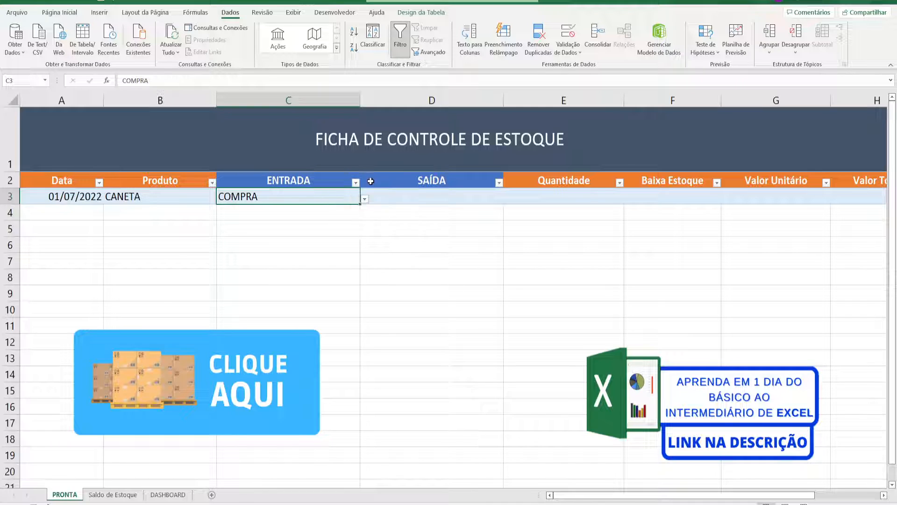
{"action": "left_click", "coordinate": [397, 180]}
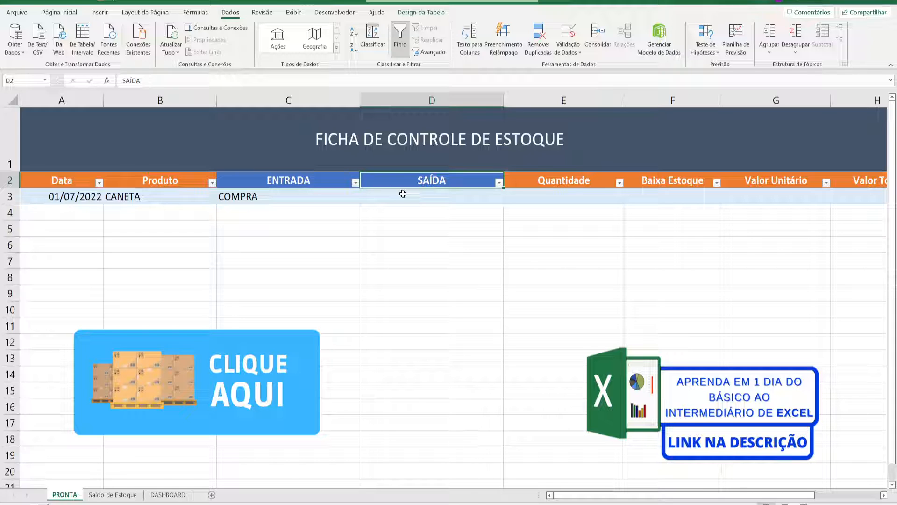
- Enter 20 as the Quantidade in cell E3 and go to Baixa Estoque cell F3
{"action": "left_click", "coordinate": [514, 196]}
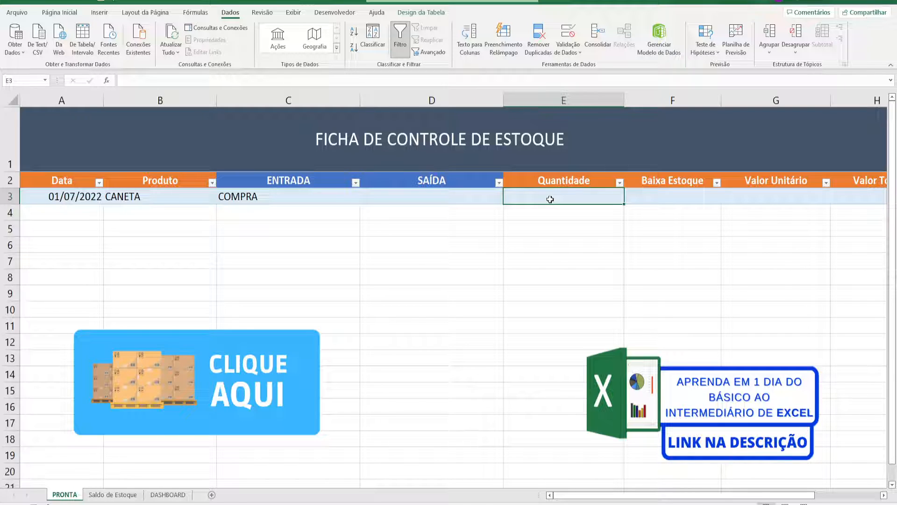
{"action": "type", "text": "20"}
{"action": "key", "text": "Return"}
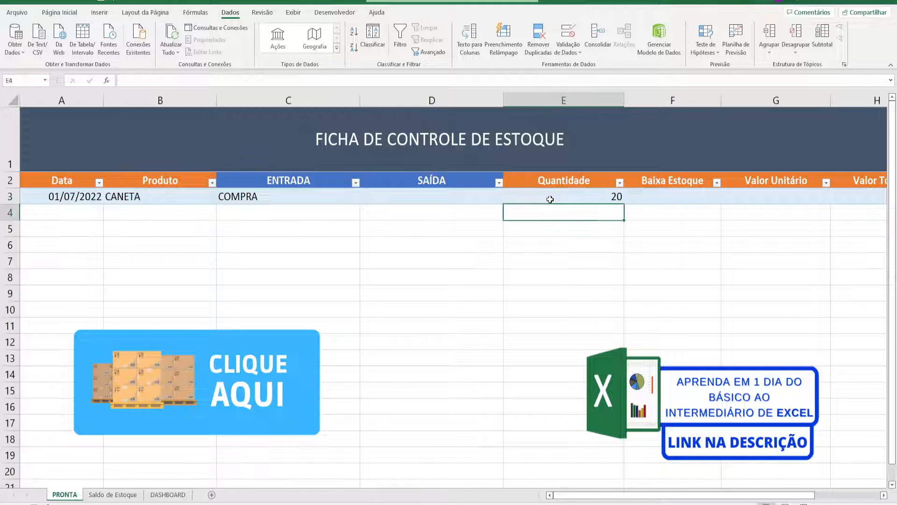
{"action": "key", "text": "Right"}
{"action": "key", "text": "Up"}
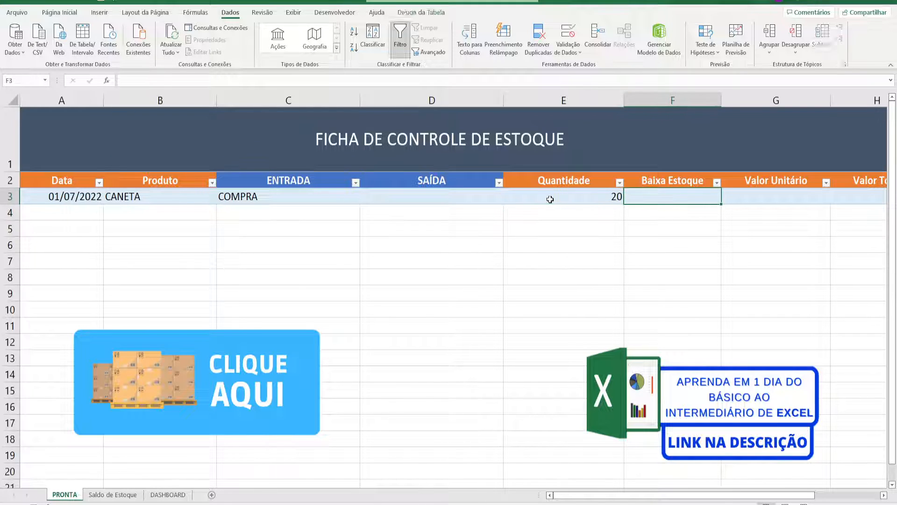
{"action": "left_click_drag", "start_coordinate": [574, 496], "coordinate": [585, 499]}
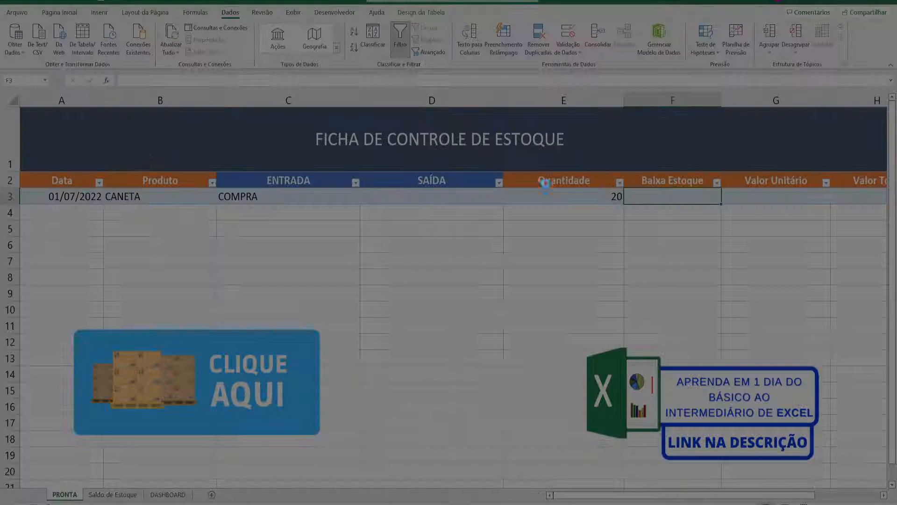
{"action": "left_click_drag", "start_coordinate": [7, 143], "coordinate": [762, 288]}
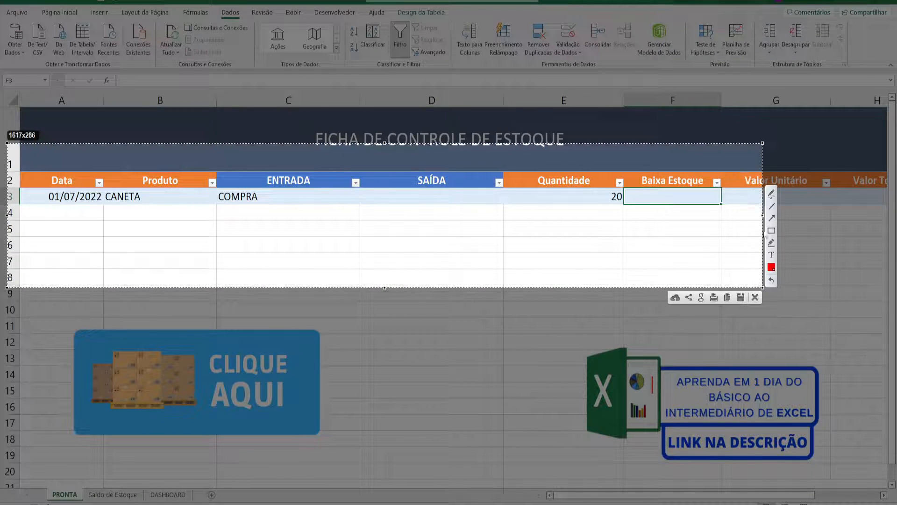
{"action": "left_click", "coordinate": [771, 218]}
{"action": "left_click_drag", "start_coordinate": [667, 269], "coordinate": [674, 214]}
{"action": "left_click_drag", "start_coordinate": [611, 254], "coordinate": [611, 213]}
{"action": "key", "text": "Escape"}
- Clear ENTRADA cell C3 and choose VENDA from the list in SAÍDA cell D3
{"action": "left_click", "coordinate": [338, 193]}
{"action": "key", "text": "Delete"}
{"action": "left_click", "coordinate": [483, 194]}
{"action": "left_click", "coordinate": [508, 200]}
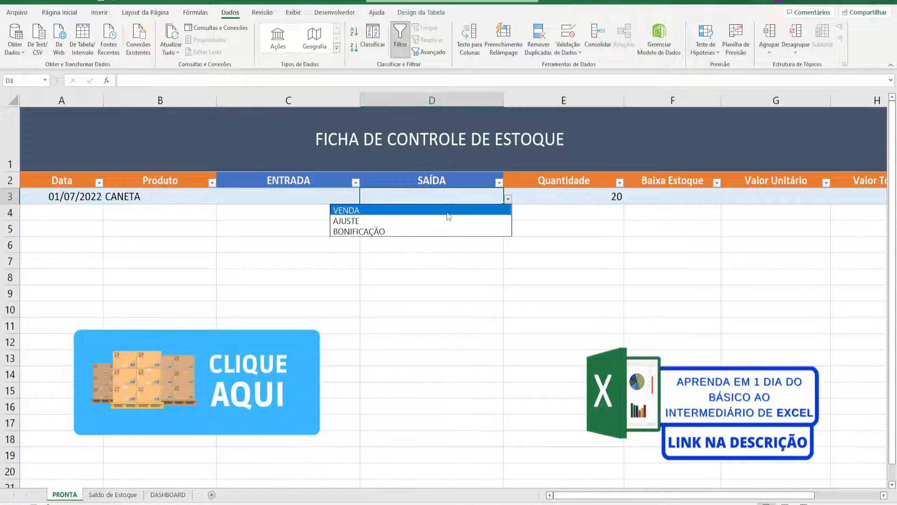
{"action": "left_click", "coordinate": [346, 205]}
{"action": "key", "text": "Print"}
{"action": "mouse_move", "coordinate": [95, 139]}
{"action": "left_mouse_down"}
{"action": "mouse_move", "coordinate": [819, 248]}
{"action": "mouse_move", "coordinate": [816, 268]}
{"action": "left_mouse_up"}
{"action": "left_click_drag", "start_coordinate": [654, 240], "coordinate": [680, 204]}
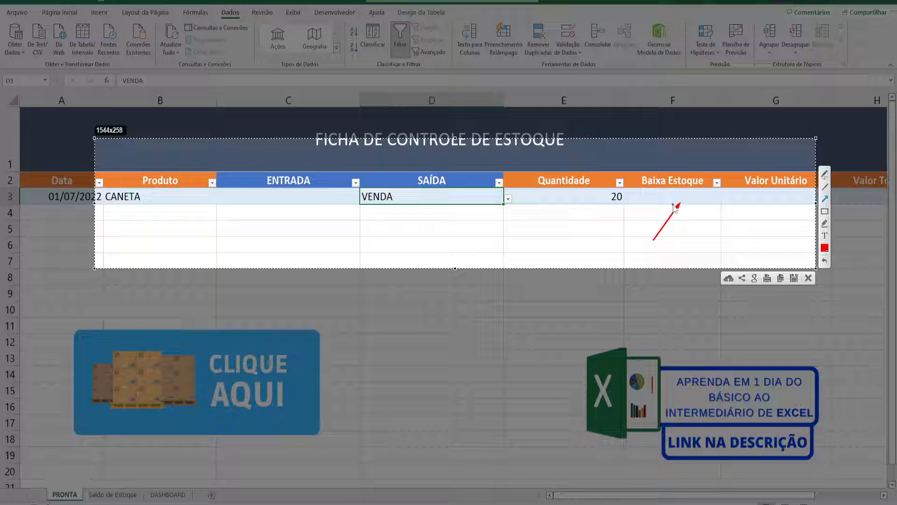
{"action": "key", "text": "Escape"}
- Clear SAÍDA cell D3 and choose COMPRA from the validation list in ENTRADA cell C3
{"action": "key", "text": "Delete"}
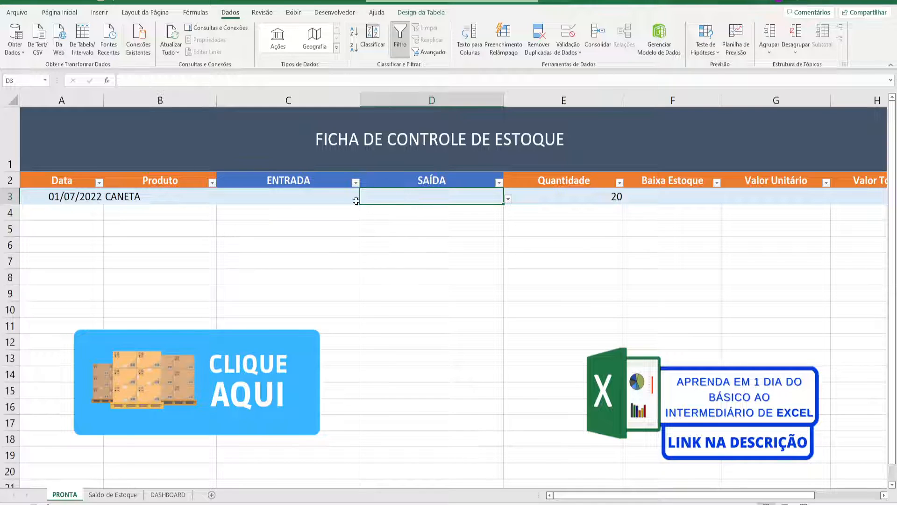
{"action": "left_click", "coordinate": [356, 200]}
{"action": "left_click", "coordinate": [367, 202]}
{"action": "left_click", "coordinate": [233, 206]}
{"action": "left_click", "coordinate": [586, 218]}
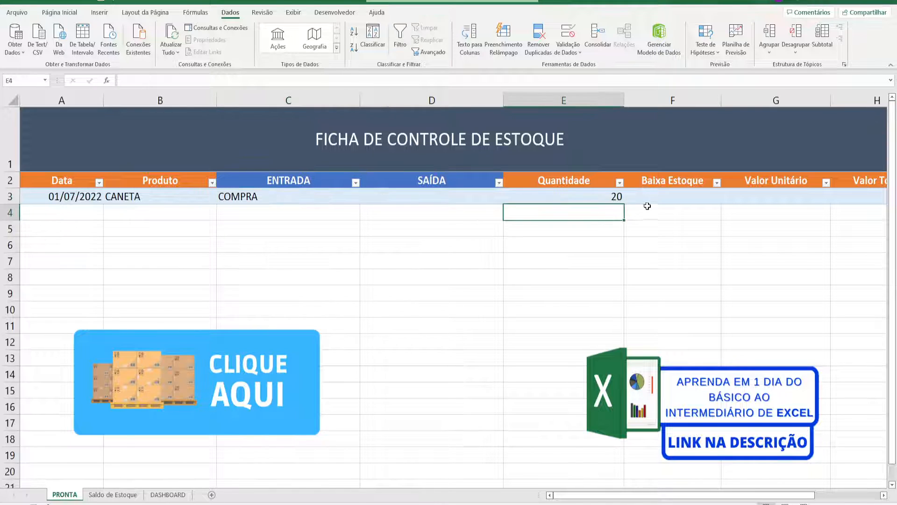
{"action": "left_click", "coordinate": [646, 203]}
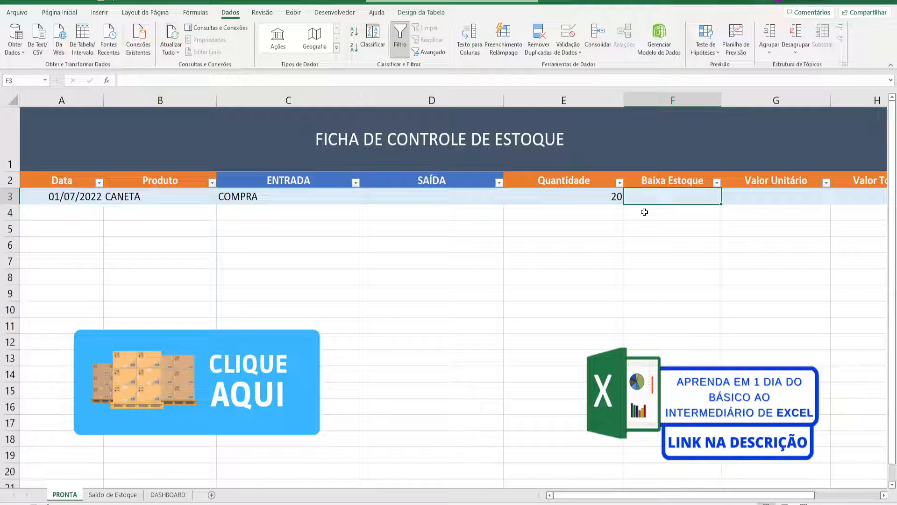
{"action": "key", "text": "Print"}
{"action": "left_click_drag", "start_coordinate": [205, 156], "coordinate": [365, 235]}
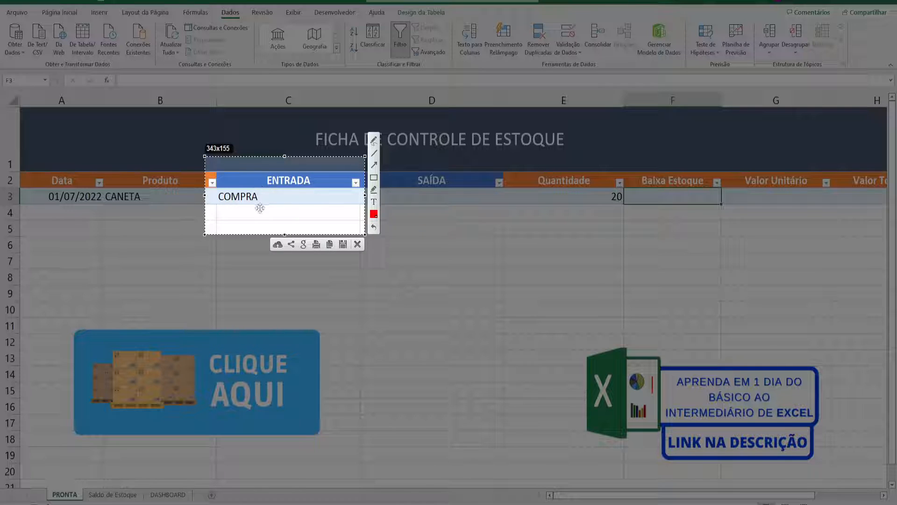
- Clear ENTRADA cell C3, choose VENDA from the validation list in SAÍDA cell D3, and return to C3
{"action": "key", "text": "ctrl+c"}
{"action": "left_click", "coordinate": [268, 196]}
{"action": "key", "text": "Delete"}
{"action": "left_click", "coordinate": [382, 184]}
{"action": "left_click", "coordinate": [407, 196]}
{"action": "left_click", "coordinate": [508, 199]}
{"action": "left_click", "coordinate": [449, 209]}
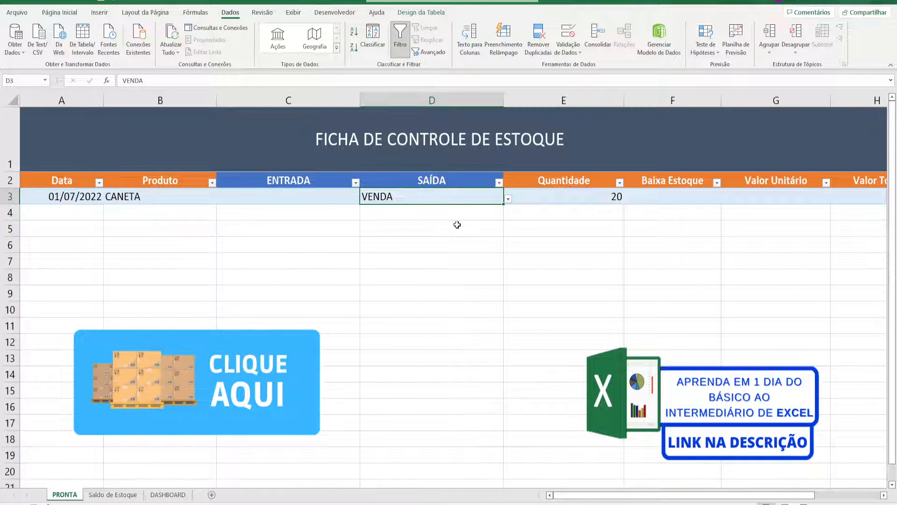
{"action": "left_click", "coordinate": [273, 187]}
{"action": "left_click", "coordinate": [275, 192]}
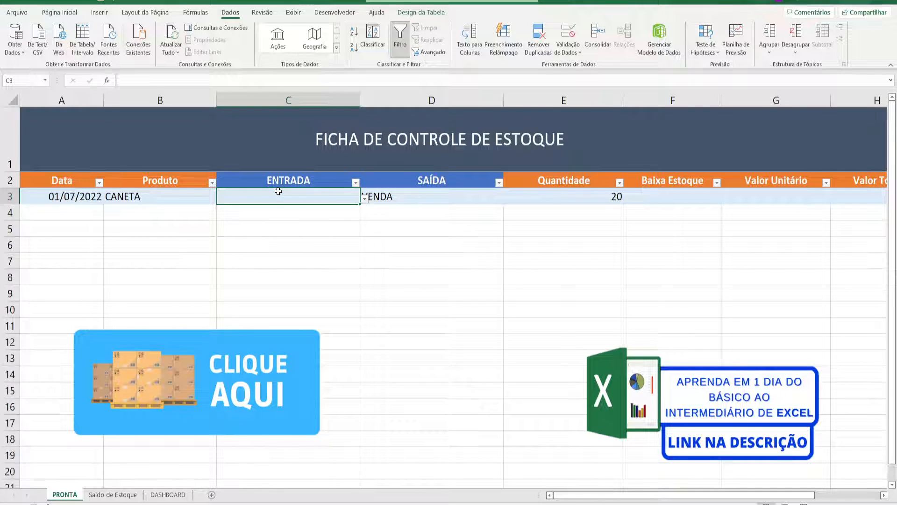
- Clear SAÍDA cell D3 and choose COMPRA from the validation list in ENTRADA cell C3
{"action": "left_click", "coordinate": [425, 200]}
{"action": "key", "text": "Delete"}
{"action": "left_click", "coordinate": [342, 195]}
{"action": "left_click", "coordinate": [364, 199]}
{"action": "left_click", "coordinate": [346, 209]}
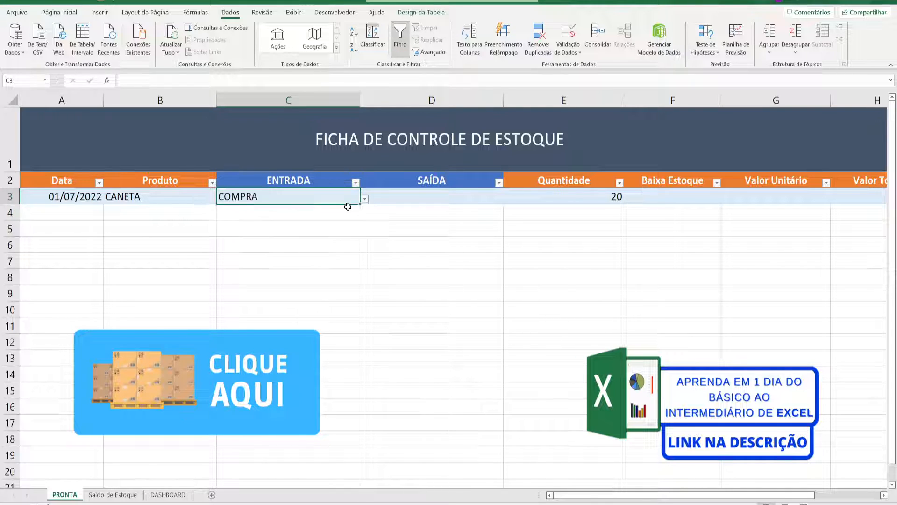
{"action": "left_click", "coordinate": [649, 197]}
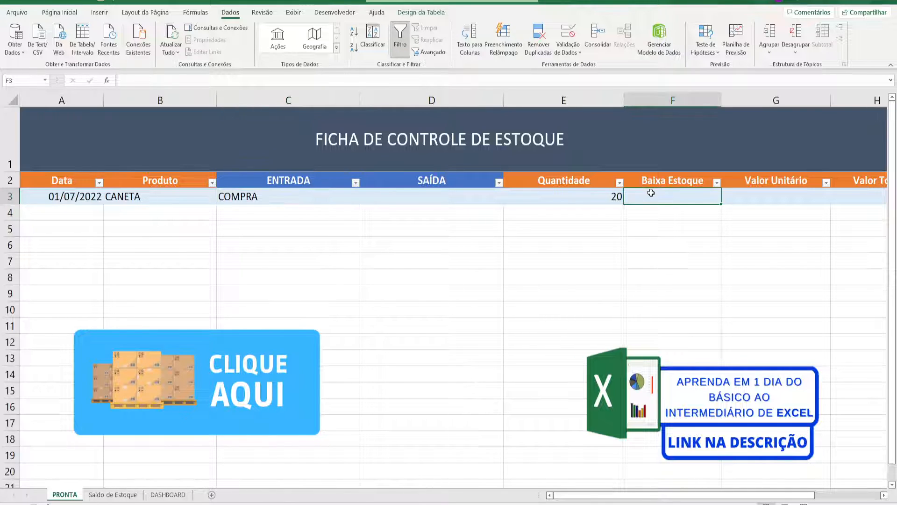
{"action": "type", "text": "="}
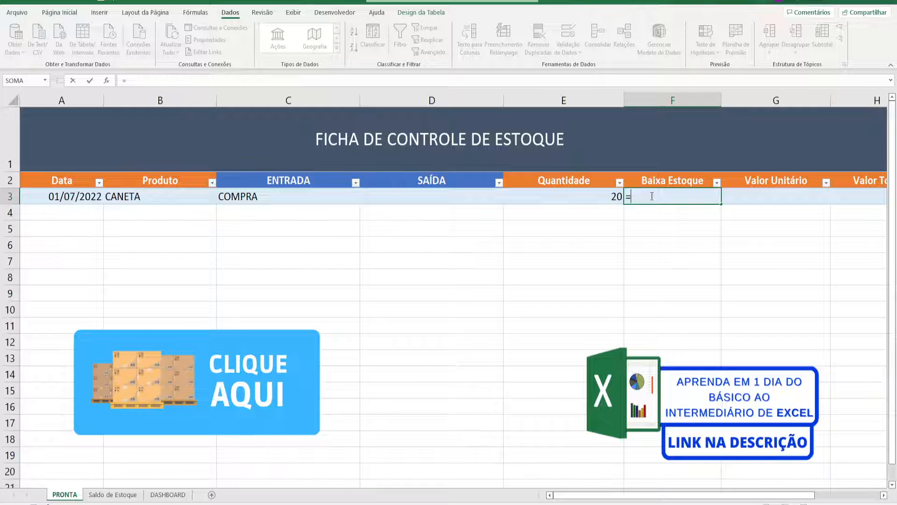
{"action": "type", "text": "SE"}
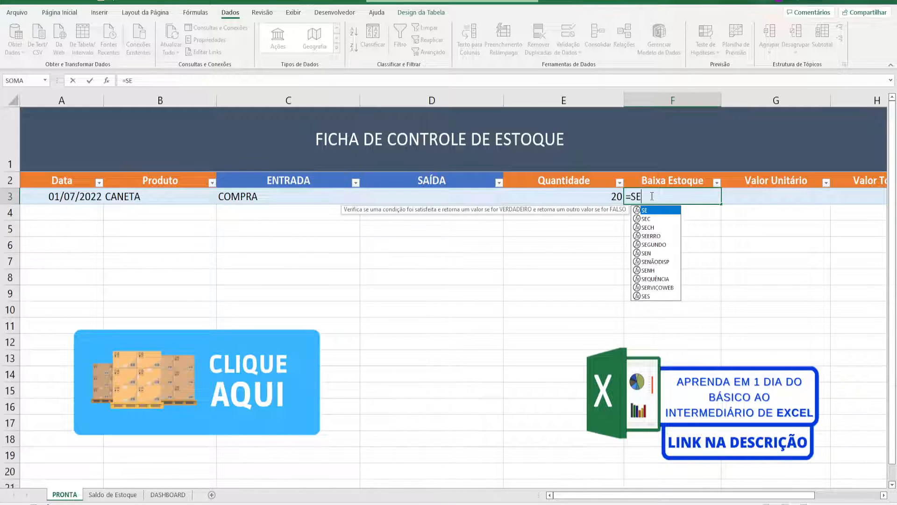
{"action": "type", "text": "("}
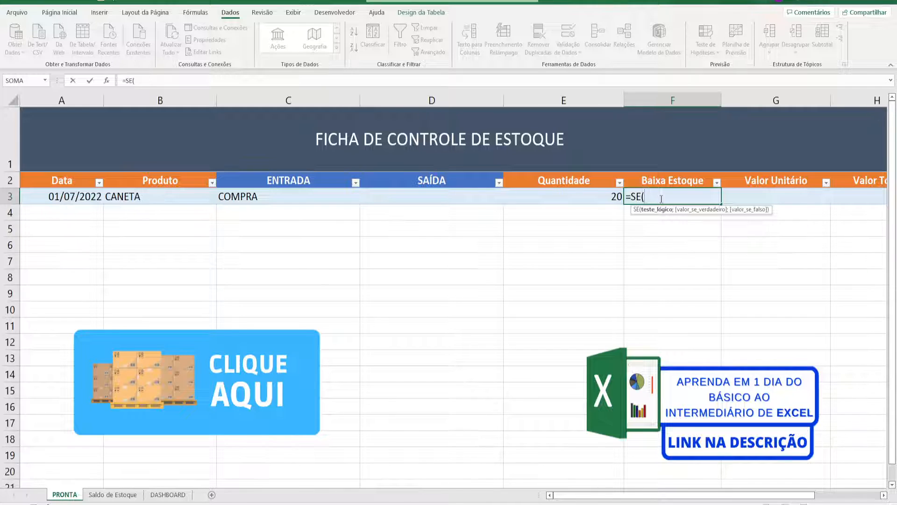
{"action": "key", "text": "Print"}
{"action": "left_click_drag", "start_coordinate": [640, 203], "coordinate": [690, 221]}
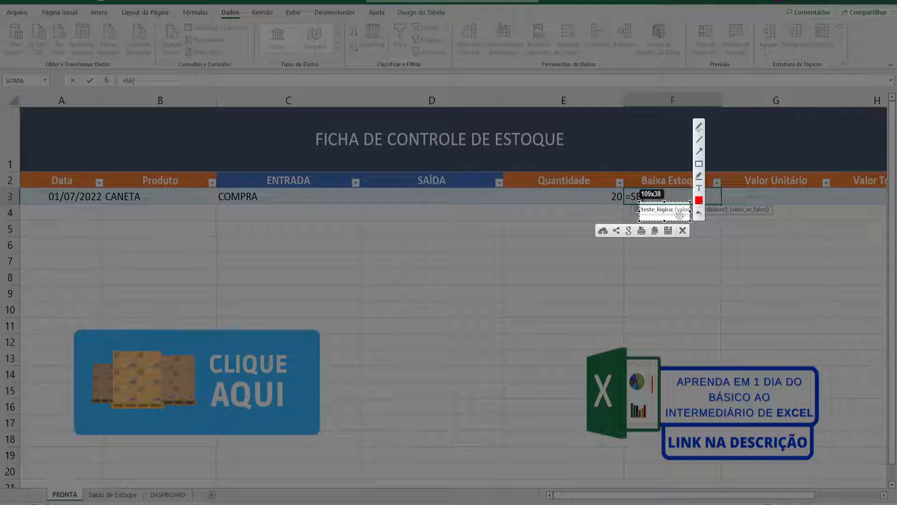
{"action": "key", "text": "Escape"}
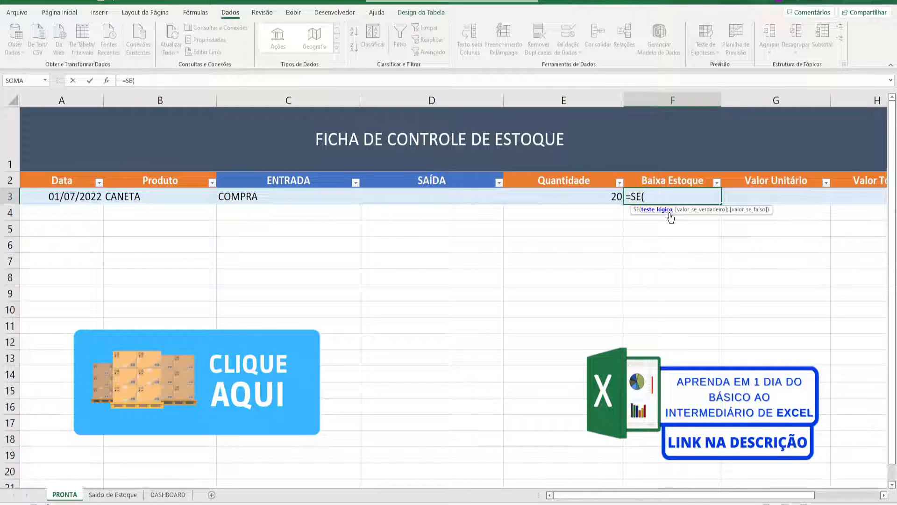
{"action": "left_click", "coordinate": [291, 196]}
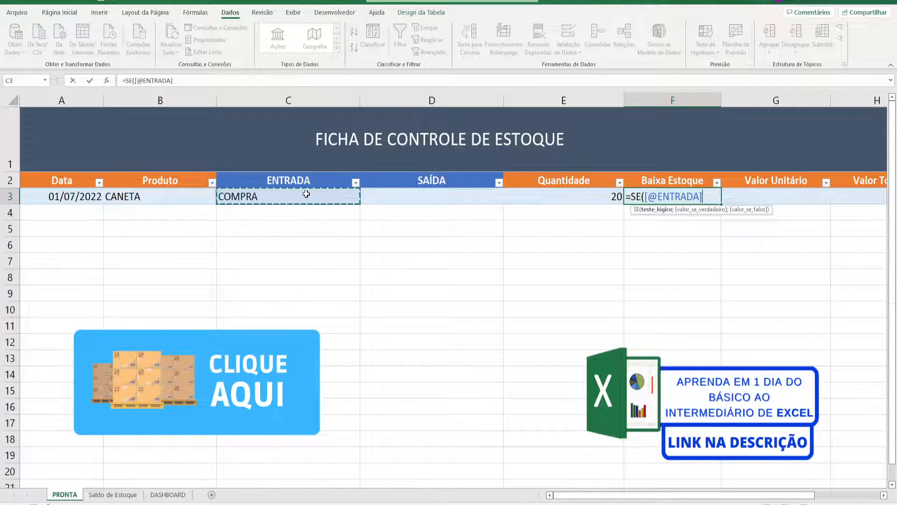
{"action": "type", "text": "<>"}
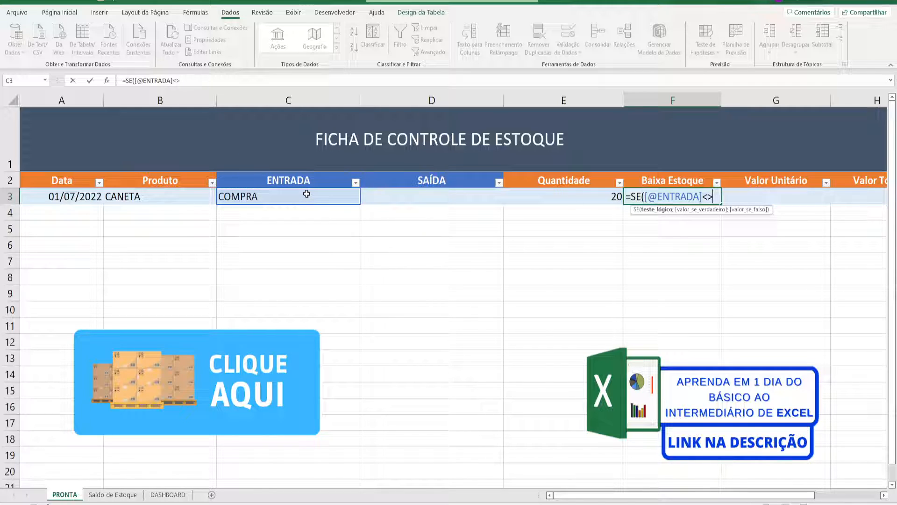
{"action": "type", "text": "\"\""}
{"action": "key", "text": "Print"}
{"action": "left_click_drag", "start_coordinate": [703, 189], "coordinate": [715, 206]}
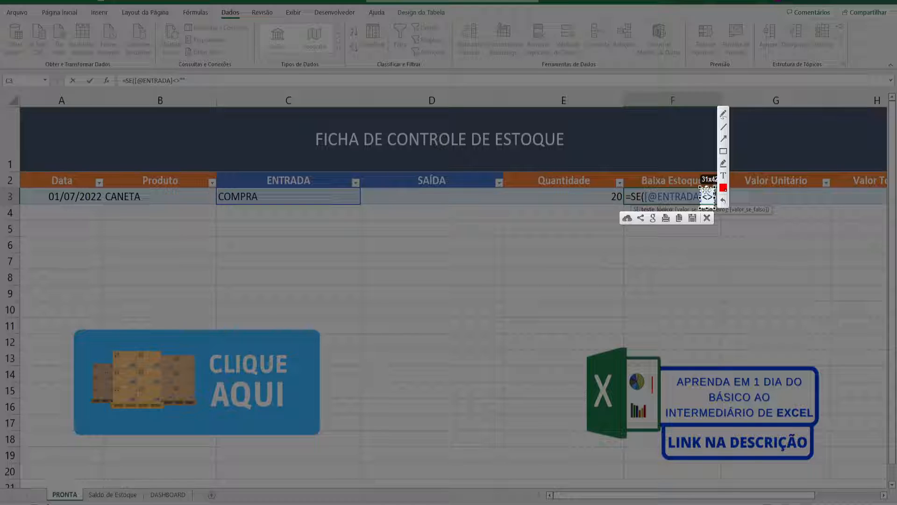
{"action": "left_click_drag", "start_coordinate": [708, 194], "coordinate": [721, 196]}
{"action": "left_click", "coordinate": [723, 215]}
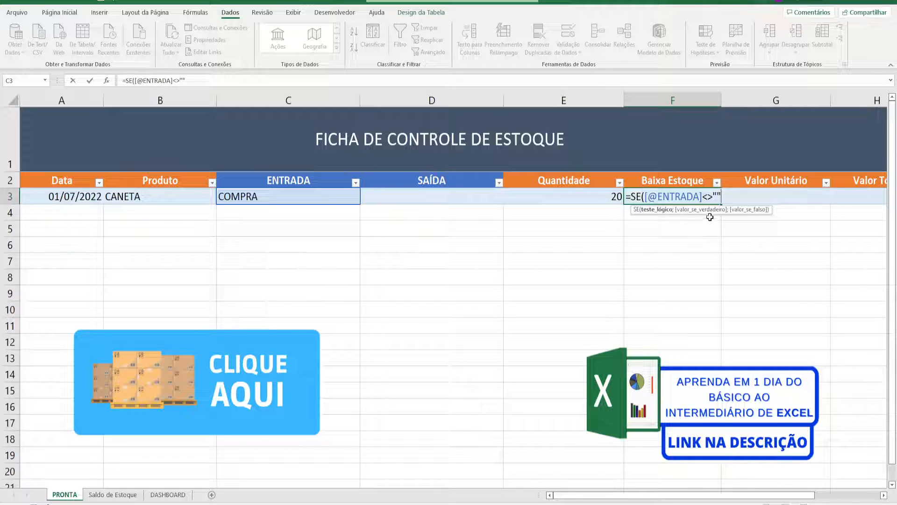
{"action": "key", "text": "Print"}
{"action": "left_click_drag", "start_coordinate": [203, 162], "coordinate": [397, 228]}
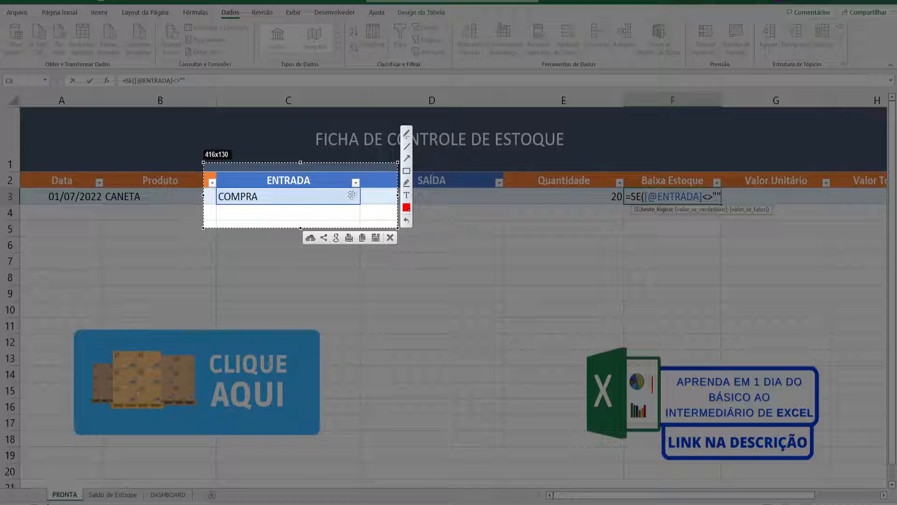
{"action": "key", "text": "Escape"}
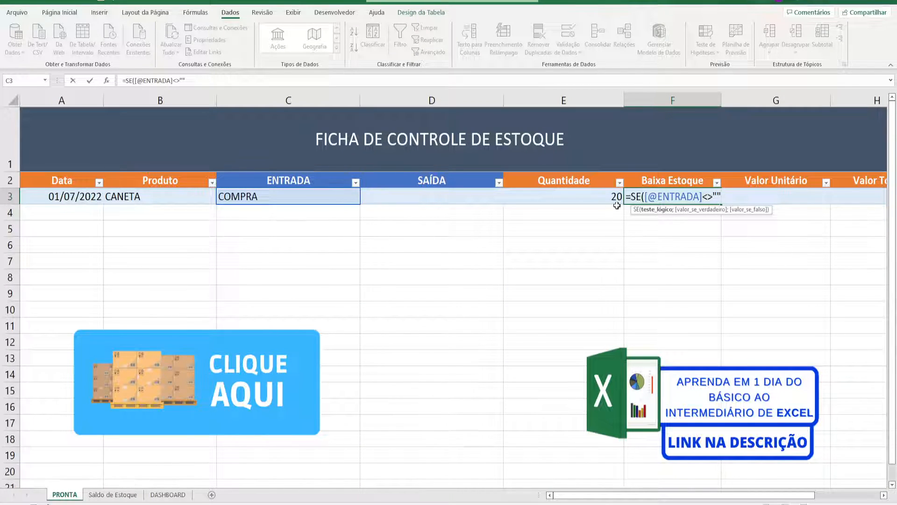
{"action": "left_click", "coordinate": [598, 198]}
{"action": "left_click", "coordinate": [426, 309]}
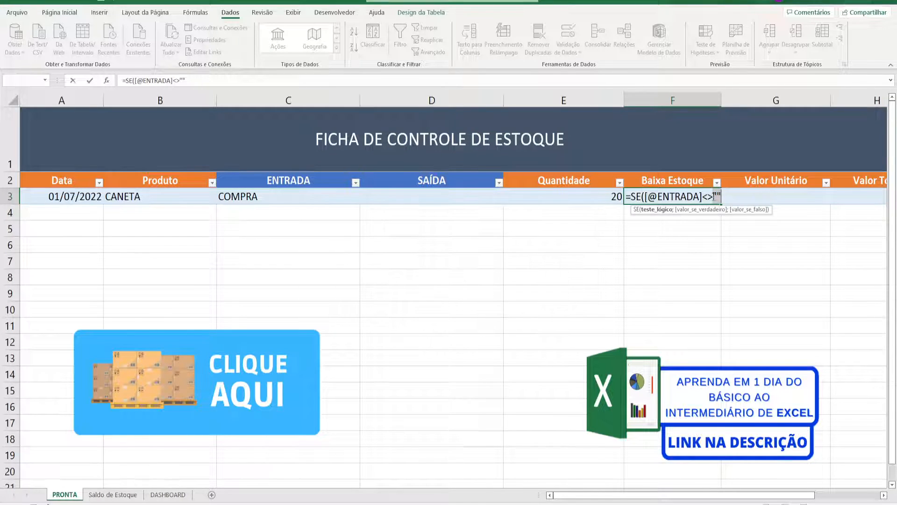
{"action": "type", "text": ";"}
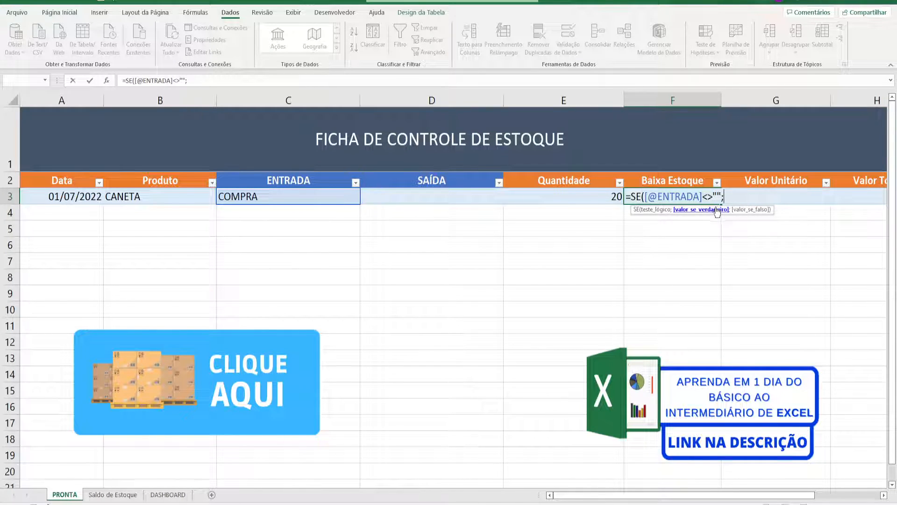
{"action": "left_click", "coordinate": [618, 195]}
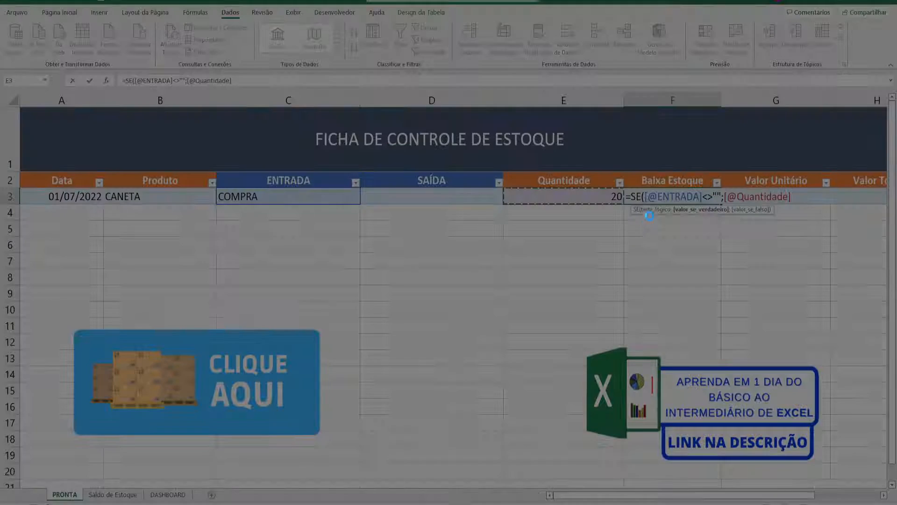
{"action": "key", "text": "Print"}
{"action": "left_click_drag", "start_coordinate": [638, 184], "coordinate": [616, 196]}
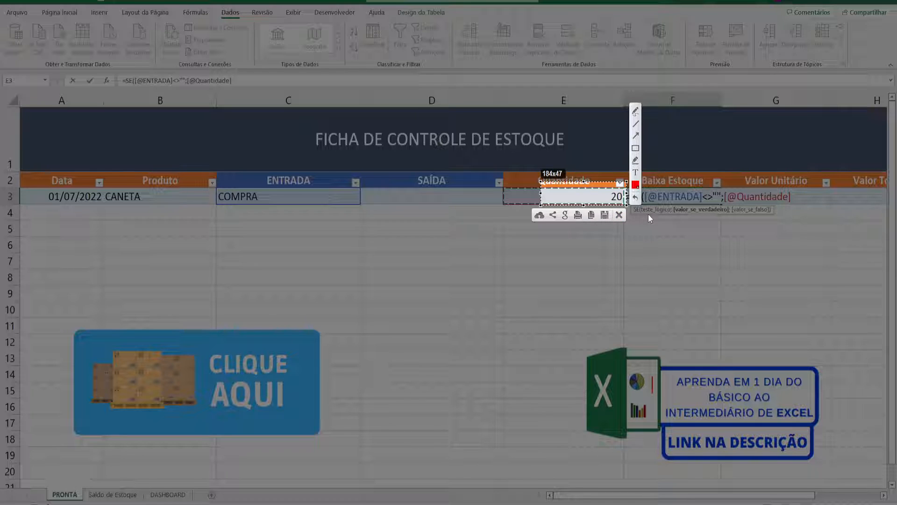
{"action": "key", "text": "Escape"}
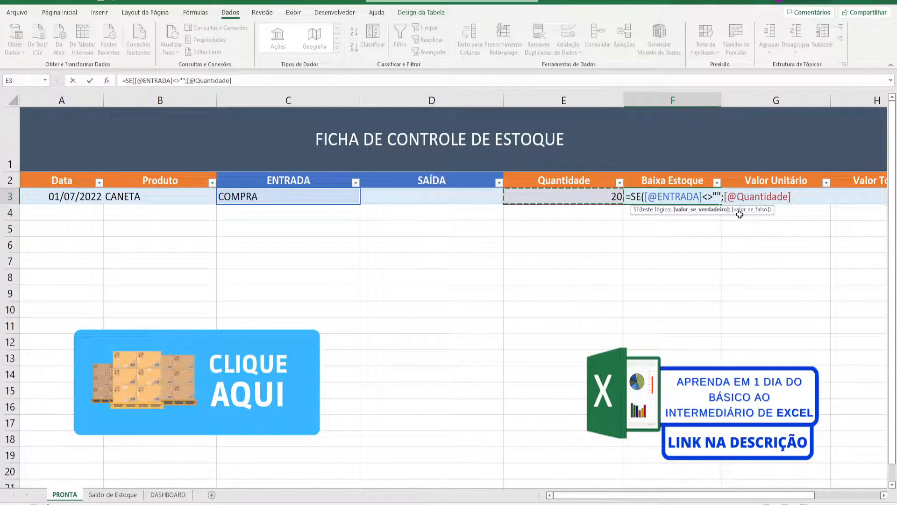
{"action": "type", "text": ";-"}
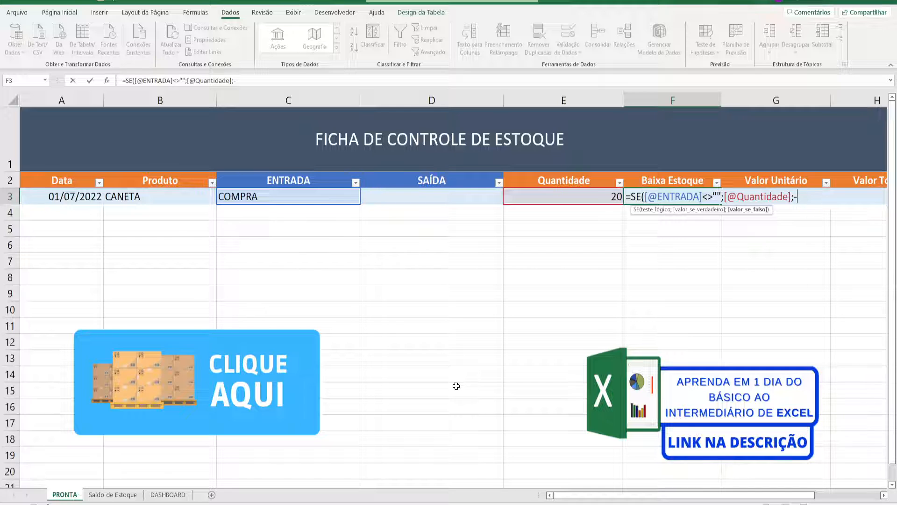
{"action": "key", "text": "Print"}
{"action": "mouse_move", "coordinate": [750, 163]}
{"action": "left_mouse_down"}
{"action": "mouse_move", "coordinate": [834, 239]}
{"action": "mouse_move", "coordinate": [792, 202]}
{"action": "left_mouse_up"}
{"action": "left_click", "coordinate": [843, 169]}
{"action": "key", "text": "Escape"}
{"action": "left_click", "coordinate": [606, 198]}
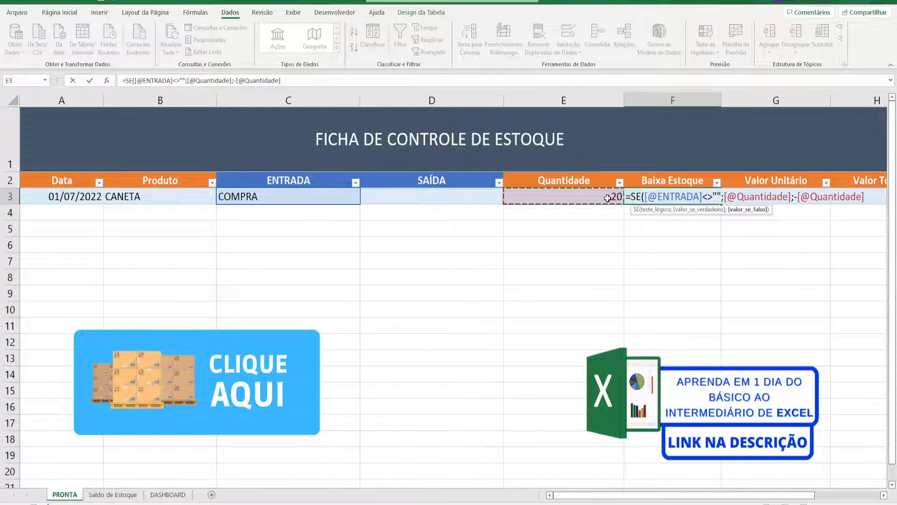
{"action": "key", "text": "F1"}
{"action": "mouse_move", "coordinate": [144, 139]}
{"action": "left_mouse_down"}
{"action": "mouse_move", "coordinate": [895, 306]}
{"action": "mouse_move", "coordinate": [889, 301]}
{"action": "left_mouse_up"}
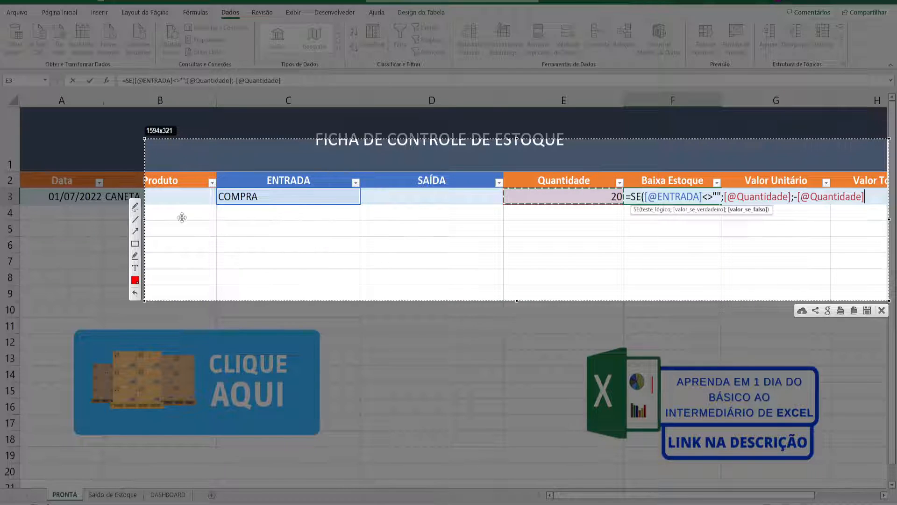
{"action": "left_click", "coordinate": [135, 231]}
{"action": "left_click_drag", "start_coordinate": [654, 262], "coordinate": [699, 206]}
{"action": "left_click_drag", "start_coordinate": [333, 267], "coordinate": [294, 204]}
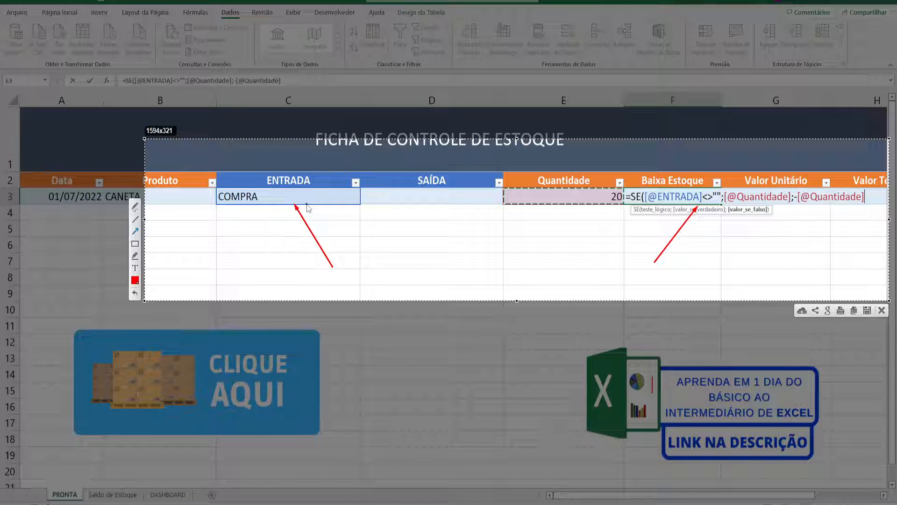
{"action": "left_click_drag", "start_coordinate": [552, 261], "coordinate": [578, 218]}
{"action": "left_click_drag", "start_coordinate": [402, 274], "coordinate": [338, 206]}
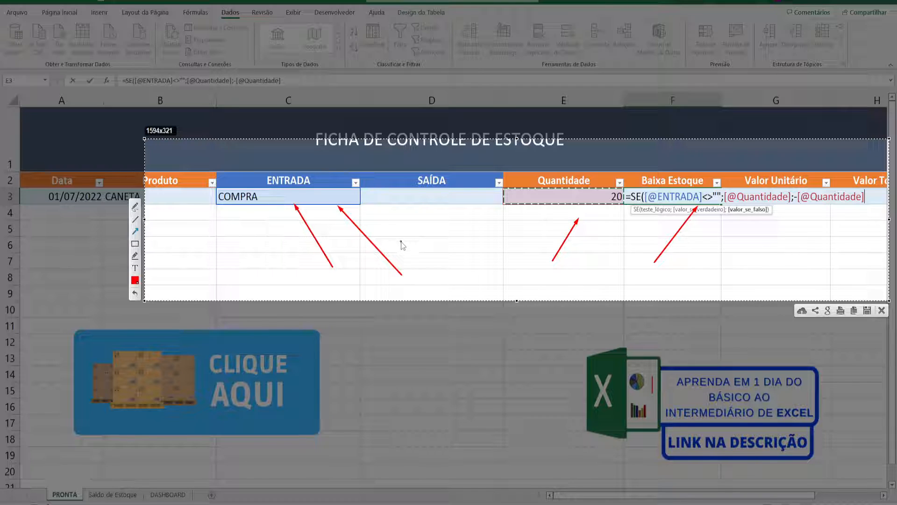
{"action": "left_click_drag", "start_coordinate": [765, 262], "coordinate": [802, 203]}
{"action": "key", "text": "Escape"}
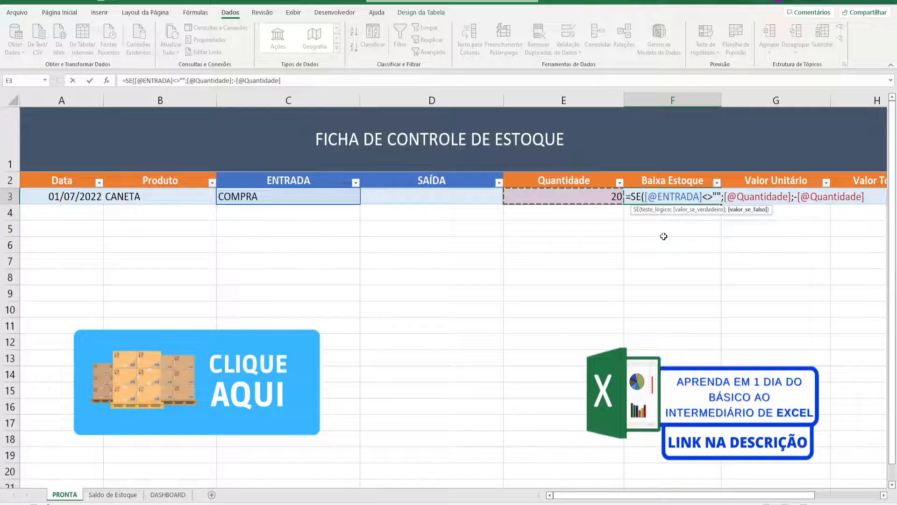
- Commit the SE formula in Baixa Estoque and reselect cell F3
{"action": "key", "text": "Return"}
{"action": "left_click", "coordinate": [681, 195]}
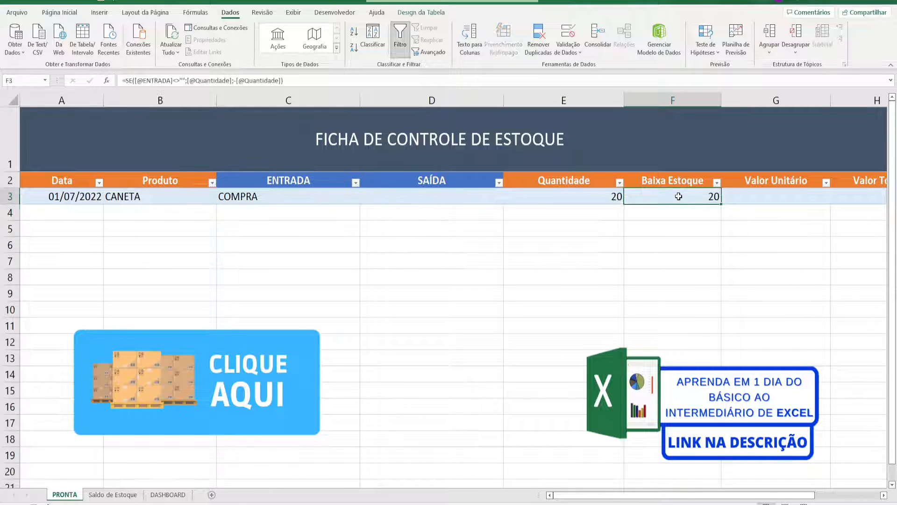
- Clear ENTRADA cell C3 and choose VENDA from the validation list in SAÍDA cell D3
{"action": "left_click", "coordinate": [337, 201]}
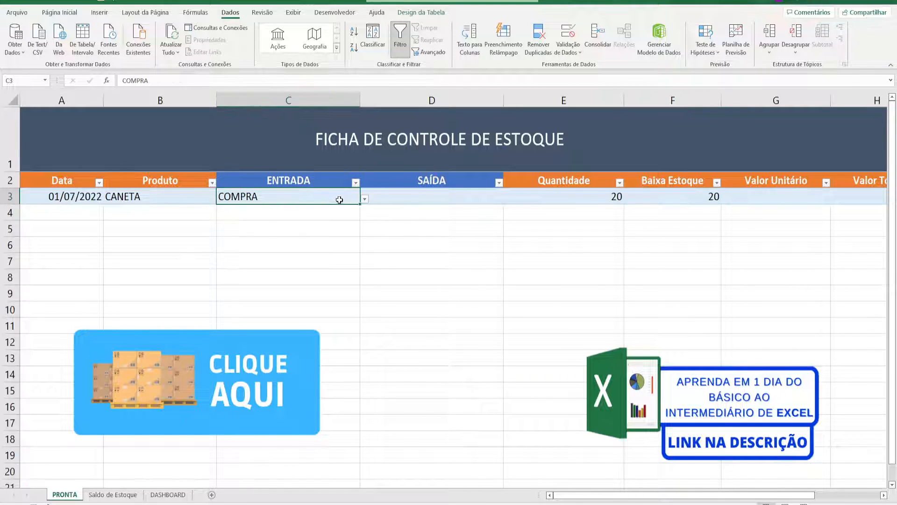
{"action": "key", "text": "Delete"}
{"action": "left_click", "coordinate": [447, 199]}
{"action": "left_click", "coordinate": [508, 199]}
{"action": "left_click", "coordinate": [450, 211]}
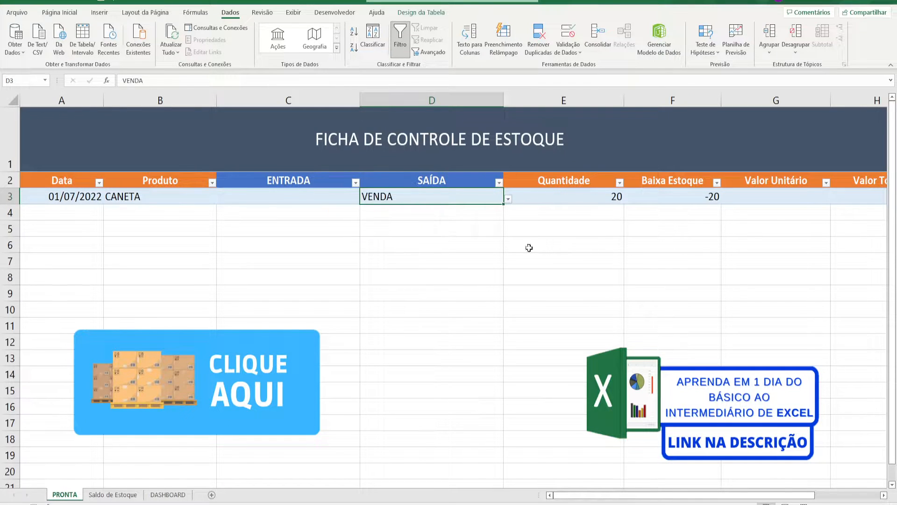
{"action": "left_click", "coordinate": [579, 275]}
{"action": "key", "text": "Print"}
{"action": "left_click_drag", "start_coordinate": [85, 126], "coordinate": [809, 243]}
{"action": "left_click_drag", "start_coordinate": [612, 265], "coordinate": [686, 216]}
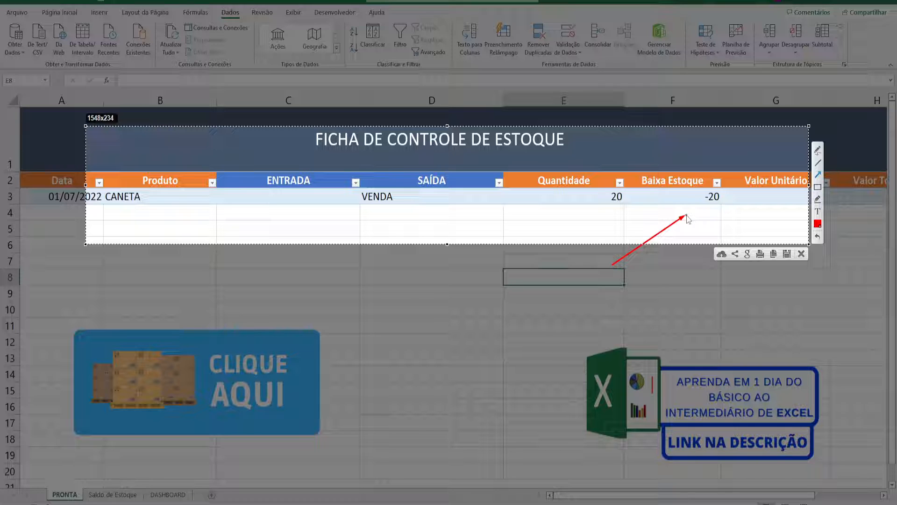
{"action": "key", "text": "Escape"}
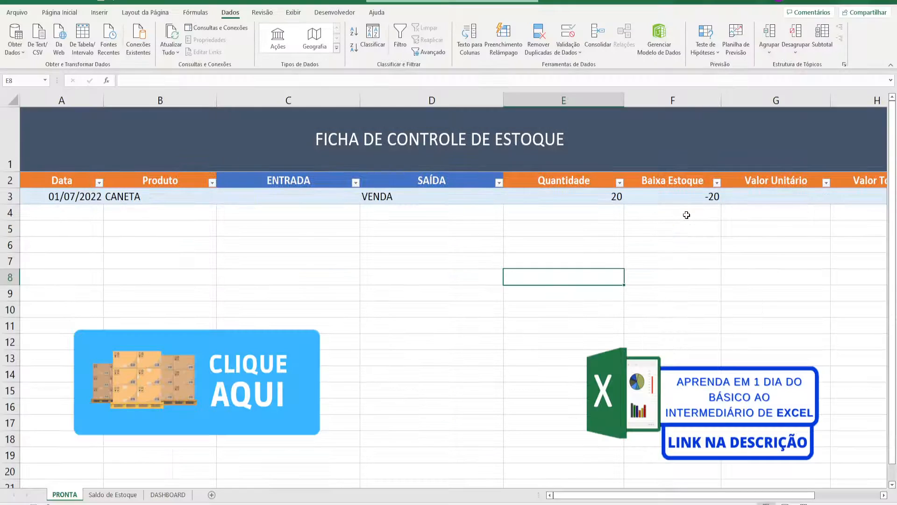
{"action": "left_click", "coordinate": [749, 196]}
{"action": "left_click", "coordinate": [703, 200]}
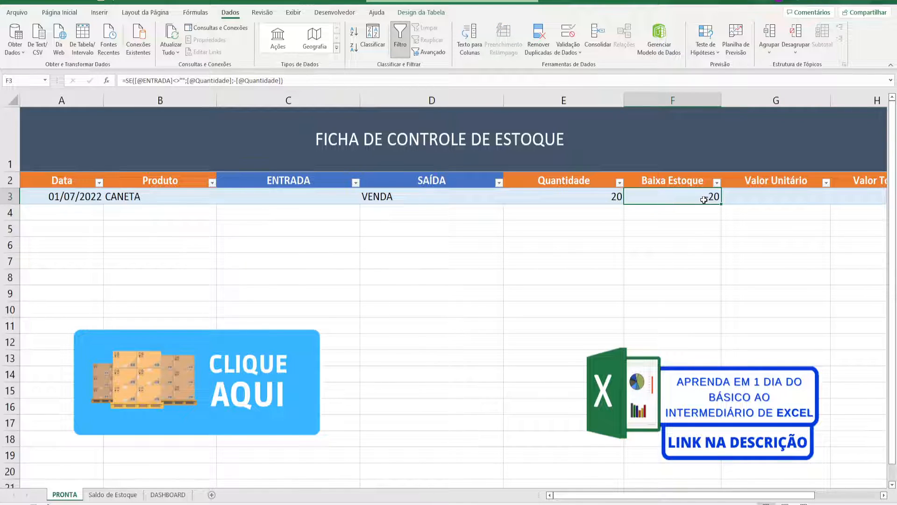
{"action": "key", "text": "Print"}
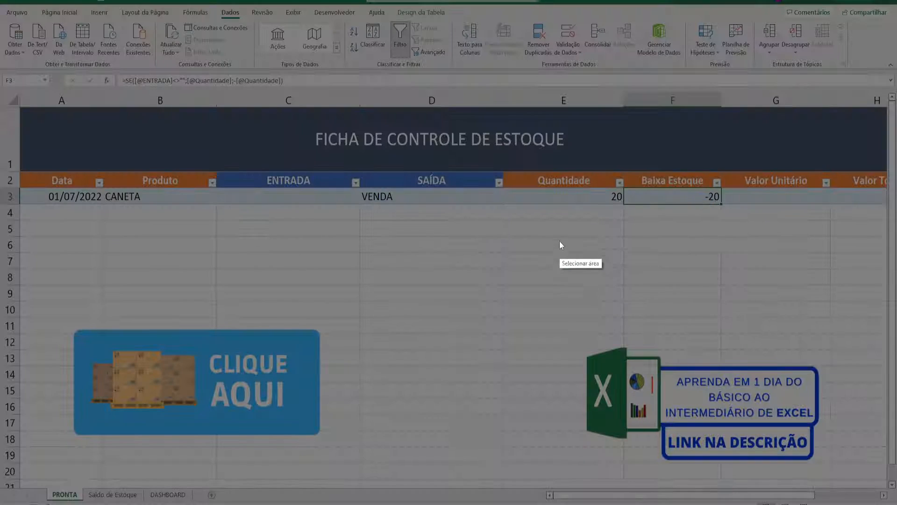
{"action": "left_click_drag", "start_coordinate": [70, 50], "coordinate": [825, 459]}
{"action": "left_click_drag", "start_coordinate": [157, 393], "coordinate": [524, 355]}
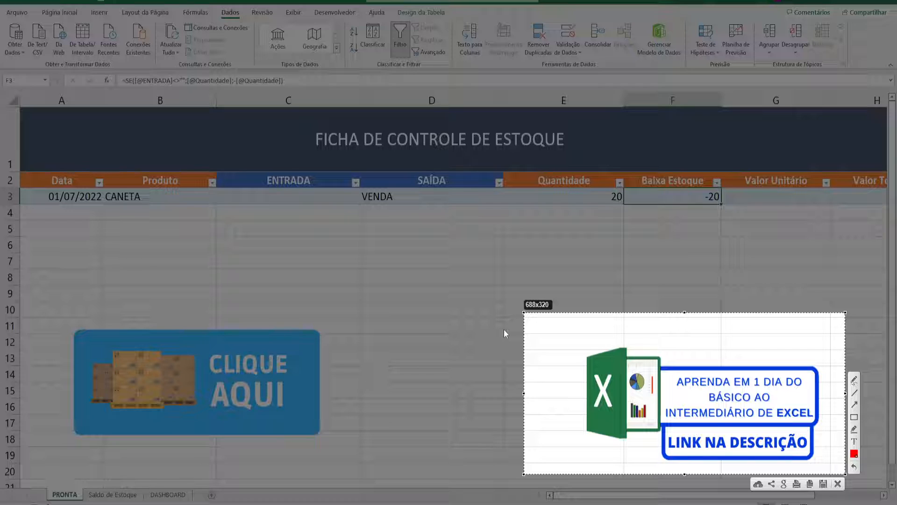
{"action": "left_click_drag", "start_coordinate": [613, 348], "coordinate": [621, 359]}
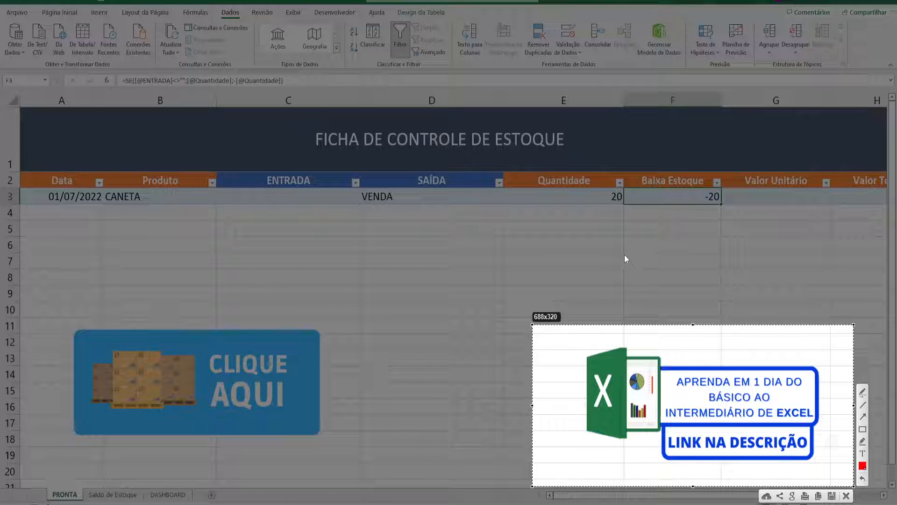
- Clear VENDA from SAÍDA cell D3 and choose COMPRA from the validation list in ENTRADA cell C3
{"action": "key", "text": "Escape"}
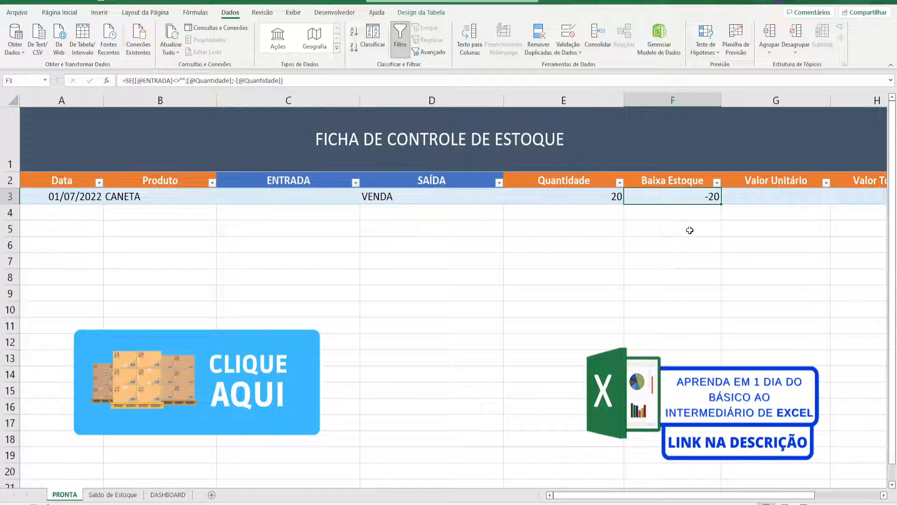
{"action": "left_click", "coordinate": [733, 199]}
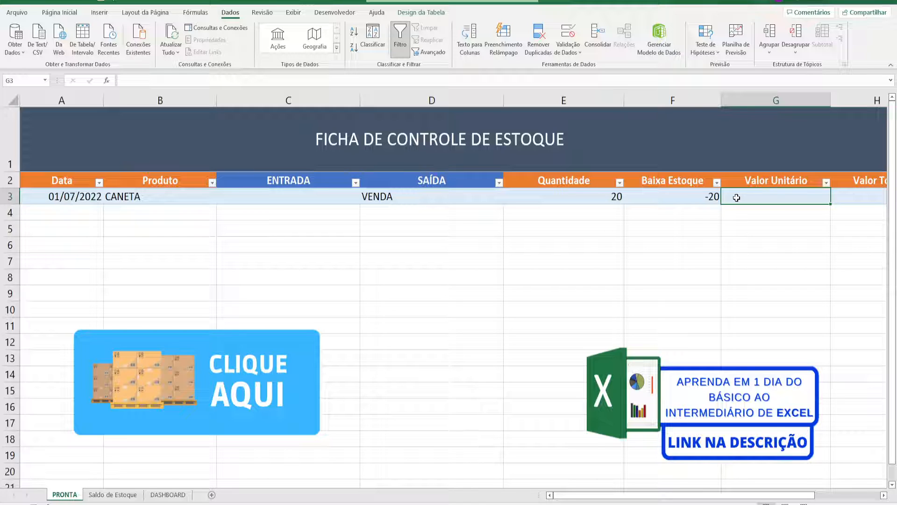
{"action": "left_click", "coordinate": [463, 199]}
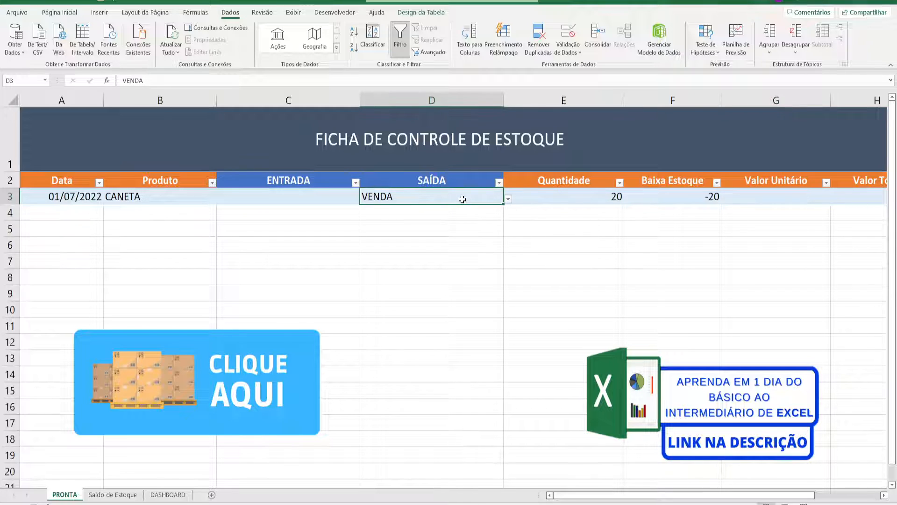
{"action": "key", "text": "Delete"}
{"action": "left_click", "coordinate": [344, 199]}
{"action": "left_click", "coordinate": [364, 199]}
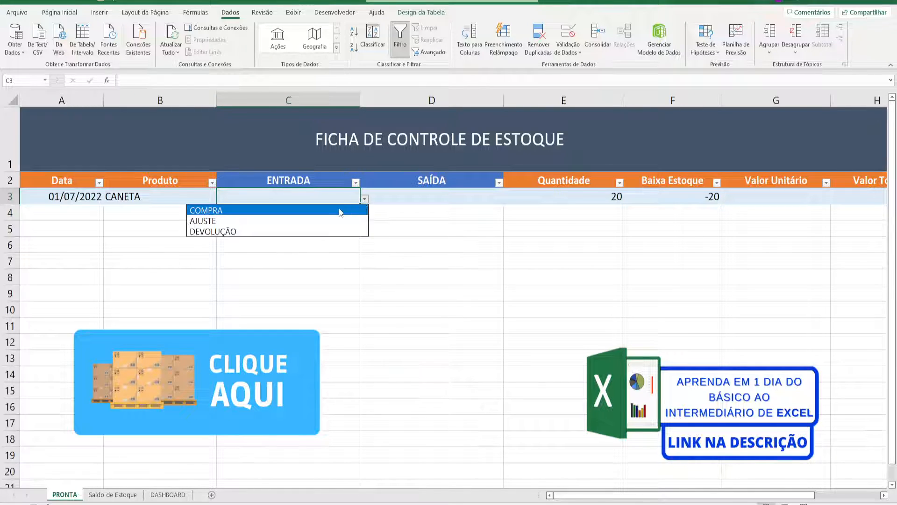
{"action": "left_click", "coordinate": [344, 207]}
- Enter 1,1 as the Valor Unitário of the CANETA purchase in cell G3
{"action": "left_click", "coordinate": [793, 198]}
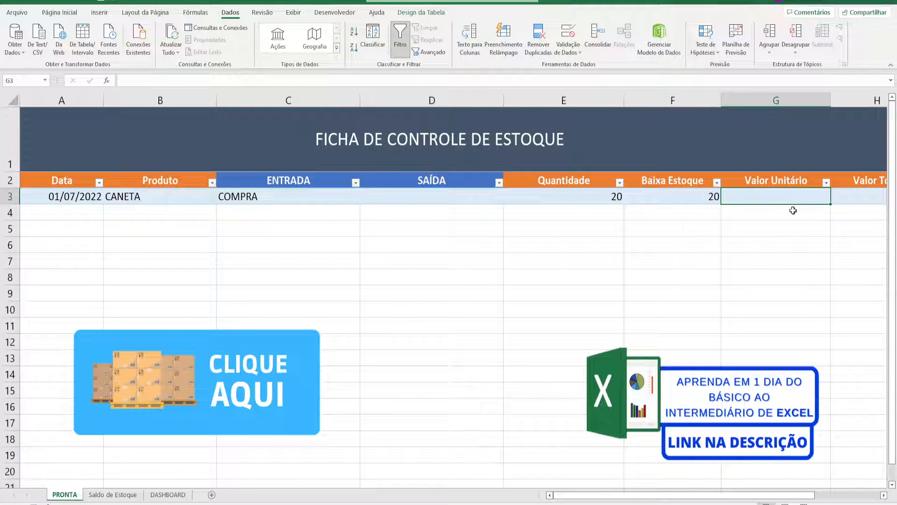
{"action": "type", "text": "1,1"}
{"action": "key", "text": "Return"}
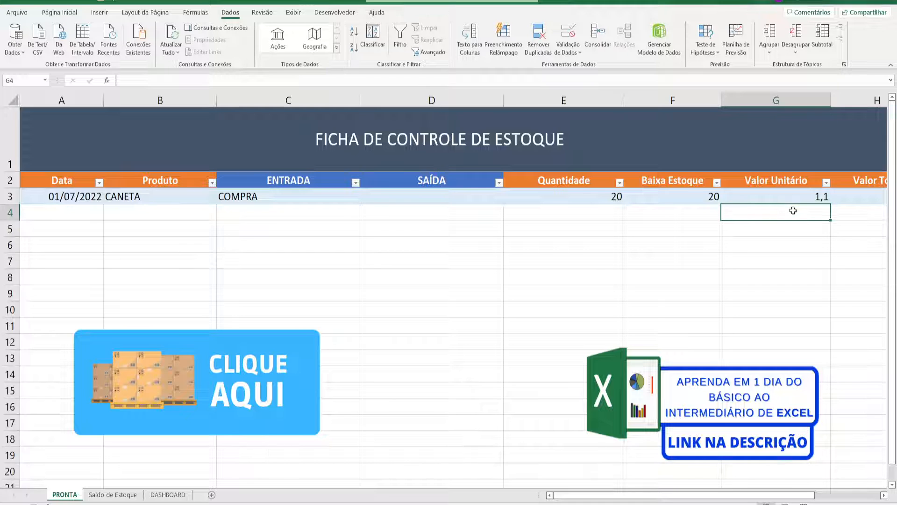
- Apply the Contábil number format in R$ to Valor Unitário cell G3
{"action": "scroll", "coordinate": [790, 212], "scroll_direction": "down", "scroll_amount": 1}
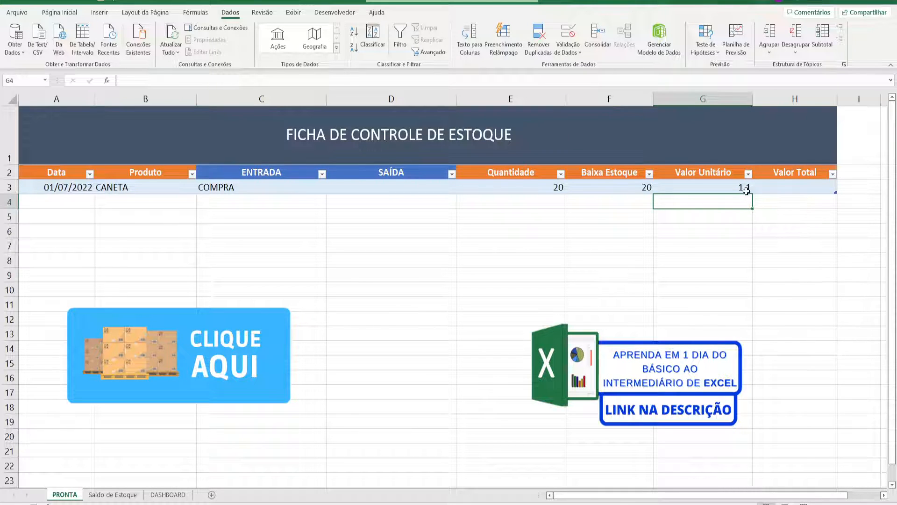
{"action": "left_click", "coordinate": [747, 189]}
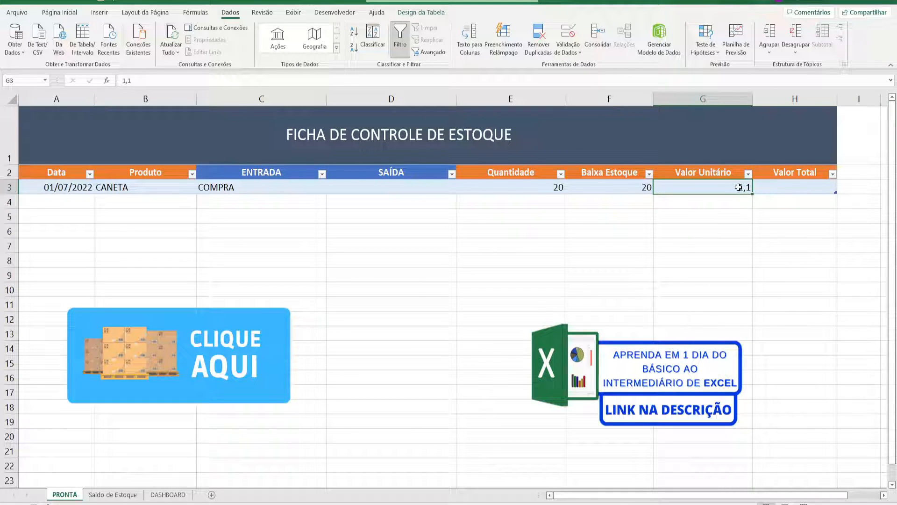
{"action": "left_click", "coordinate": [71, 13]}
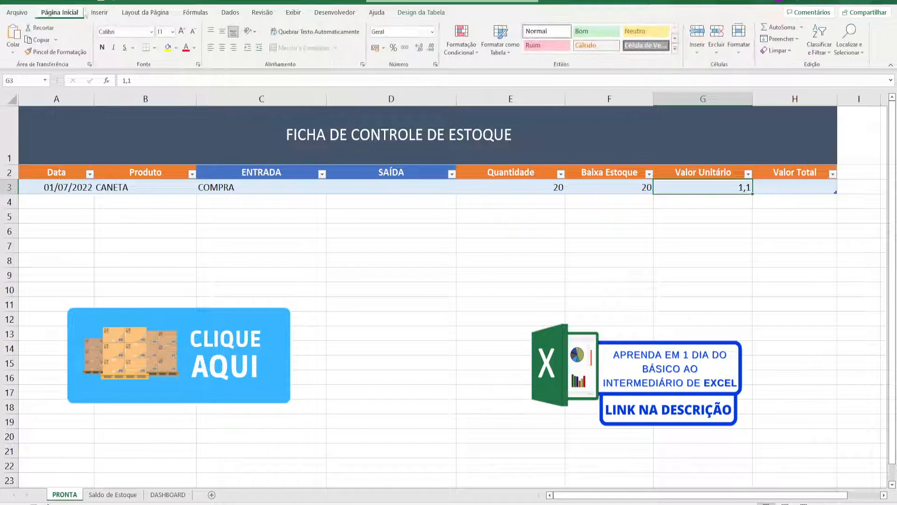
{"action": "key", "text": "Print"}
{"action": "mouse_move", "coordinate": [0, 1]}
{"action": "left_mouse_down"}
{"action": "mouse_move", "coordinate": [895, 311]}
{"action": "mouse_move", "coordinate": [875, 275]}
{"action": "left_mouse_up"}
{"action": "left_click", "coordinate": [884, 209]}
{"action": "mouse_move", "coordinate": [394, 138]}
{"action": "left_mouse_down"}
{"action": "mouse_move", "coordinate": [373, 118]}
{"action": "mouse_move", "coordinate": [377, 54]}
{"action": "left_mouse_up"}
{"action": "key", "text": "Escape"}
{"action": "left_click", "coordinate": [376, 48]}
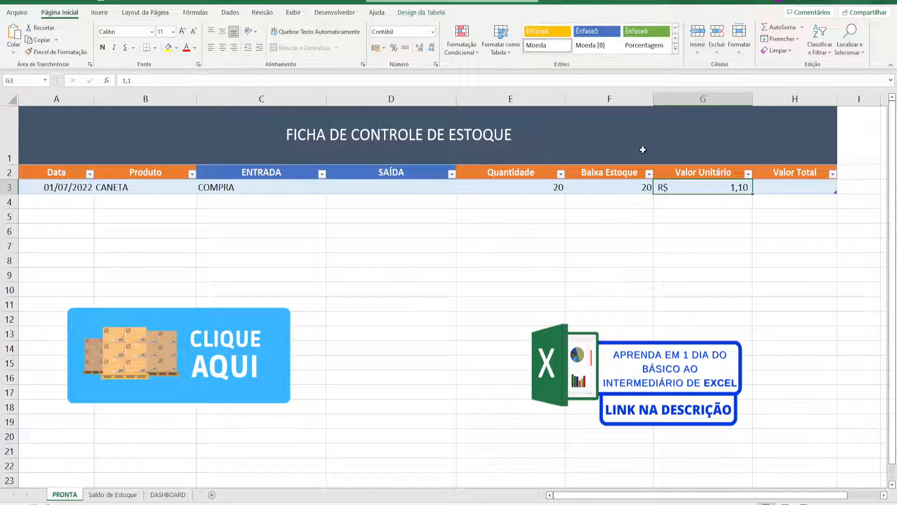
- Enter the formula =[@[Baixa Estoque]]*[@[Valor Unitário]] in Valor Total cell H3
{"action": "left_click", "coordinate": [772, 185]}
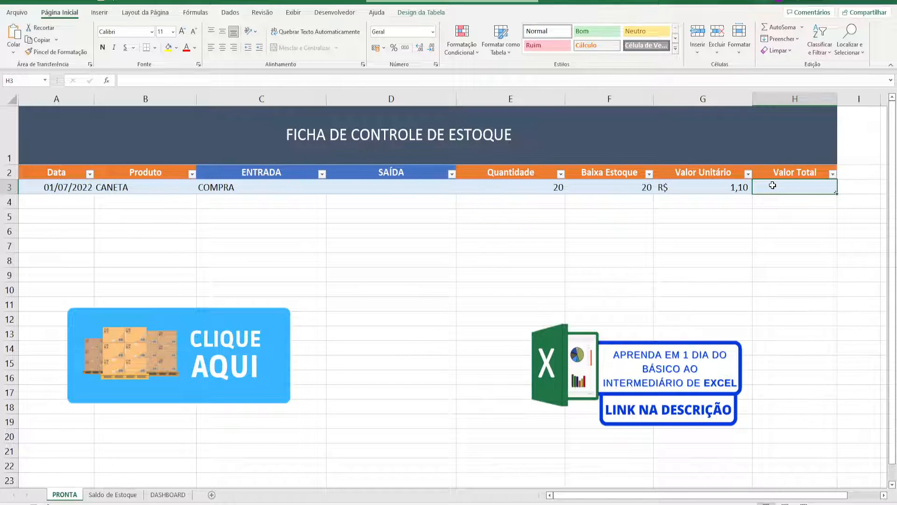
{"action": "type", "text": "="}
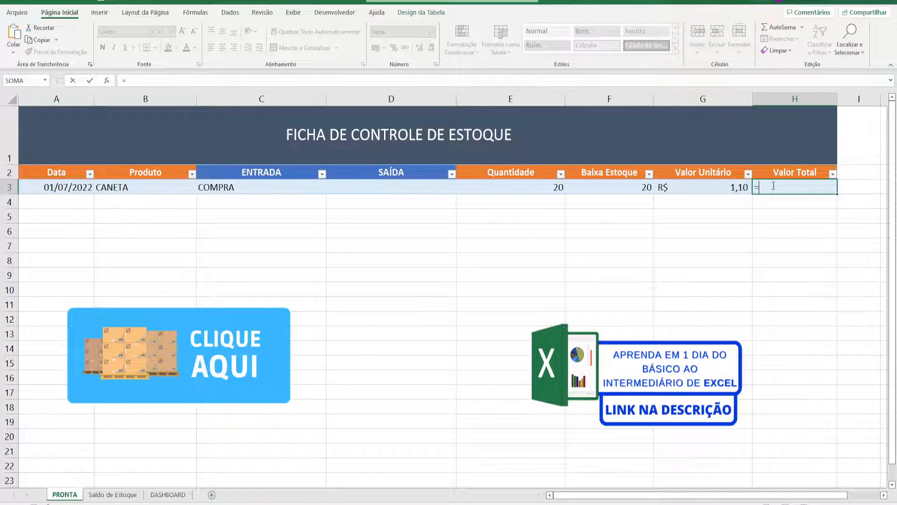
{"action": "left_click", "coordinate": [546, 187]}
{"action": "left_click", "coordinate": [620, 187]}
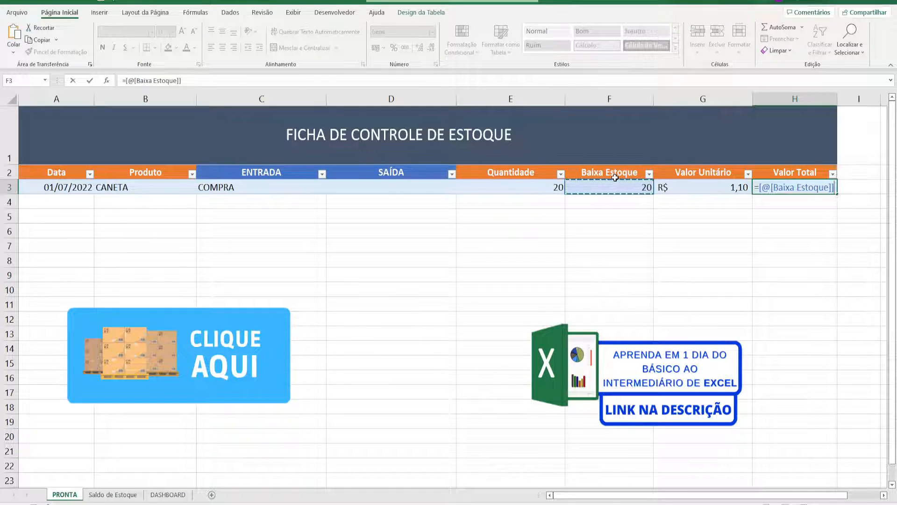
{"action": "type", "text": "*"}
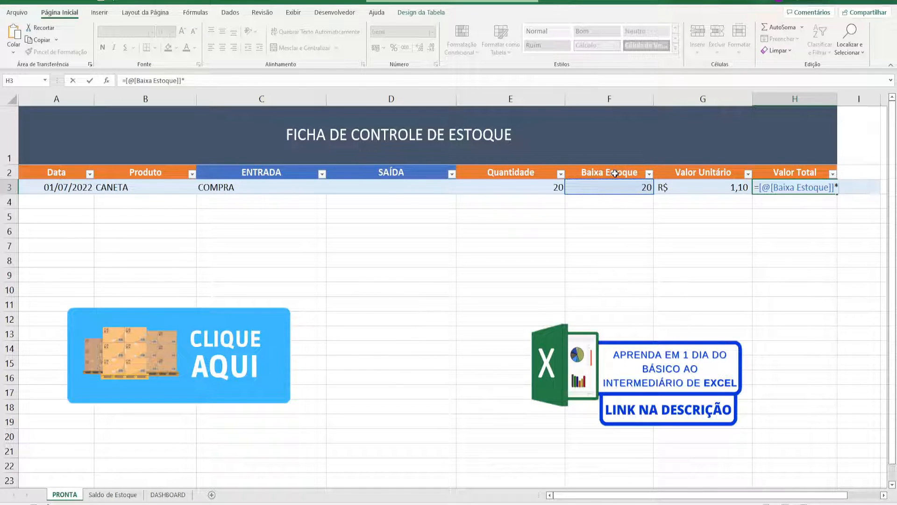
{"action": "left_click", "coordinate": [700, 186]}
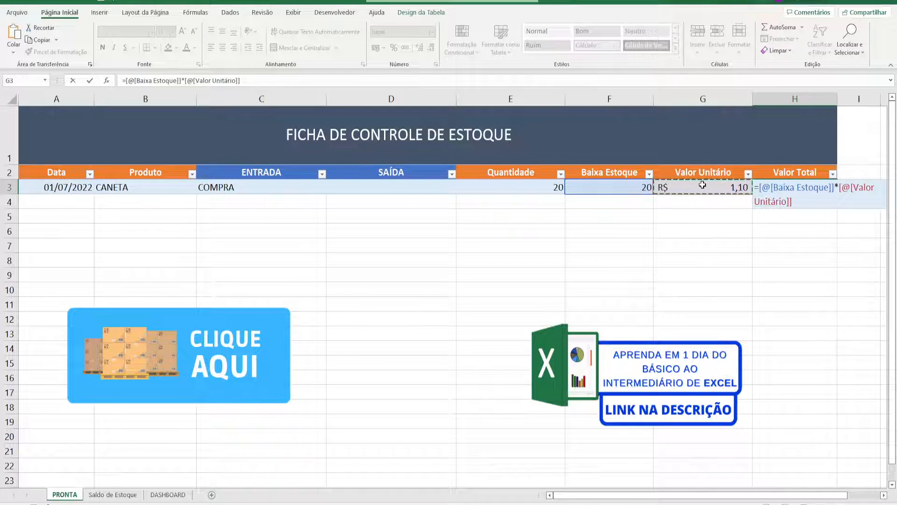
{"action": "key", "text": "Return"}
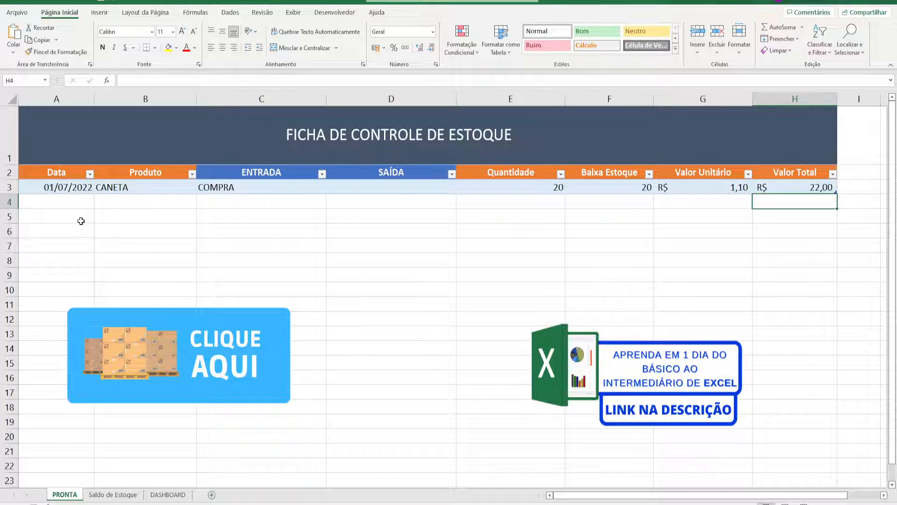
- Add a second record in row 4 with the date 02/07/2022 and the product CANETA from the validation list
{"action": "left_click", "coordinate": [63, 203]}
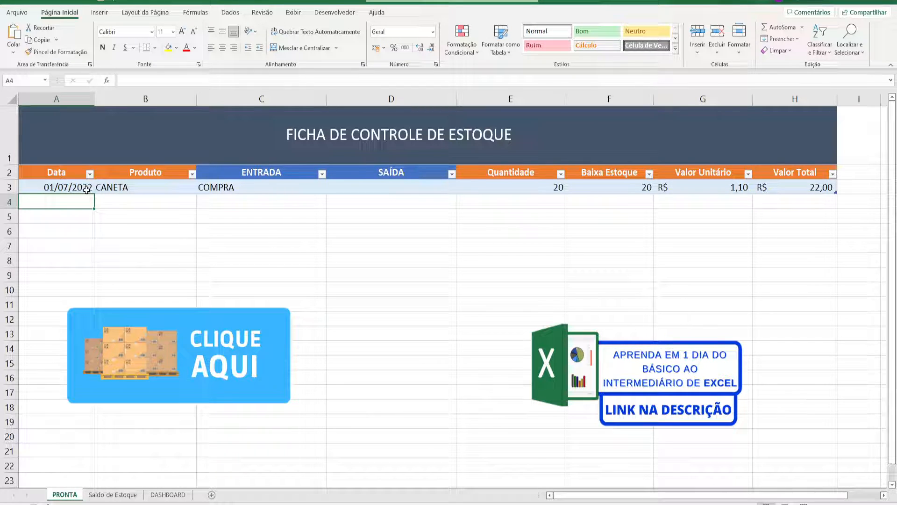
{"action": "type", "text": "02/07/2022"}
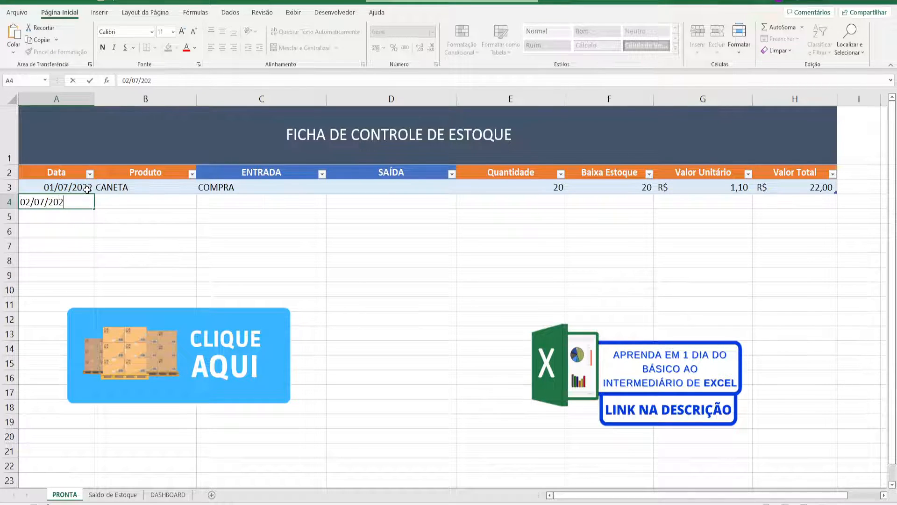
{"action": "key", "text": "Tab"}
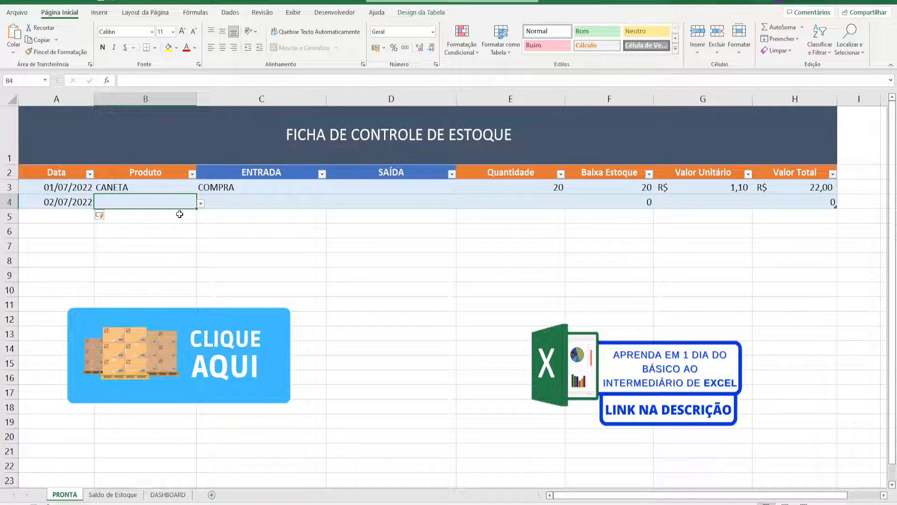
{"action": "left_click", "coordinate": [201, 203]}
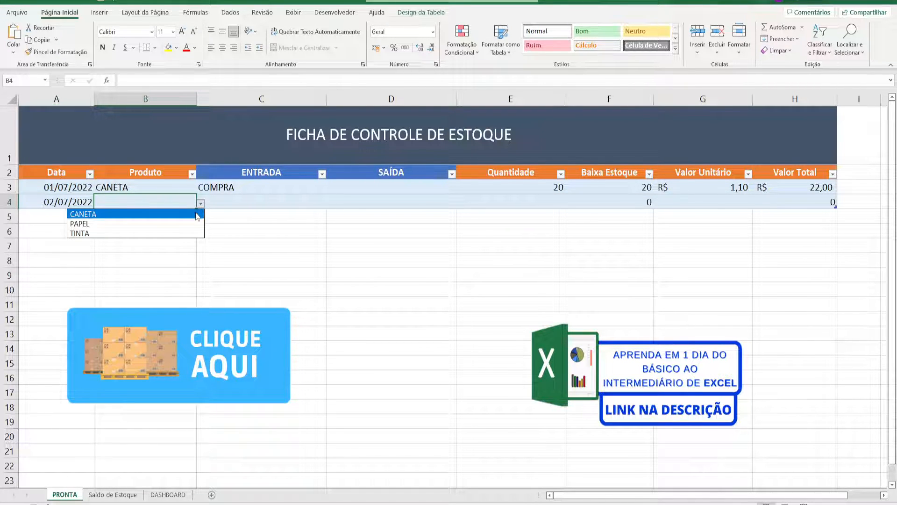
{"action": "left_click", "coordinate": [197, 215]}
- Choose VENDA as the SAÍDA in cell D4 and enter a Quantidade of 5 in cell E4
{"action": "left_click", "coordinate": [232, 202]}
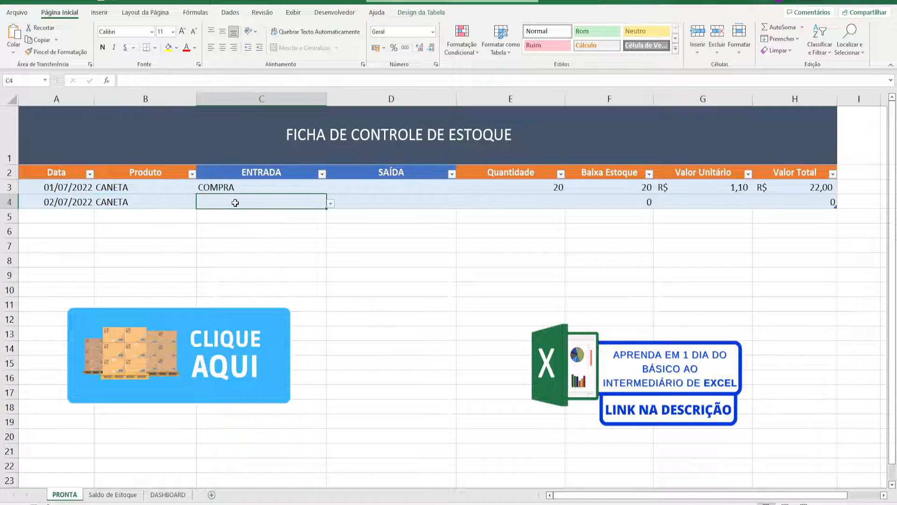
{"action": "left_click", "coordinate": [390, 203]}
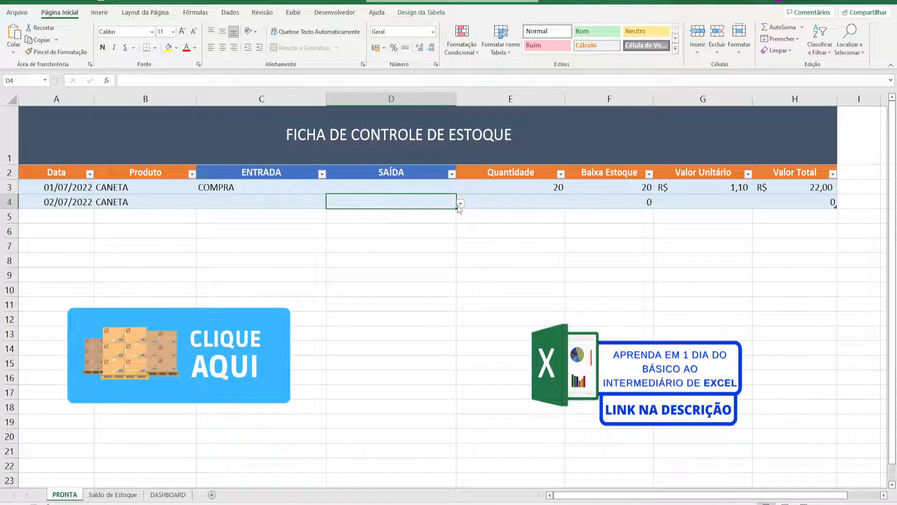
{"action": "left_click", "coordinate": [460, 204]}
{"action": "left_click", "coordinate": [418, 215]}
{"action": "left_click", "coordinate": [517, 205]}
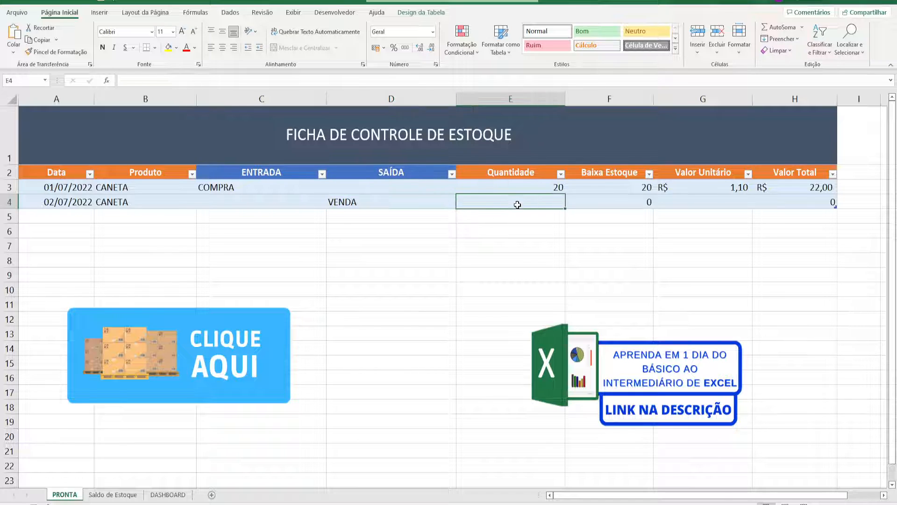
{"action": "type", "text": "5"}
{"action": "key", "text": "Return"}
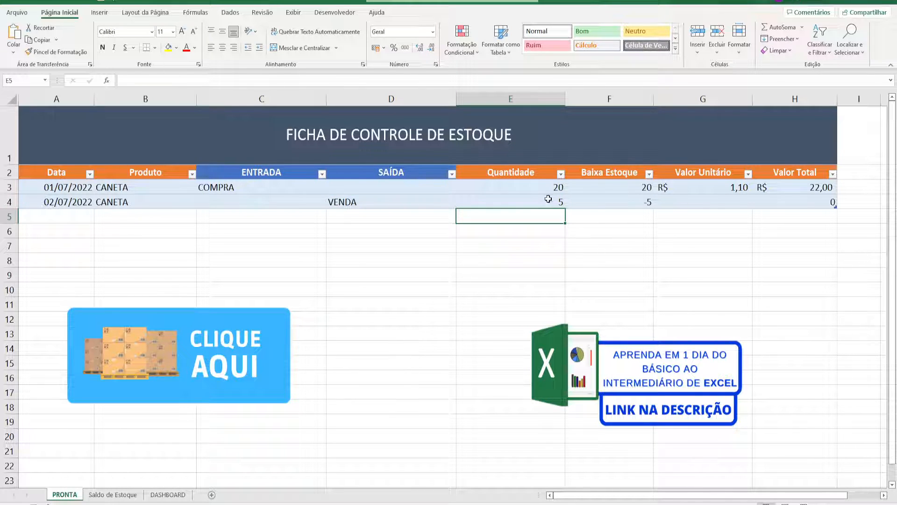
- Enter 1,1 as the Valor Unitário of the CANETA sale in cell G4
{"action": "left_click", "coordinate": [627, 197]}
{"action": "left_click", "coordinate": [743, 204]}
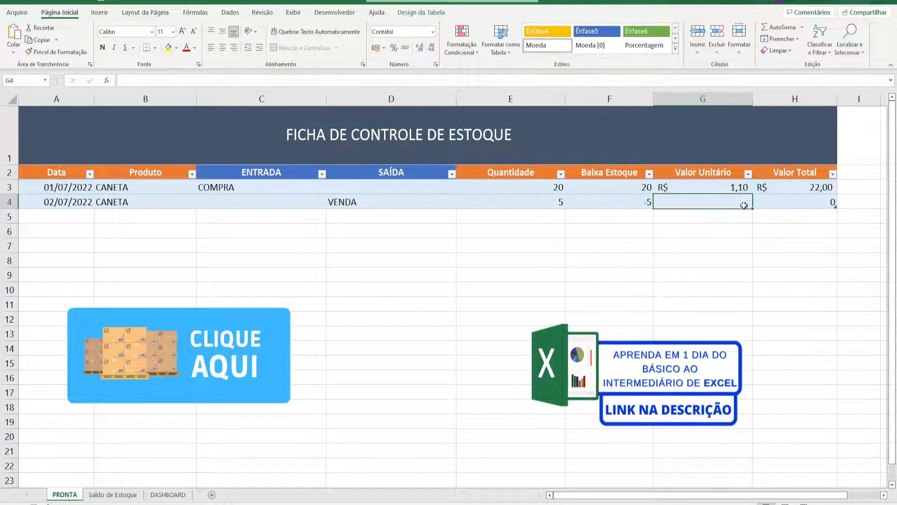
{"action": "type", "text": "1,1"}
{"action": "key", "text": "Return"}
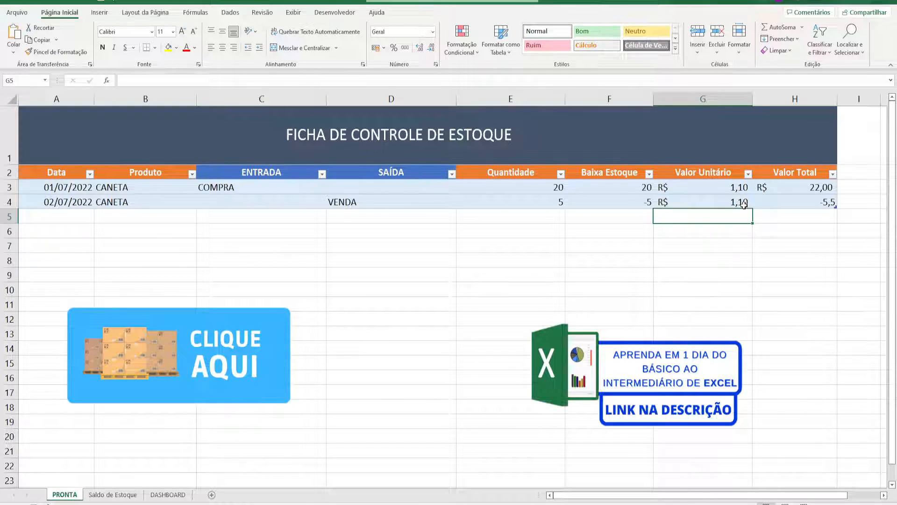
- Apply the Contábil number format in R$ to Valor Total cell H4
{"action": "left_click", "coordinate": [803, 200]}
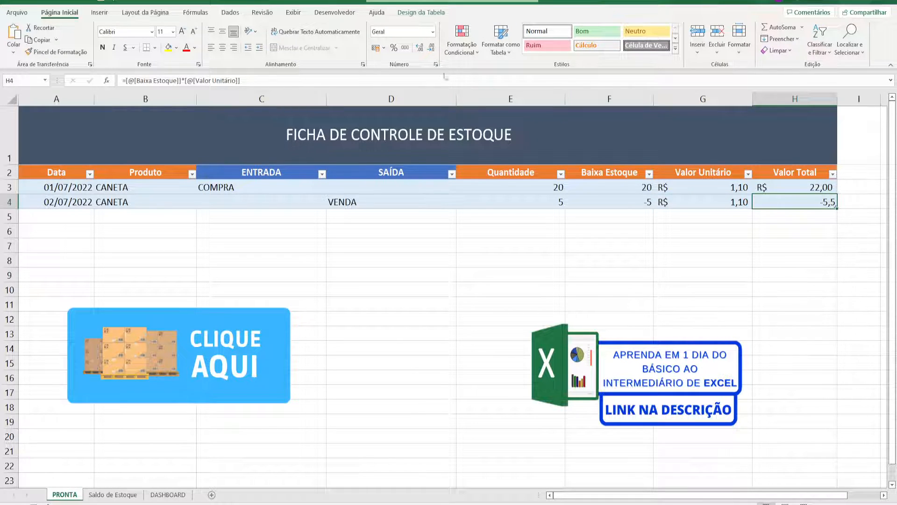
{"action": "left_click", "coordinate": [375, 48]}
{"action": "key", "text": "Print"}
{"action": "left_click_drag", "start_coordinate": [710, 173], "coordinate": [865, 231]}
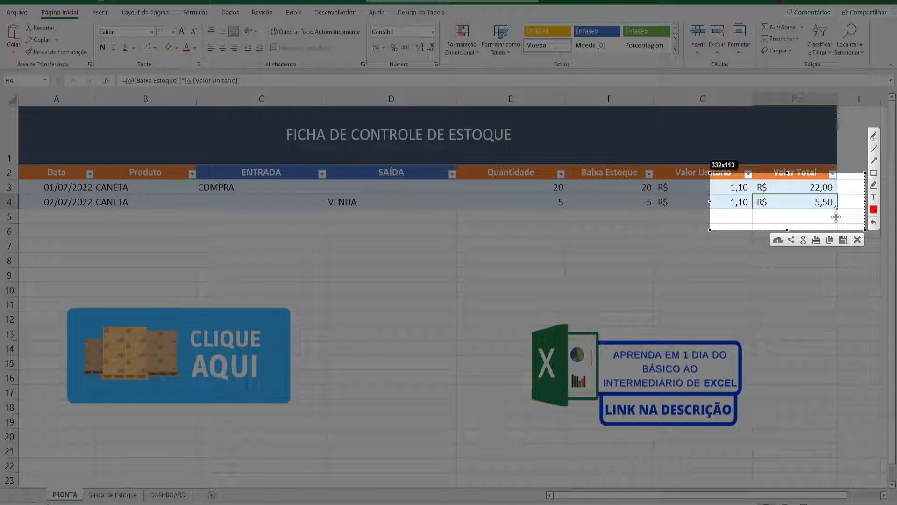
{"action": "key", "text": "Escape"}
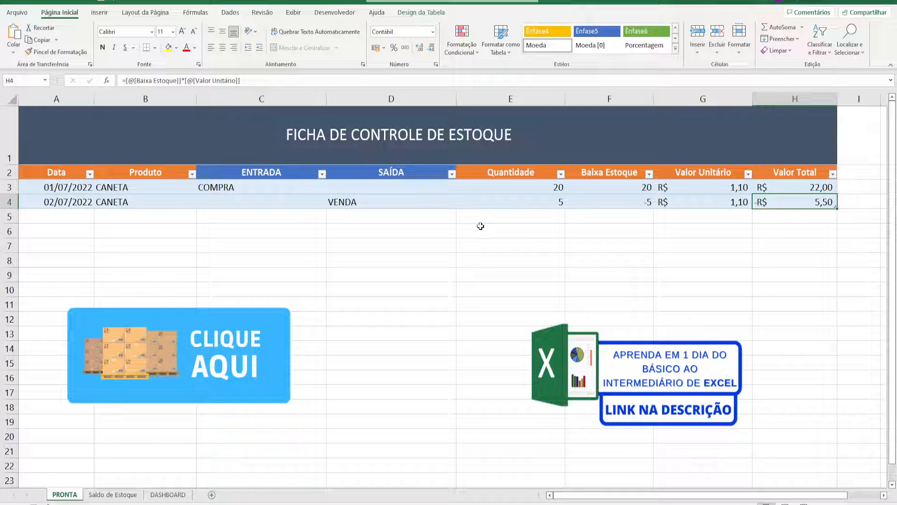
- On the Saldo de Estoque sheet, enter CANETA in PRODUTO cell A3 and select SALDO cell B3
{"action": "left_click", "coordinate": [108, 495]}
{"action": "key", "text": "Print"}
{"action": "mouse_move", "coordinate": [71, 458]}
{"action": "left_mouse_down"}
{"action": "mouse_move", "coordinate": [164, 504]}
{"action": "mouse_move", "coordinate": [86, 246]}
{"action": "mouse_move", "coordinate": [72, 114]}
{"action": "mouse_move", "coordinate": [110, 149]}
{"action": "mouse_move", "coordinate": [284, 155]}
{"action": "mouse_move", "coordinate": [341, 138]}
{"action": "mouse_move", "coordinate": [348, 152]}
{"action": "left_mouse_up"}
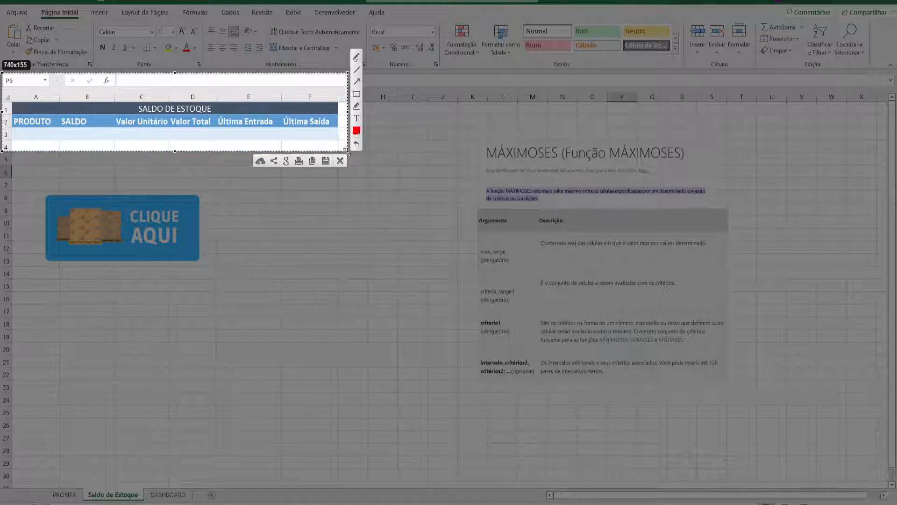
{"action": "key", "text": "ctrl+c"}
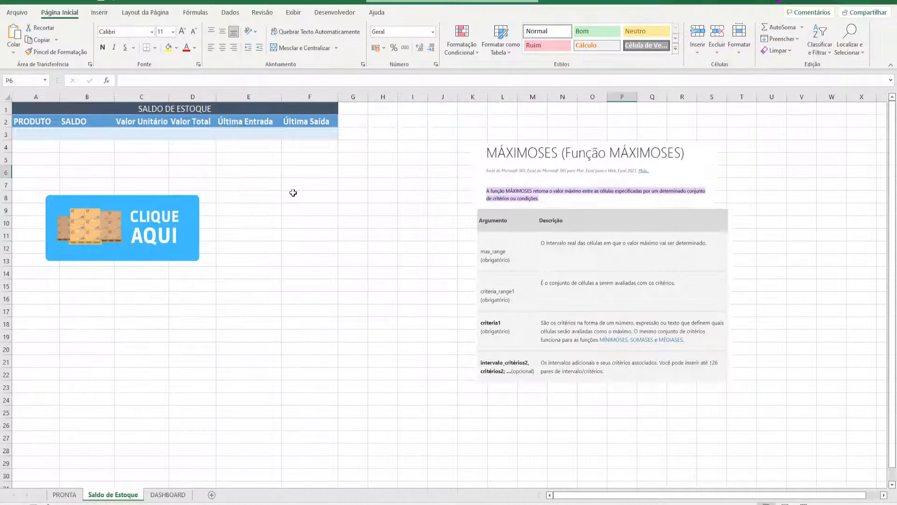
{"action": "scroll", "coordinate": [206, 152], "scroll_direction": "up", "scroll_amount": 5}
{"action": "left_click_drag", "start_coordinate": [232, 213], "coordinate": [78, 184]}
{"action": "left_click", "coordinate": [82, 173]}
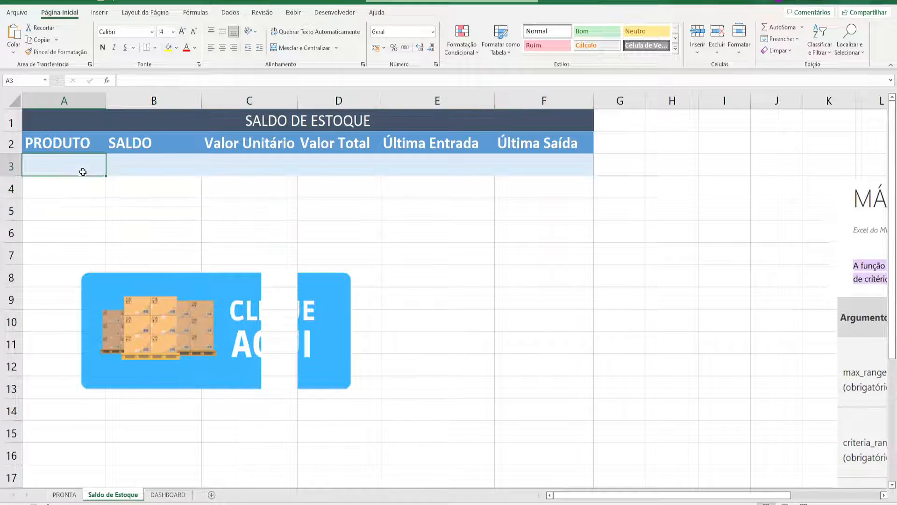
{"action": "type", "text": "CANETA"}
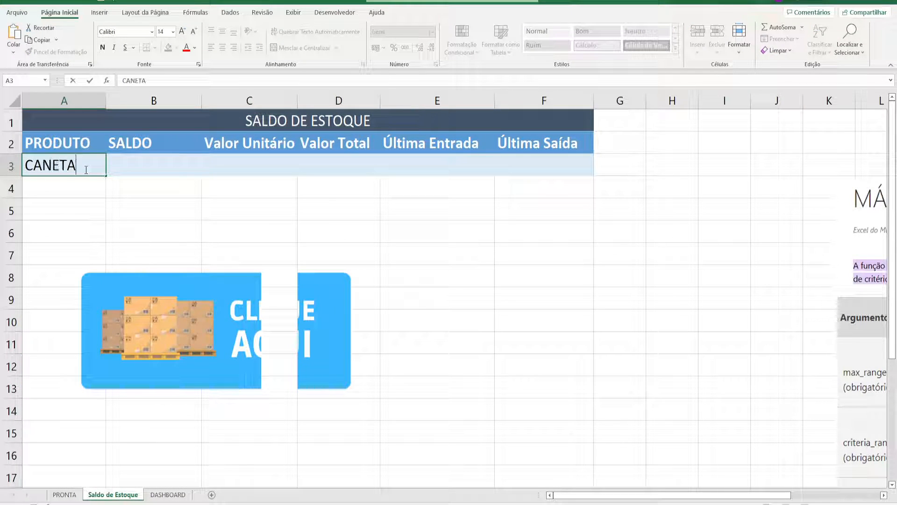
{"action": "key", "text": "Return"}
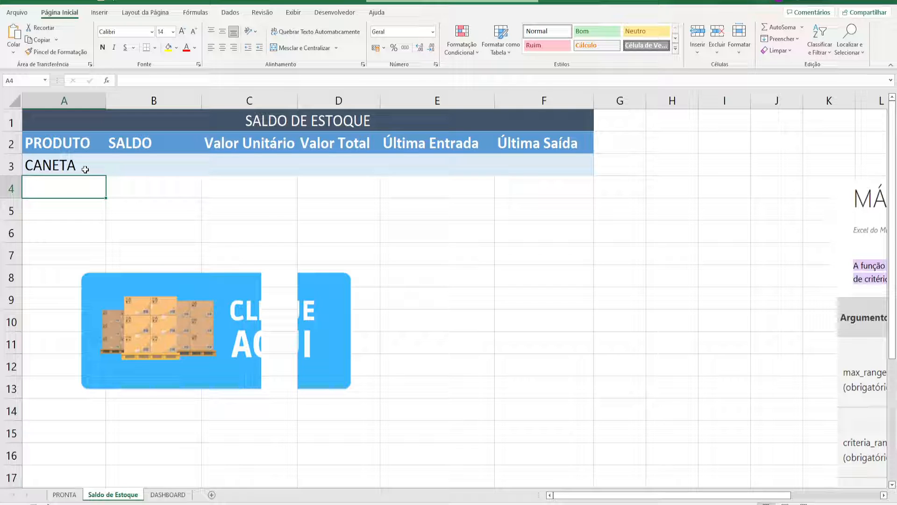
{"action": "left_click", "coordinate": [137, 158]}
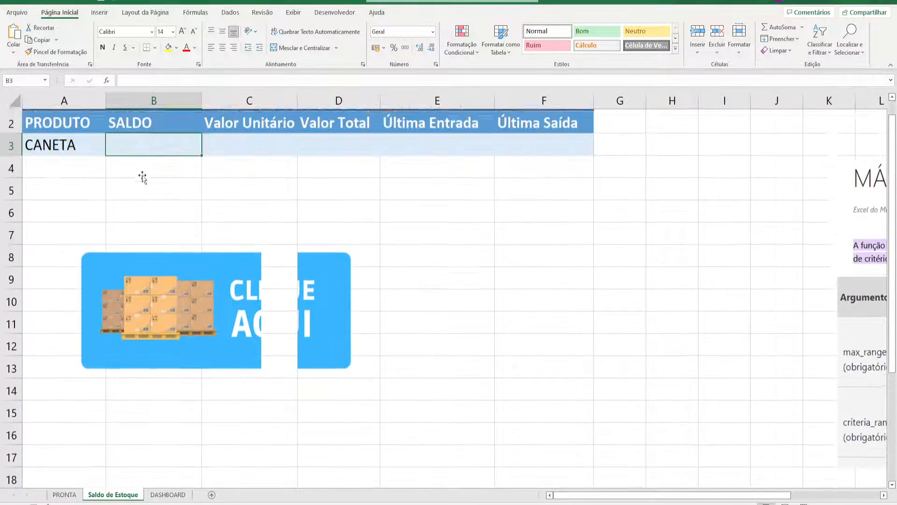
- Move the CLIQUE AQUI picture down to about rows 10 to 15, further below the balance table
{"action": "right_click", "coordinate": [150, 246]}
{"action": "left_click", "coordinate": [146, 225]}
{"action": "left_click_drag", "start_coordinate": [147, 225], "coordinate": [156, 266]}
{"action": "left_click", "coordinate": [169, 212]}
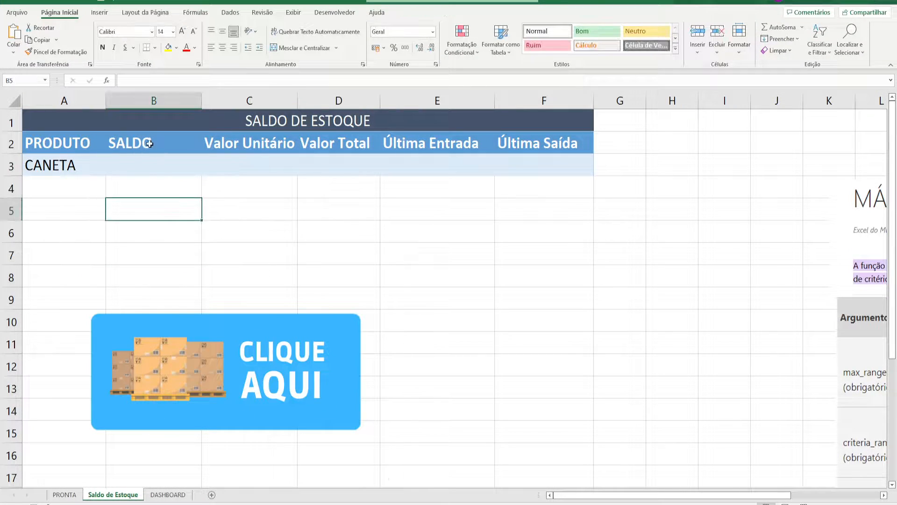
- Begin a SOMASE formula in SALDO cell B3 for CANETA
{"action": "left_click", "coordinate": [150, 144]}
{"action": "left_click", "coordinate": [152, 164]}
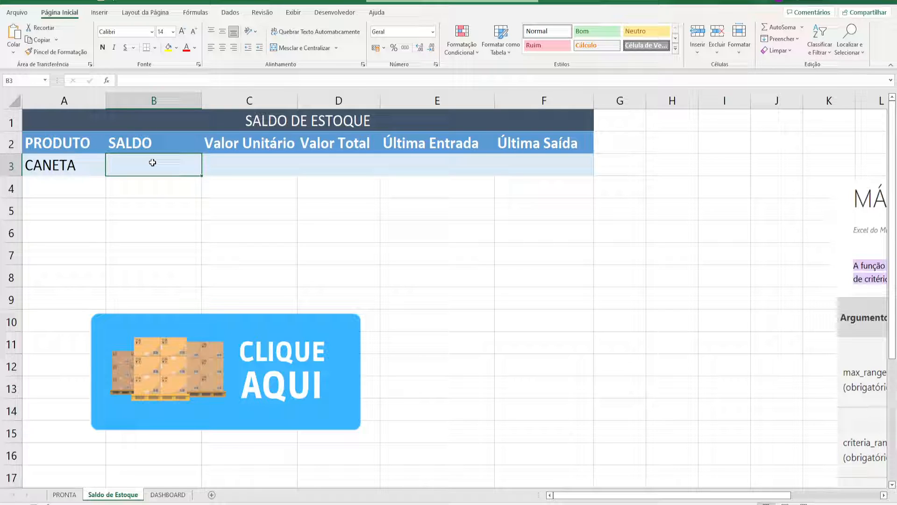
{"action": "type", "text": "="}
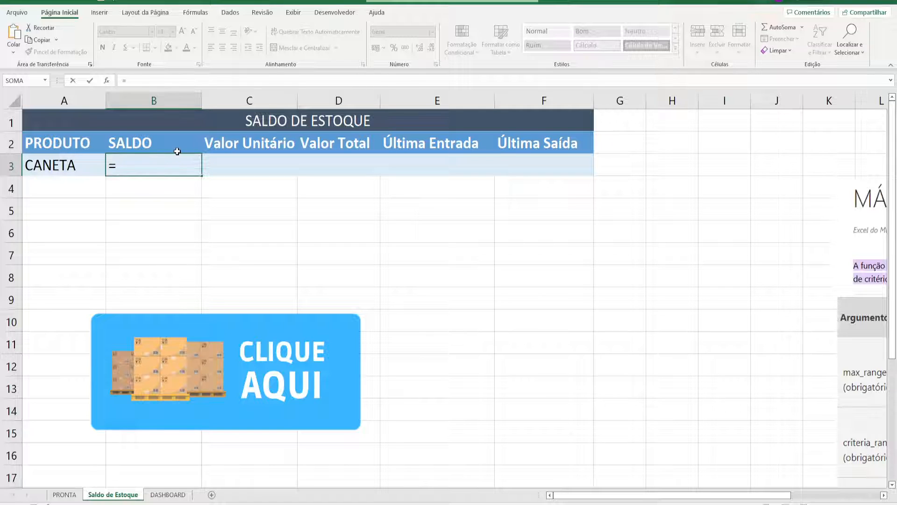
{"action": "type", "text": "SOMAS"}
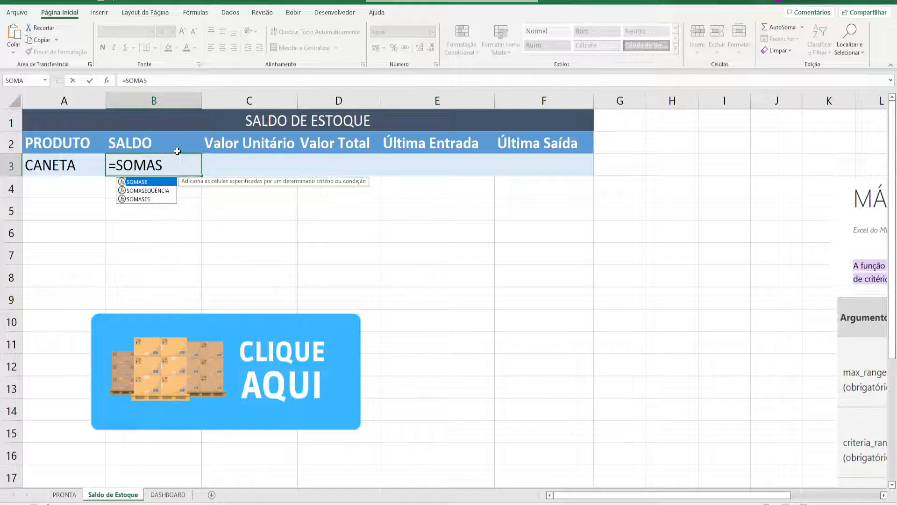
{"action": "type", "text": "ES"}
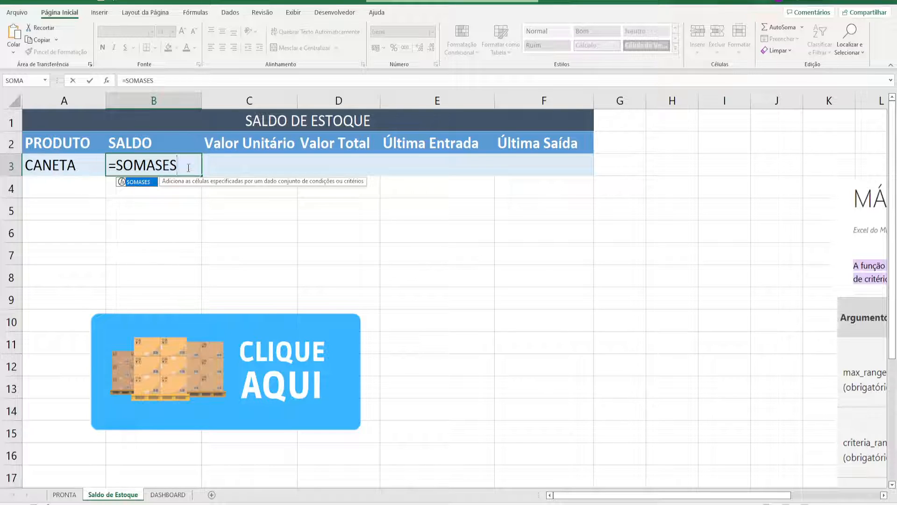
{"action": "key", "text": "BackSpace"}
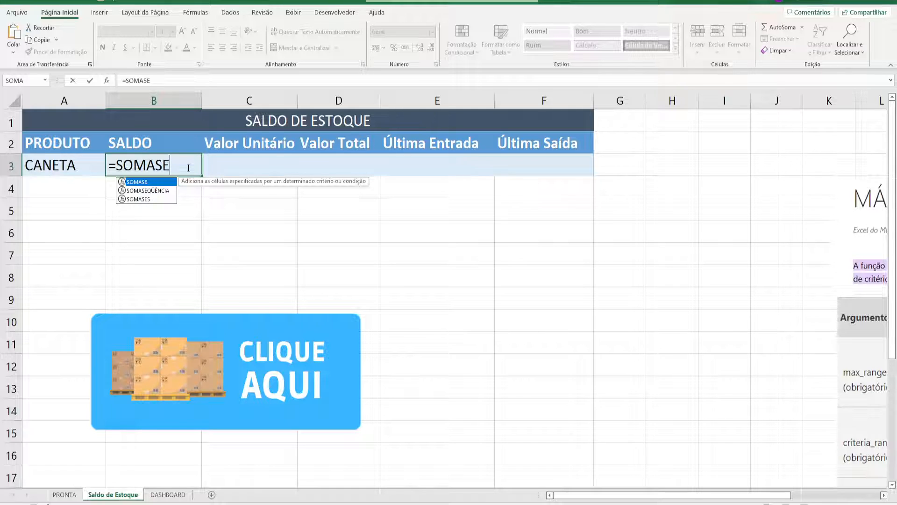
{"action": "type", "text": "("}
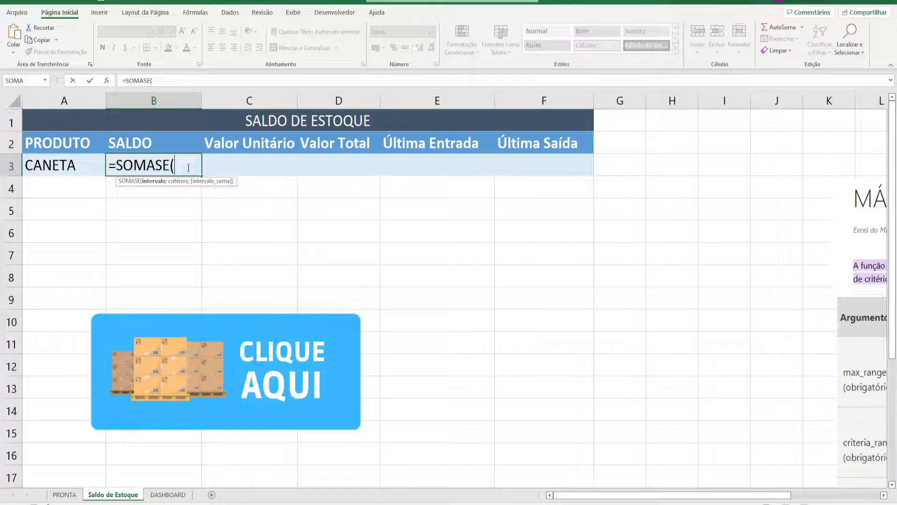
- Mark the intervalo, critérios and intervalo_soma arguments with red arrows on a screen capture, and discard the capture
{"action": "key", "text": "super+shift+s"}
{"action": "left_click_drag", "start_coordinate": [99, 167], "coordinate": [270, 203]}
{"action": "left_click", "coordinate": [279, 136]}
{"action": "left_click_drag", "start_coordinate": [163, 228], "coordinate": [163, 187]}
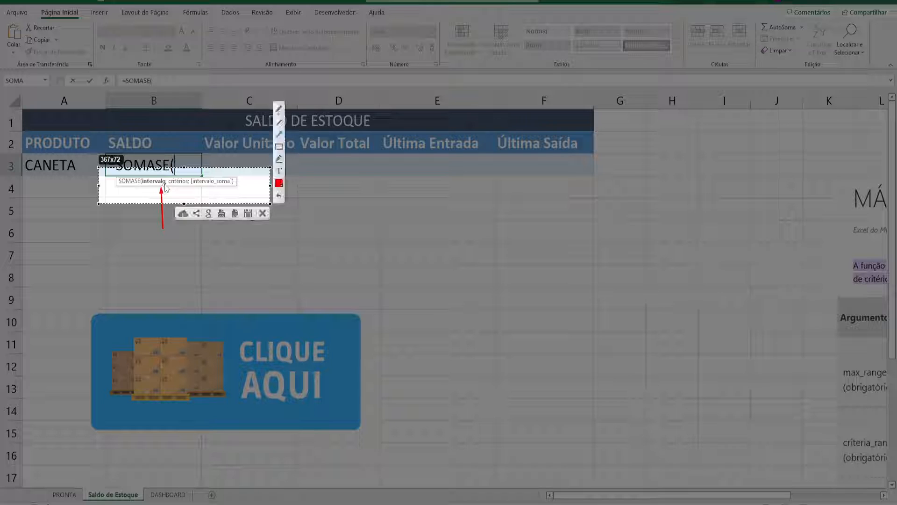
{"action": "left_click_drag", "start_coordinate": [182, 245], "coordinate": [180, 188]}
{"action": "left_click_drag", "start_coordinate": [220, 236], "coordinate": [214, 188]}
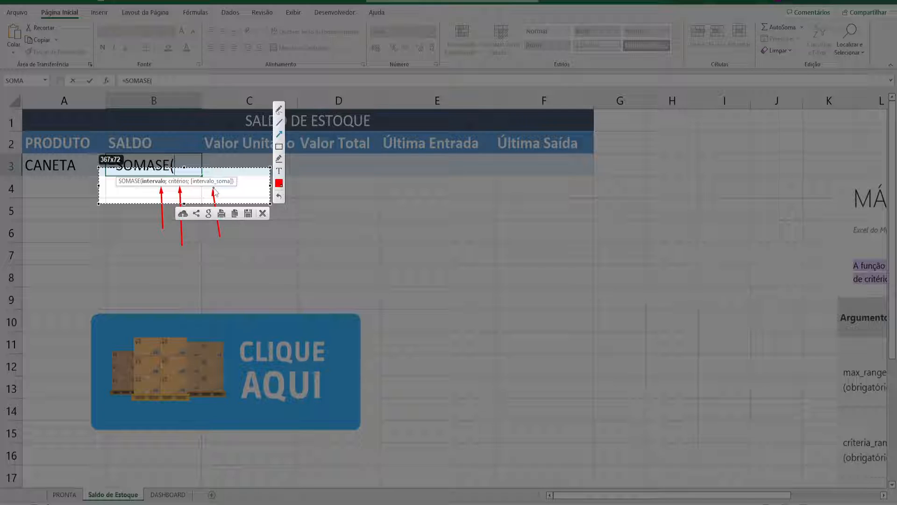
{"action": "key", "text": "Escape"}
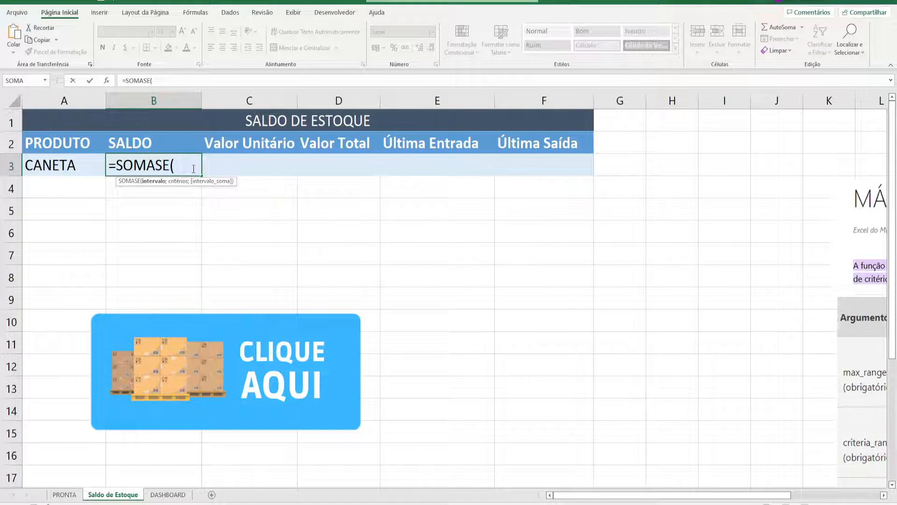
- Give the SOMASE formula the Produto column PRONTA!B:B as intervalo and product cell 'Saldo de Estoque'!A3 as critérios
{"action": "left_click", "coordinate": [59, 497]}
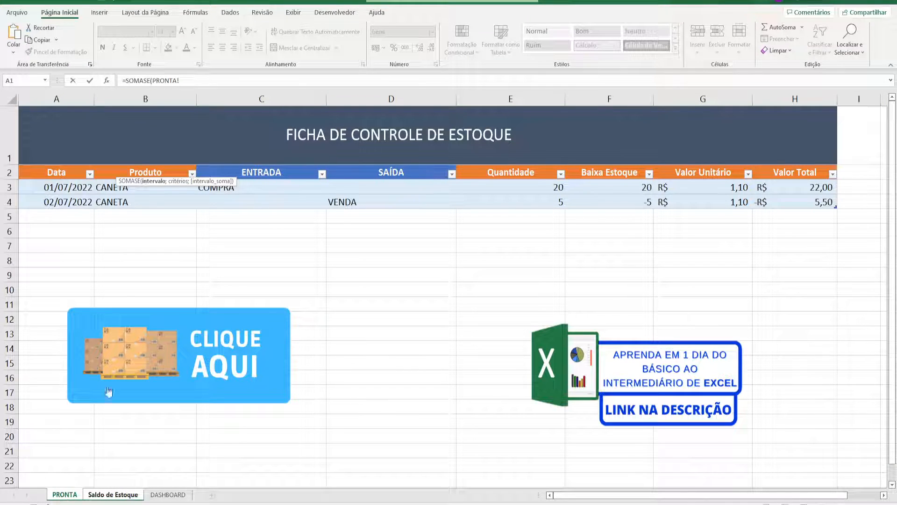
{"action": "left_click", "coordinate": [142, 91]}
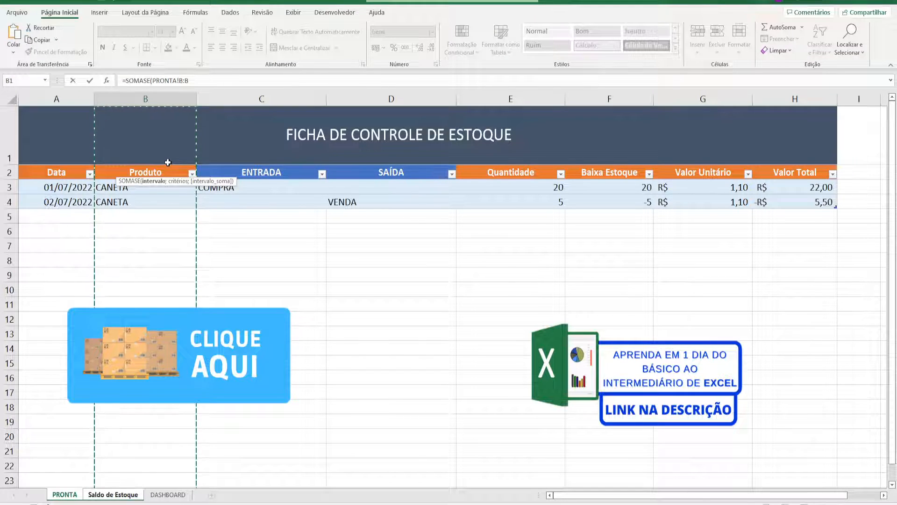
{"action": "type", "text": ";"}
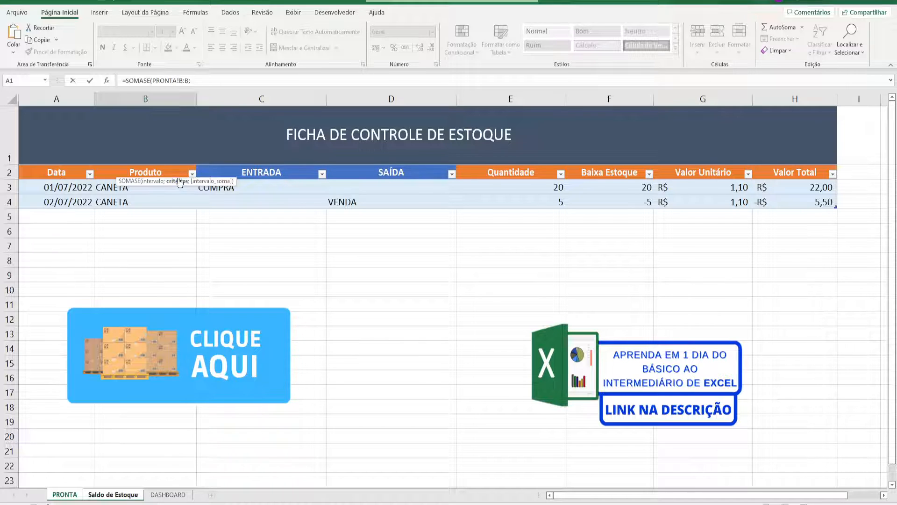
{"action": "left_click", "coordinate": [114, 495]}
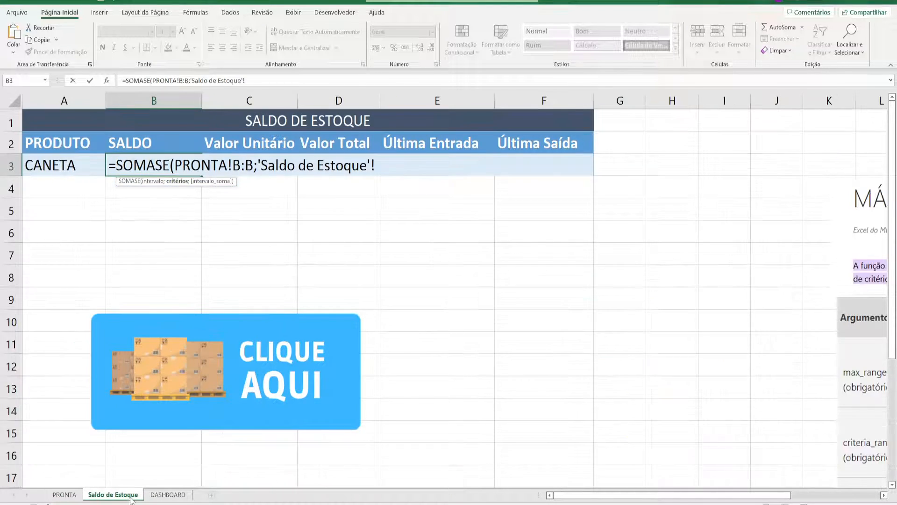
{"action": "left_click", "coordinate": [57, 168]}
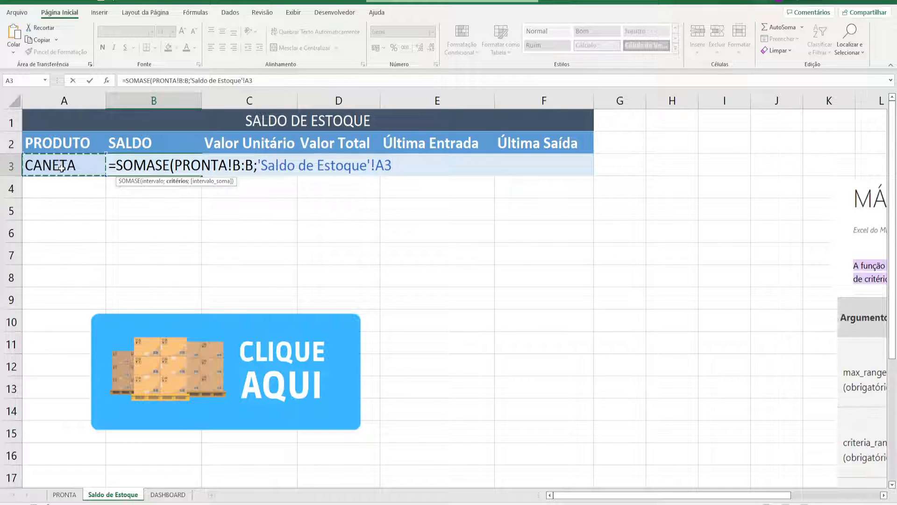
{"action": "type", "text": ";"}
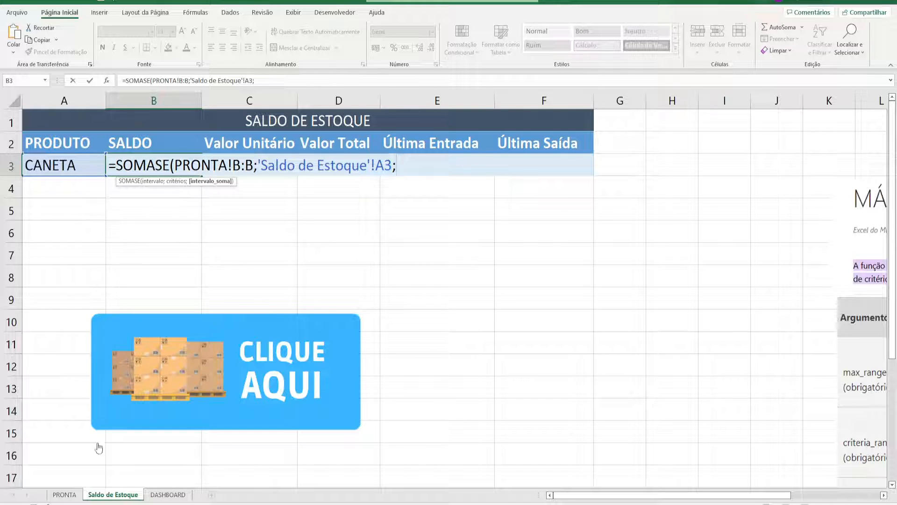
- Use the Baixa Estoque column PRONTA!F:F as the intervalo_soma and complete the SALDO formula
{"action": "left_click", "coordinate": [65, 495]}
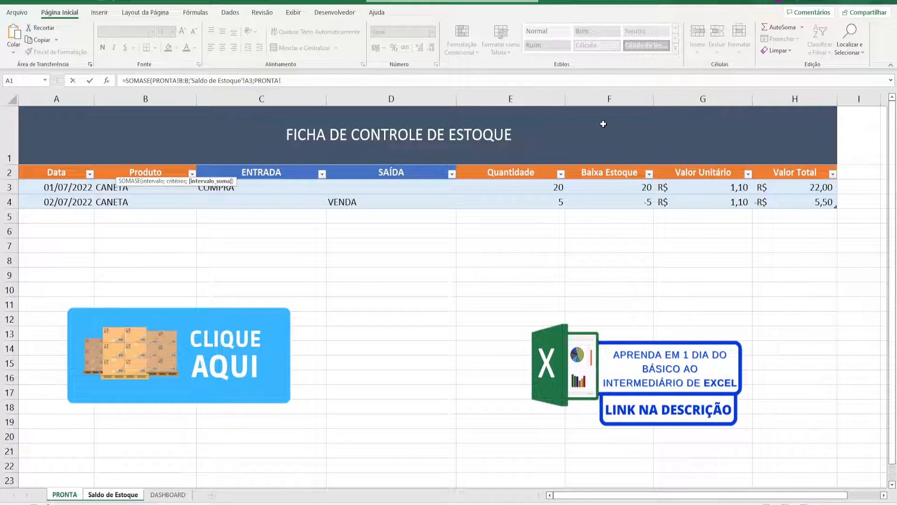
{"action": "left_click", "coordinate": [599, 96]}
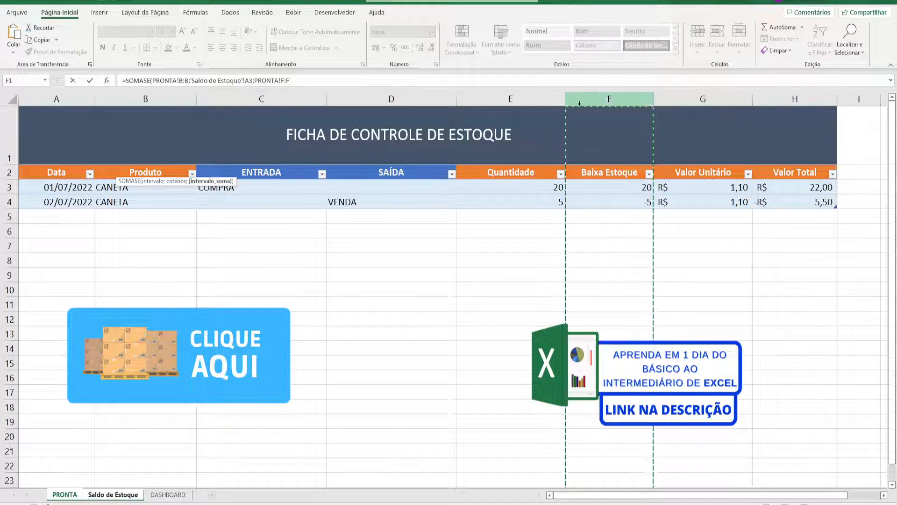
{"action": "left_click", "coordinate": [299, 82]}
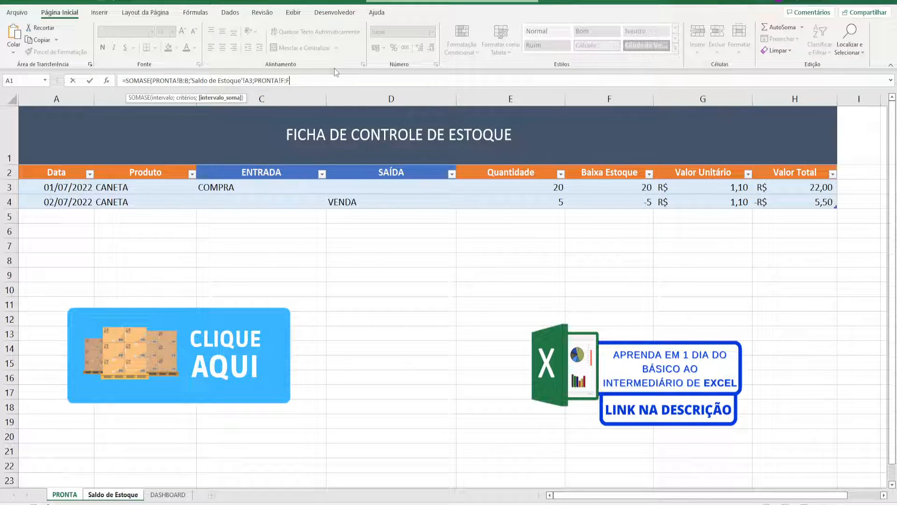
{"action": "type", "text": ")"}
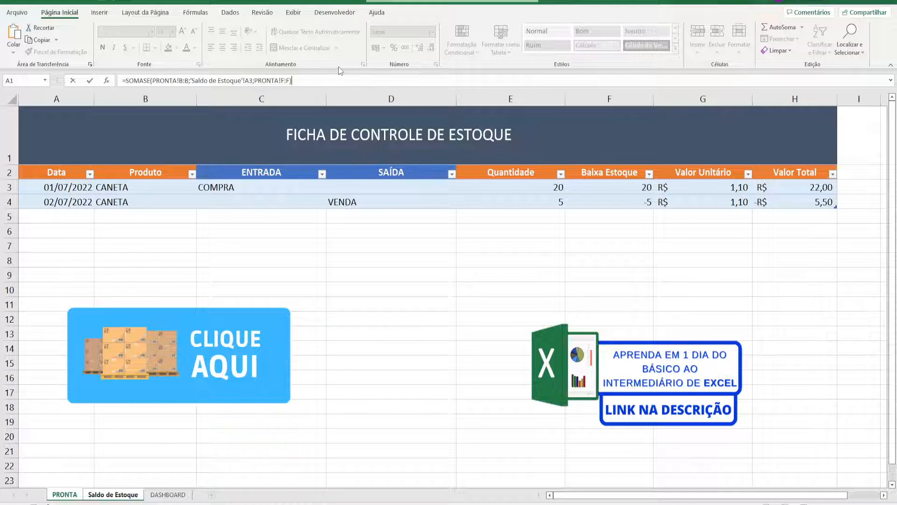
{"action": "key", "text": "Return"}
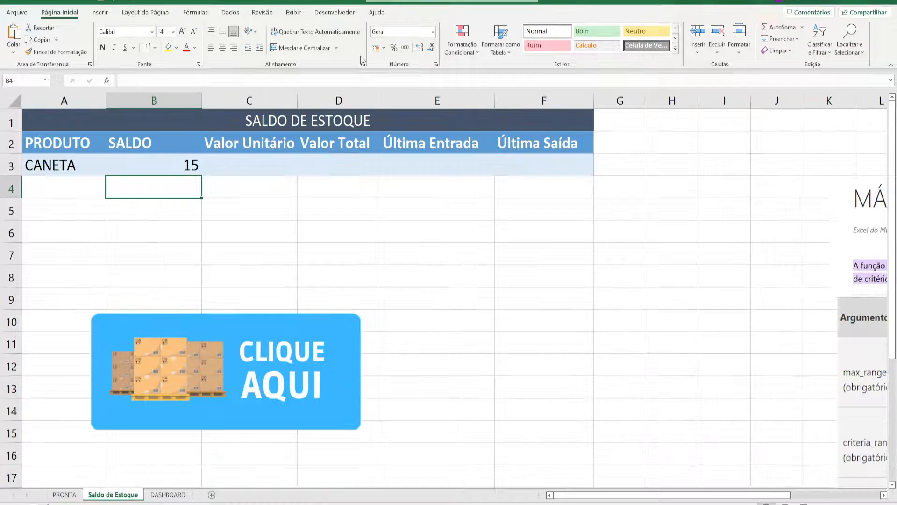
- Compare the CANETA balance in B3 with the purchase and sale quantities in cells E3 and E4 of the PRONTA sheet
{"action": "left_click", "coordinate": [195, 172]}
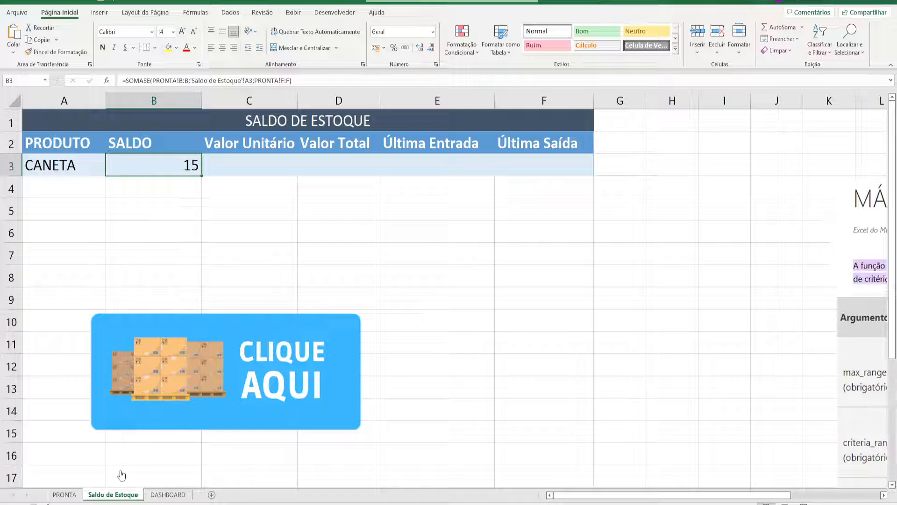
{"action": "left_click", "coordinate": [65, 495]}
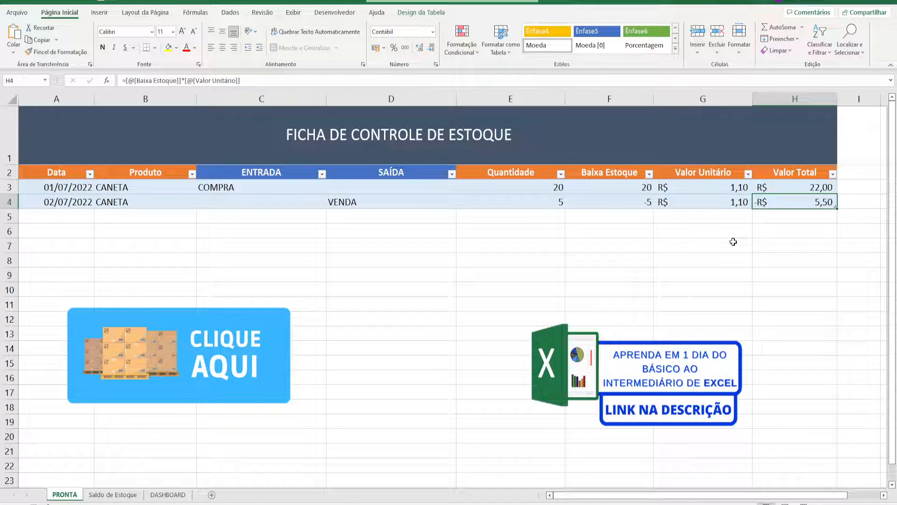
{"action": "left_click", "coordinate": [549, 186]}
{"action": "left_click", "coordinate": [550, 205]}
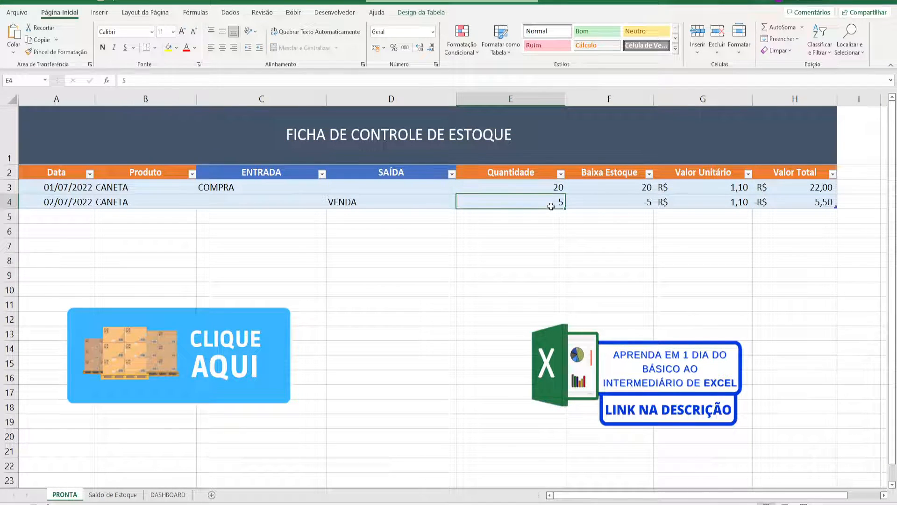
{"action": "left_click", "coordinate": [551, 190]}
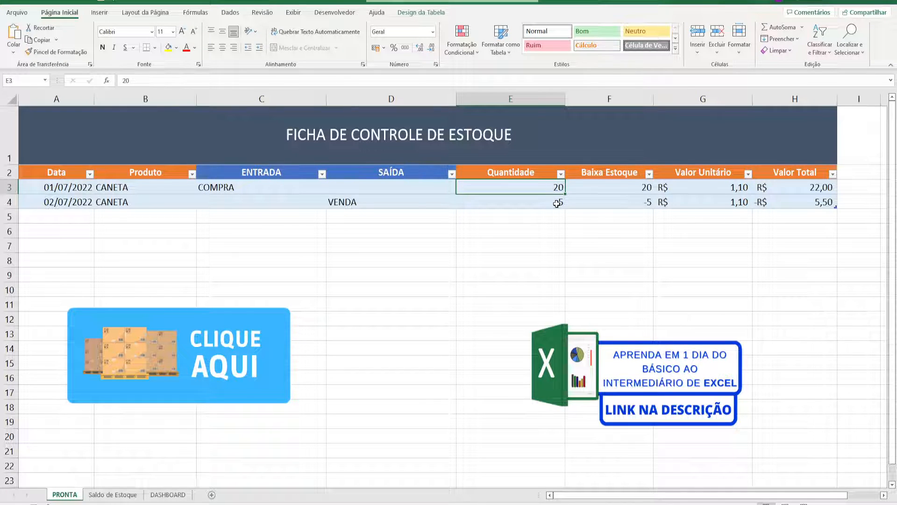
{"action": "left_click", "coordinate": [557, 204]}
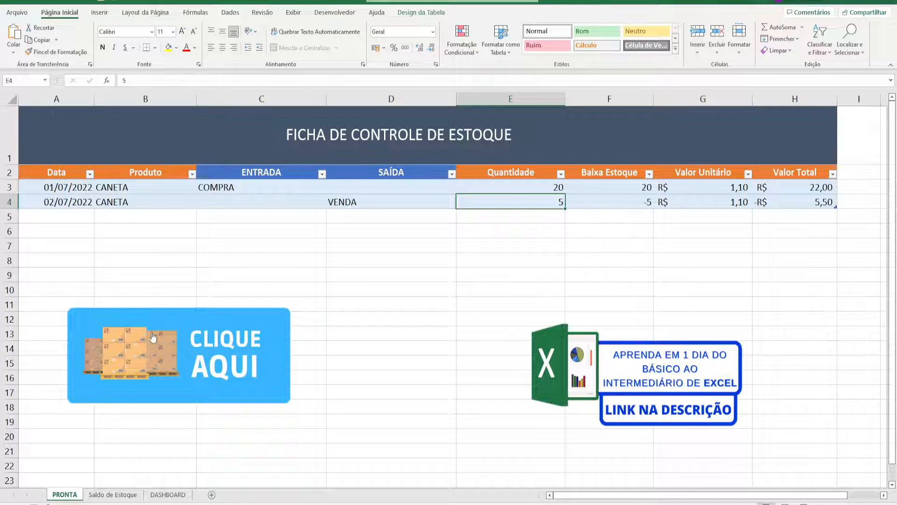
{"action": "left_click", "coordinate": [113, 494]}
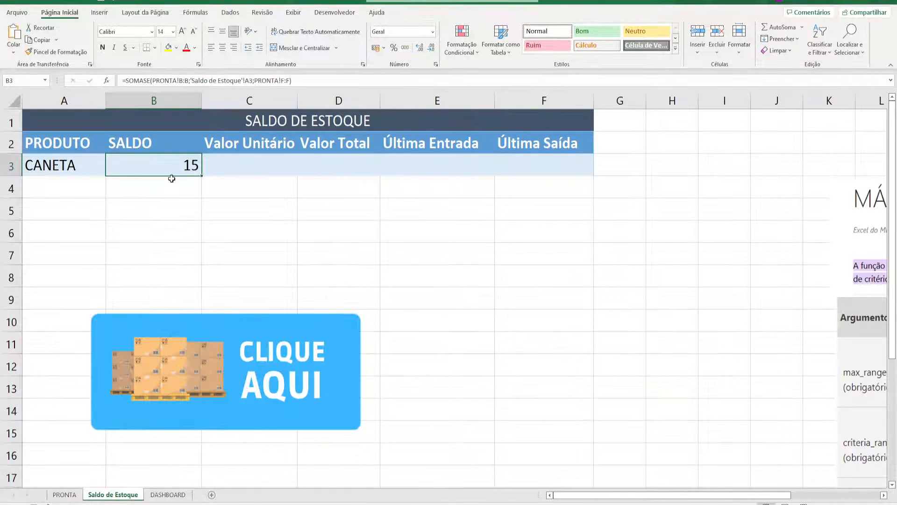
- Widen the Valor Unitário column C slightly and select Valor Total cell D3
{"action": "left_click", "coordinate": [229, 165]}
{"action": "left_click_drag", "start_coordinate": [297, 101], "coordinate": [301, 99]}
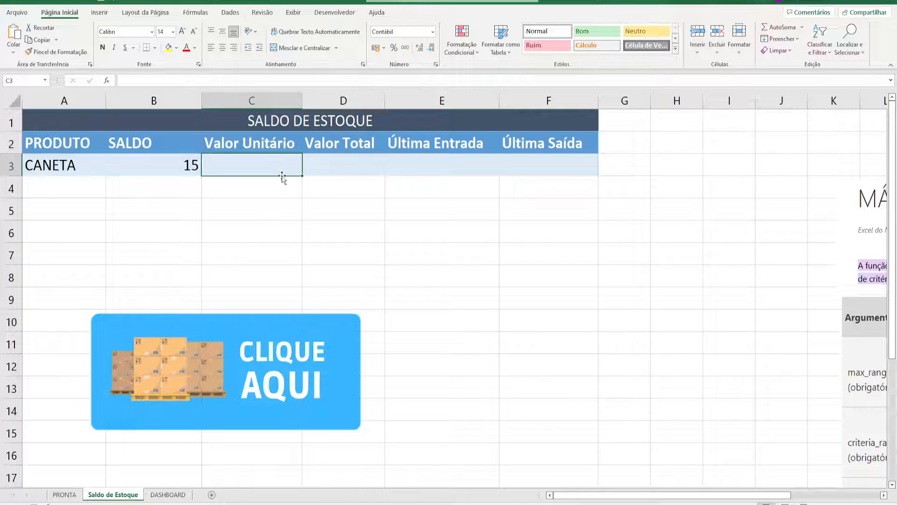
{"action": "left_click", "coordinate": [306, 164]}
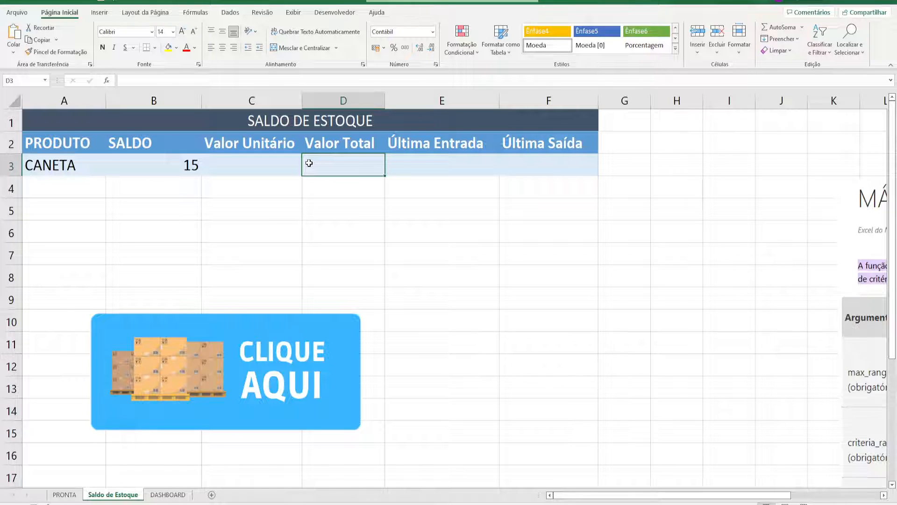
{"action": "key", "text": "Print"}
{"action": "left_click_drag", "start_coordinate": [99, 125], "coordinate": [233, 206]}
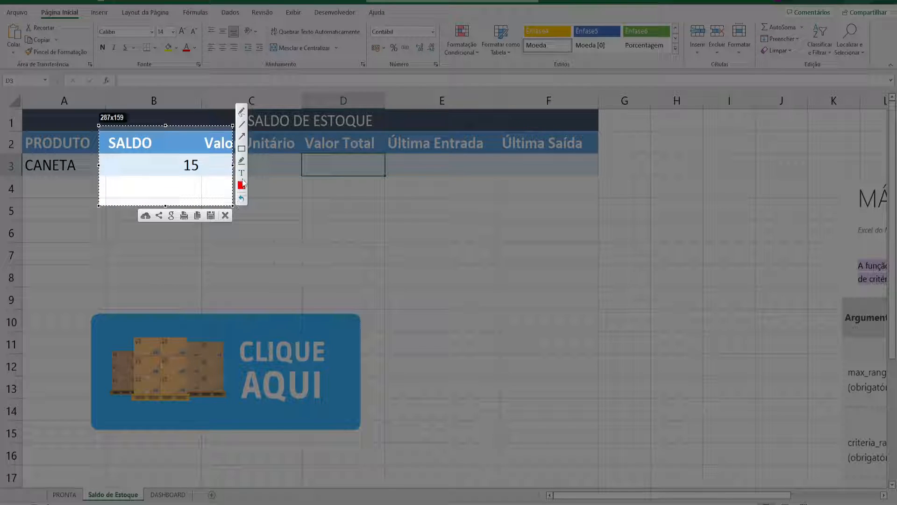
{"action": "key", "text": "Escape"}
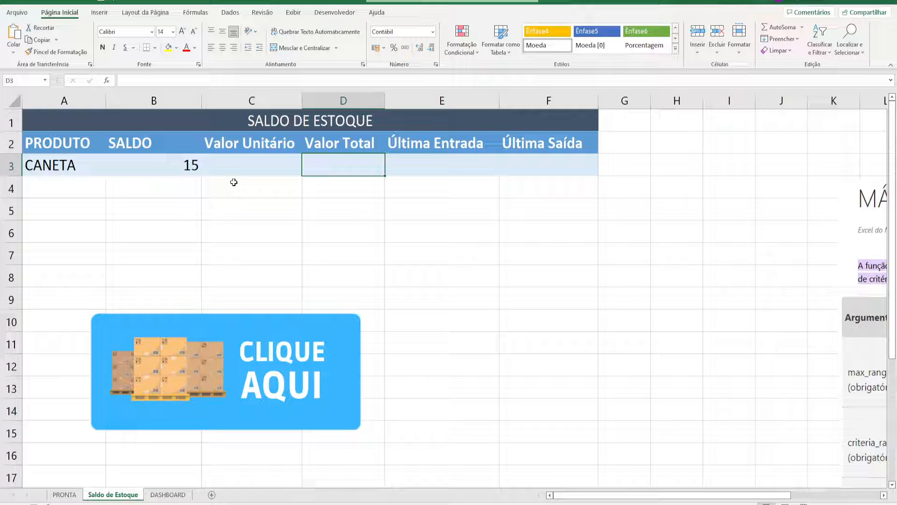
- Start a SOMASE formula in Valor Total cell D3 with PRONTA!B:B as intervalo and product cell 'Saldo de Estoque'!A3 as critérios
{"action": "type", "text": "="}
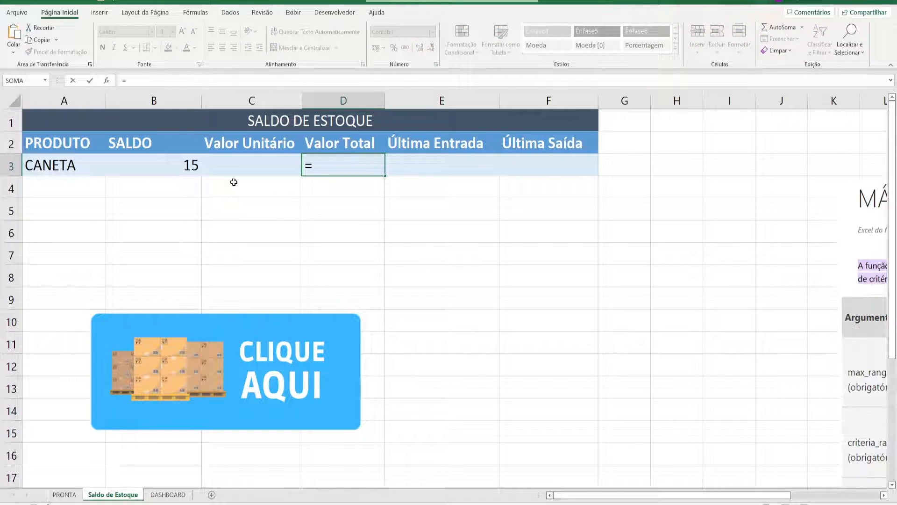
{"action": "type", "text": "SOMASE("}
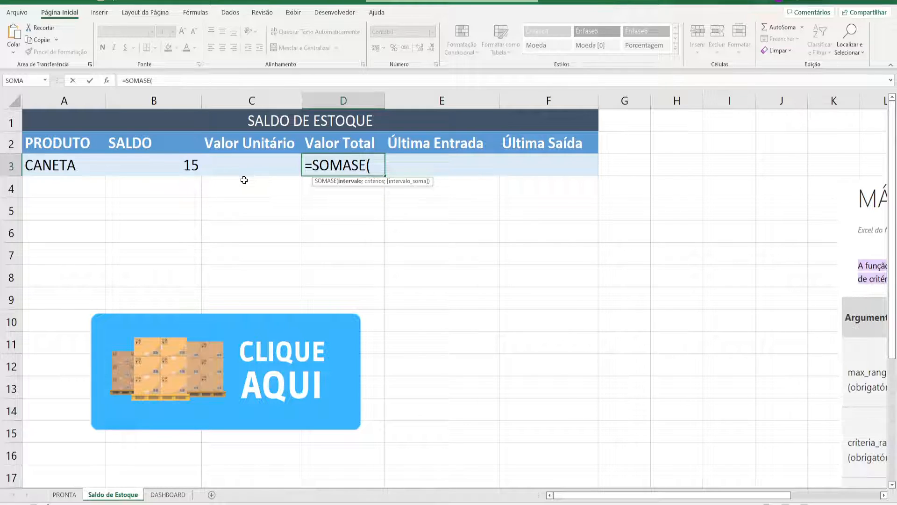
{"action": "left_click", "coordinate": [67, 495]}
{"action": "left_click", "coordinate": [148, 98]}
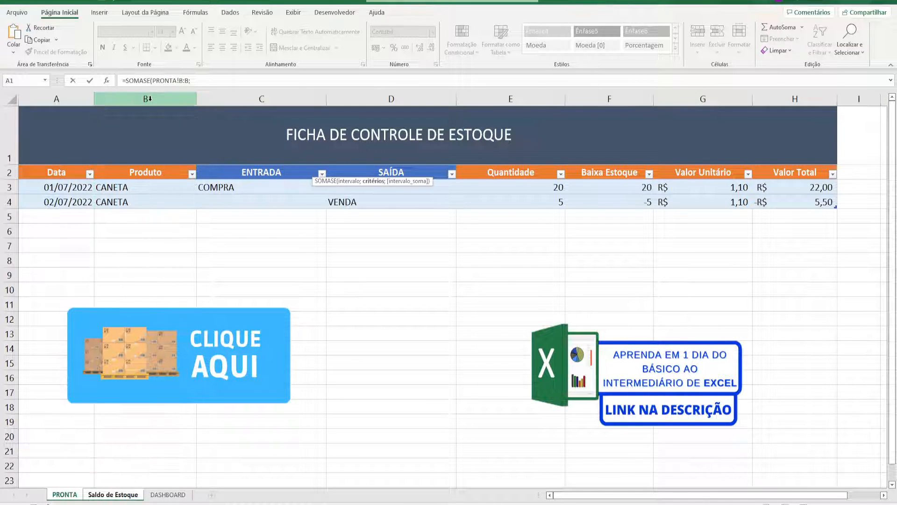
{"action": "type", "text": ";"}
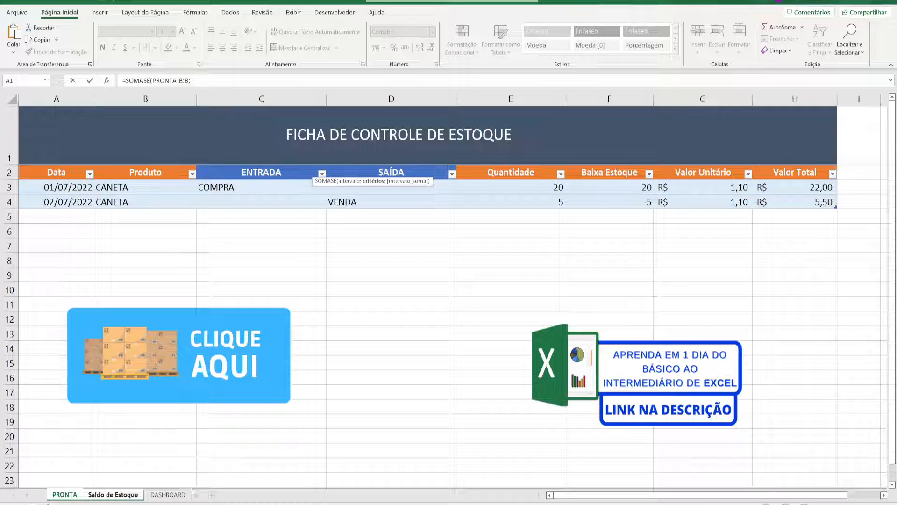
{"action": "left_click", "coordinate": [126, 495]}
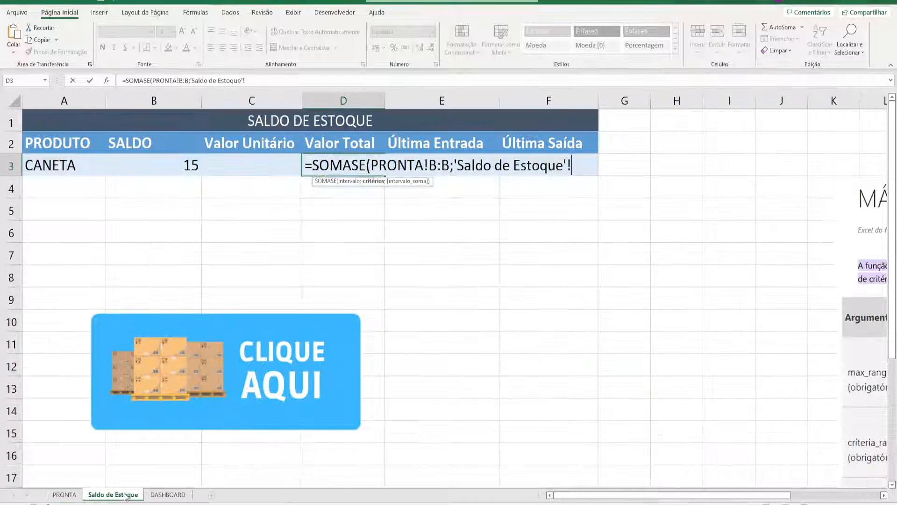
{"action": "left_click", "coordinate": [69, 165]}
{"action": "type", "text": ";"}
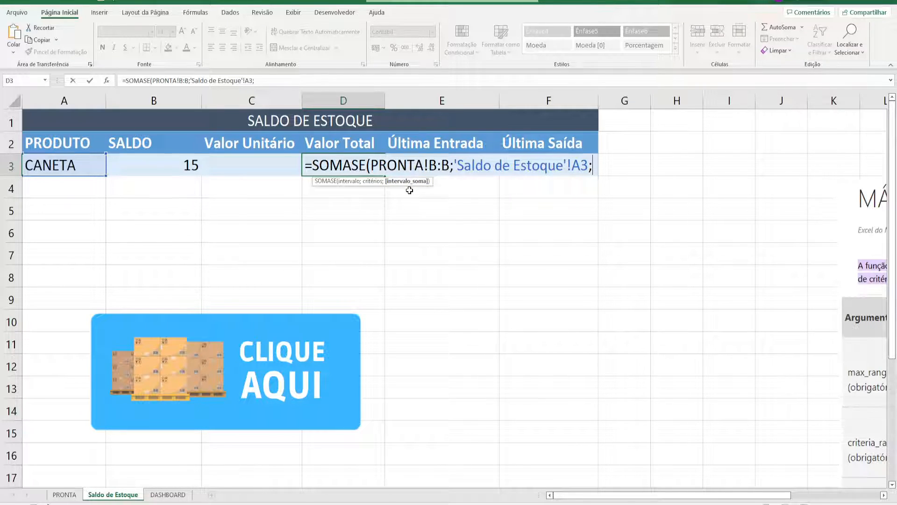
- Use the Valor Total column PRONTA!H:H as the intervalo_soma and complete the formula in D3
{"action": "left_click", "coordinate": [66, 494]}
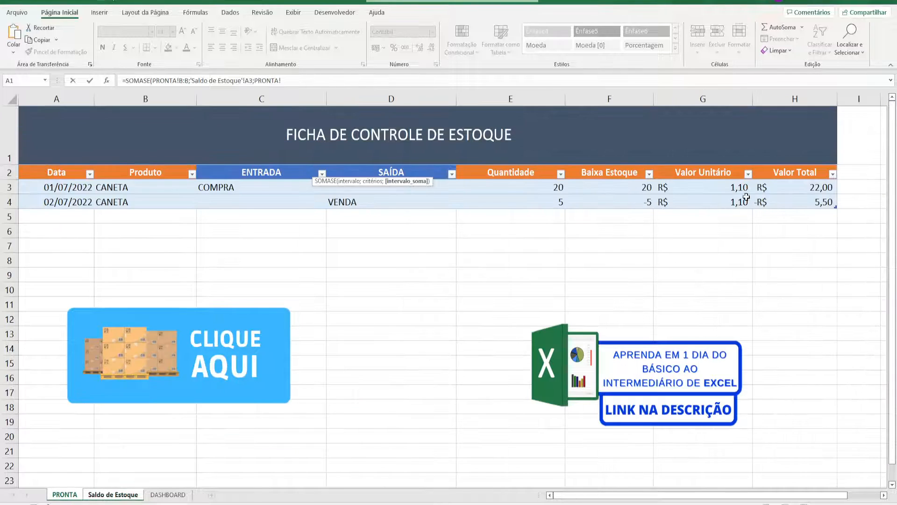
{"action": "left_click", "coordinate": [789, 100]}
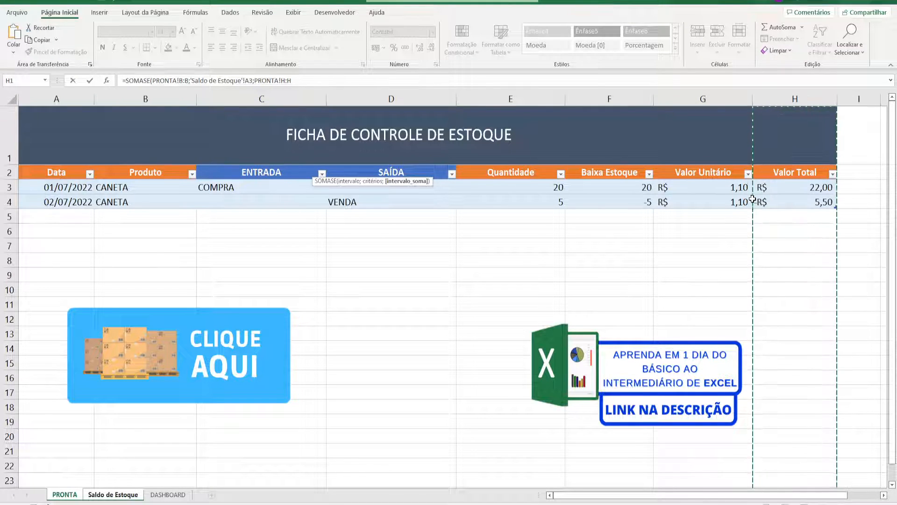
{"action": "key", "text": "Return"}
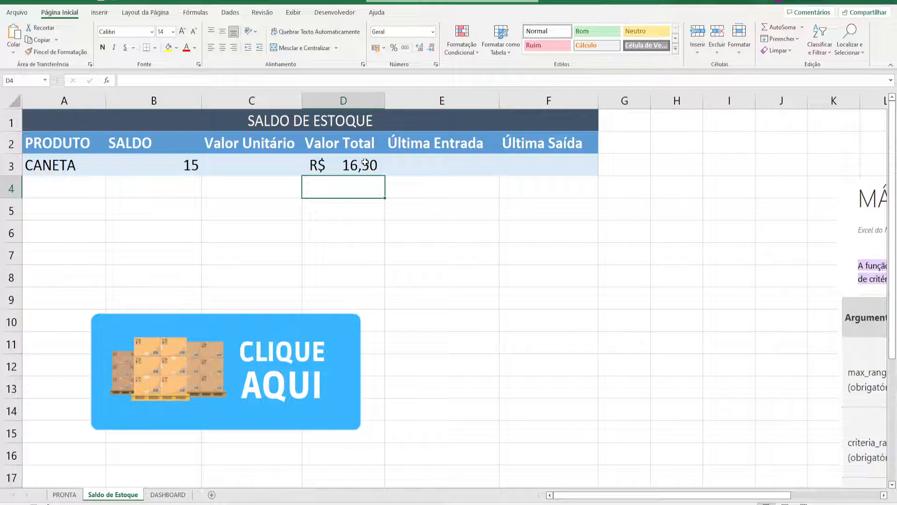
- Calculate the Valor Unitário in cell C3 by dividing the total value by the balance with =D3/B3
{"action": "left_click", "coordinate": [256, 159]}
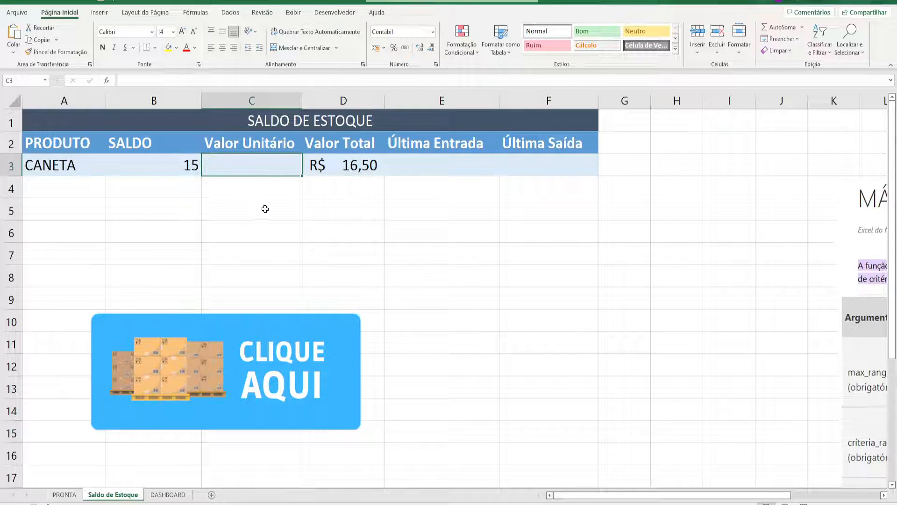
{"action": "type", "text": "="}
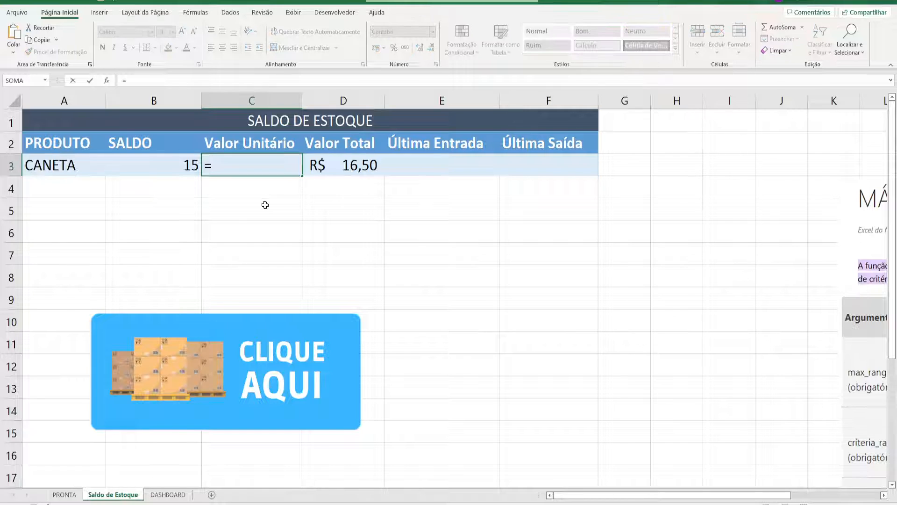
{"action": "key", "text": "Right"}
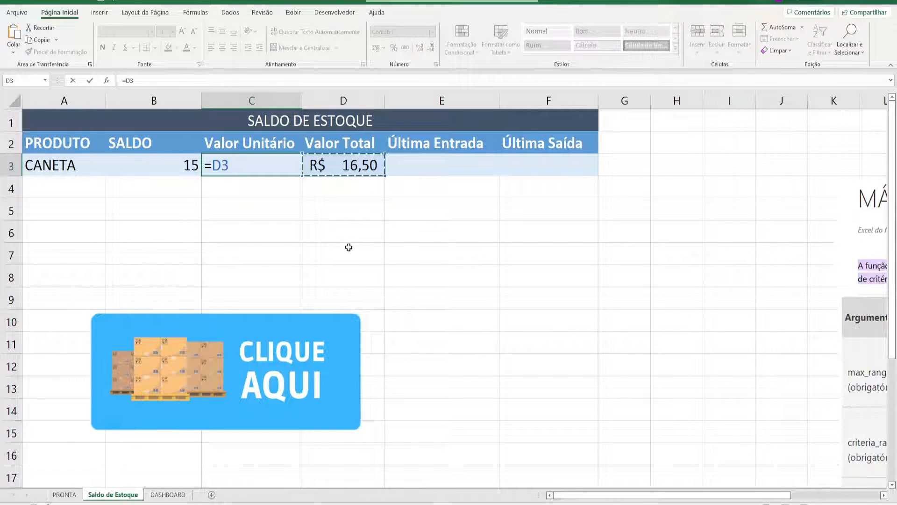
{"action": "type", "text": "/"}
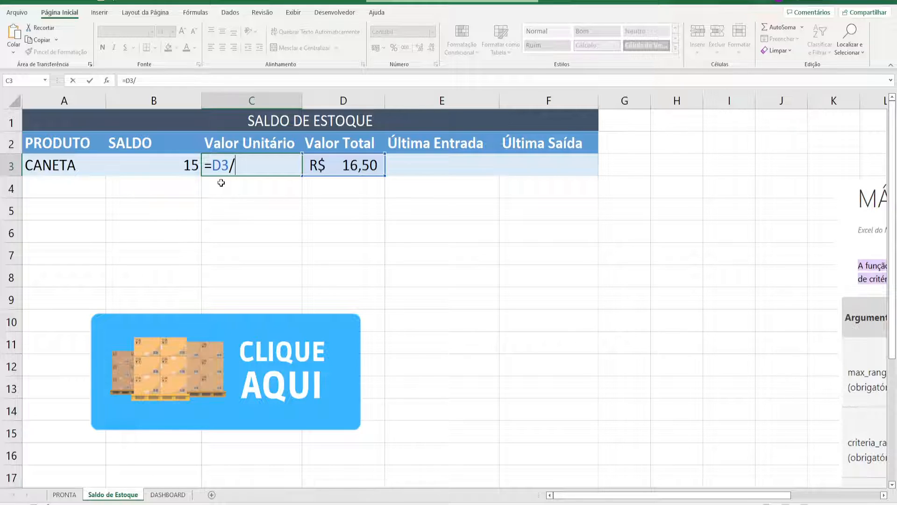
{"action": "left_click", "coordinate": [188, 171]}
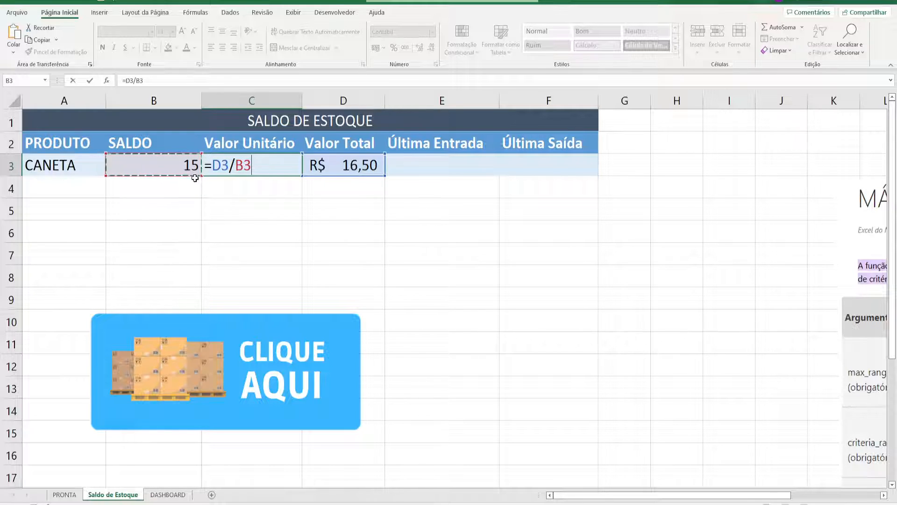
{"action": "key", "text": "Return"}
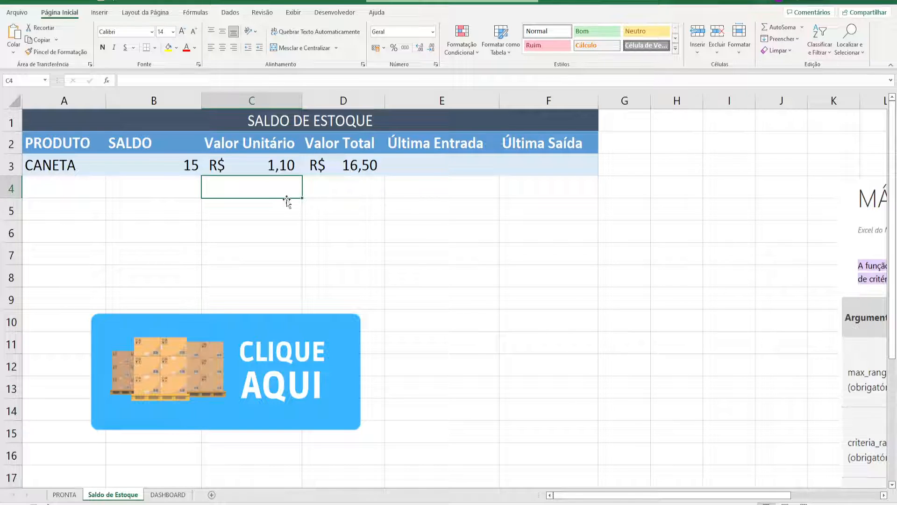
- Start a MÁXIMOSES formula in the Última Entrada cell E3 of the CANETA row
{"action": "left_click", "coordinate": [433, 166]}
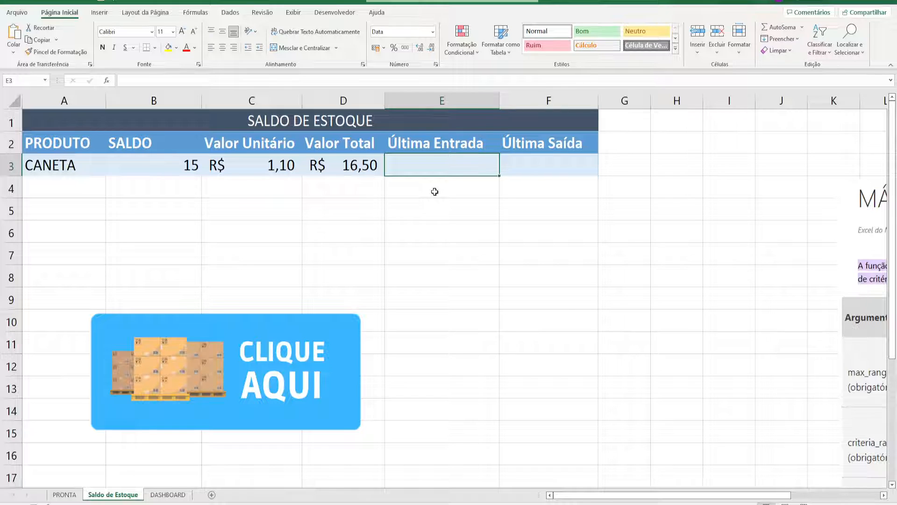
{"action": "key", "text": "Right"}
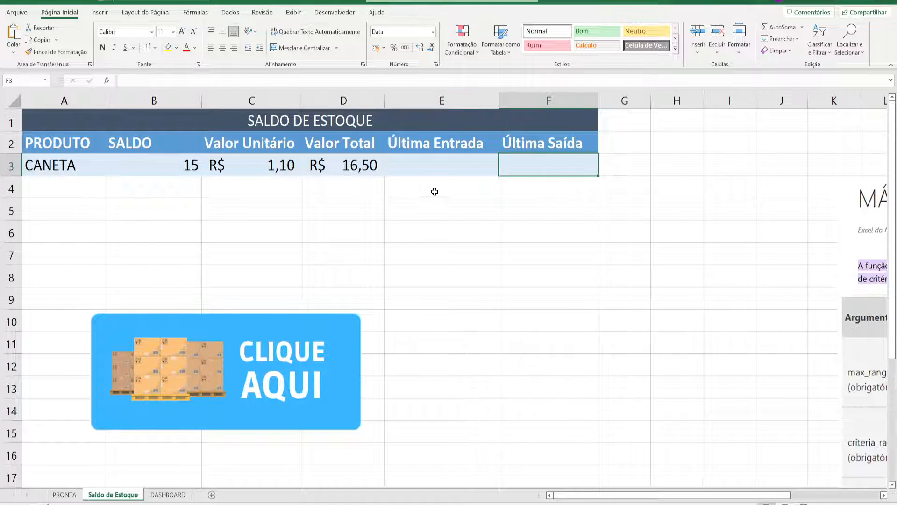
{"action": "left_click_drag", "start_coordinate": [633, 495], "coordinate": [719, 501]}
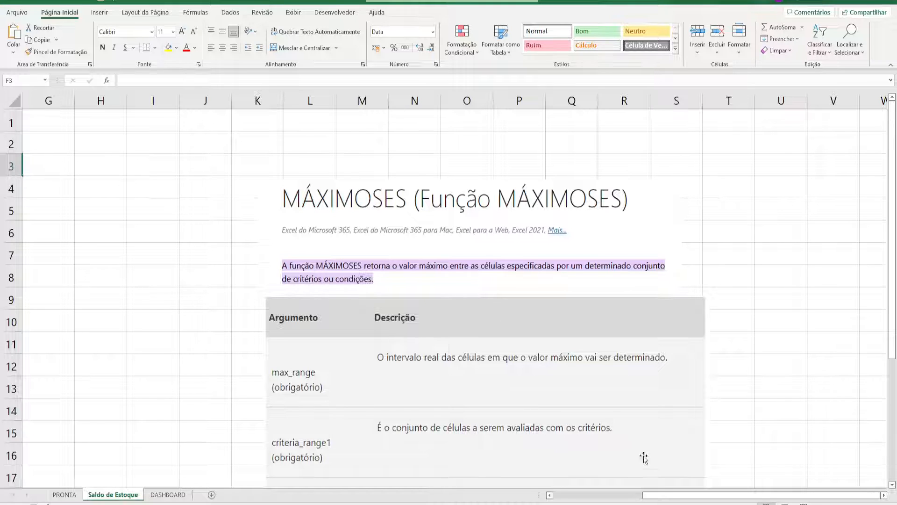
{"action": "left_click_drag", "start_coordinate": [653, 496], "coordinate": [560, 494]}
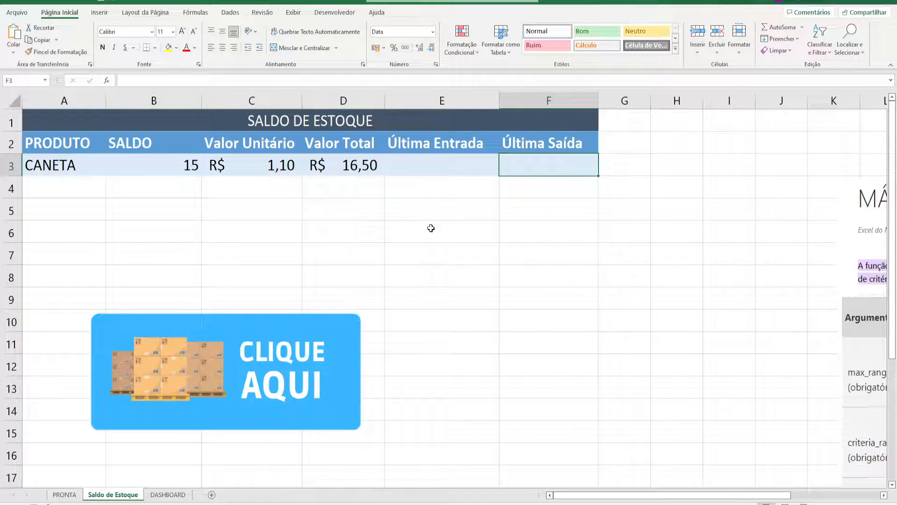
{"action": "left_click", "coordinate": [441, 162]}
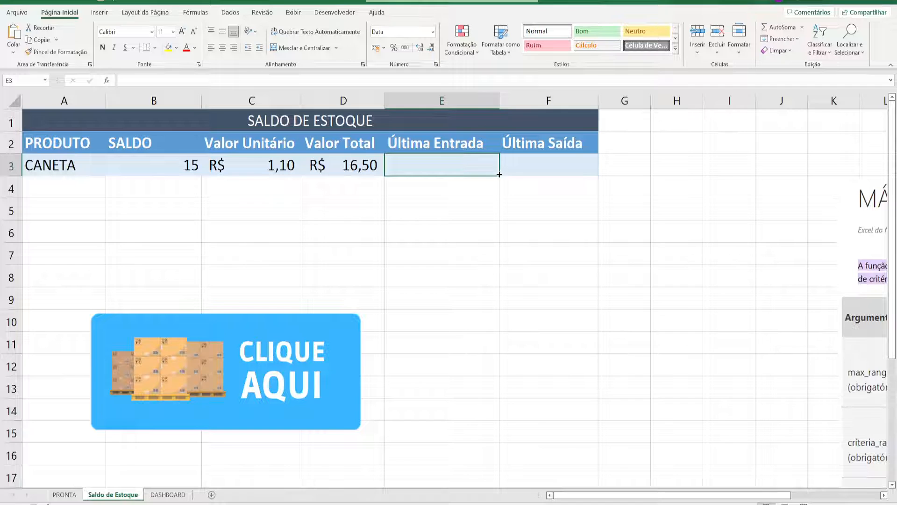
{"action": "mouse_move", "coordinate": [628, 498]}
{"action": "left_mouse_down"}
{"action": "mouse_move", "coordinate": [708, 499]}
{"action": "mouse_move", "coordinate": [624, 498]}
{"action": "left_mouse_up"}
{"action": "type", "text": "=MÁ"}
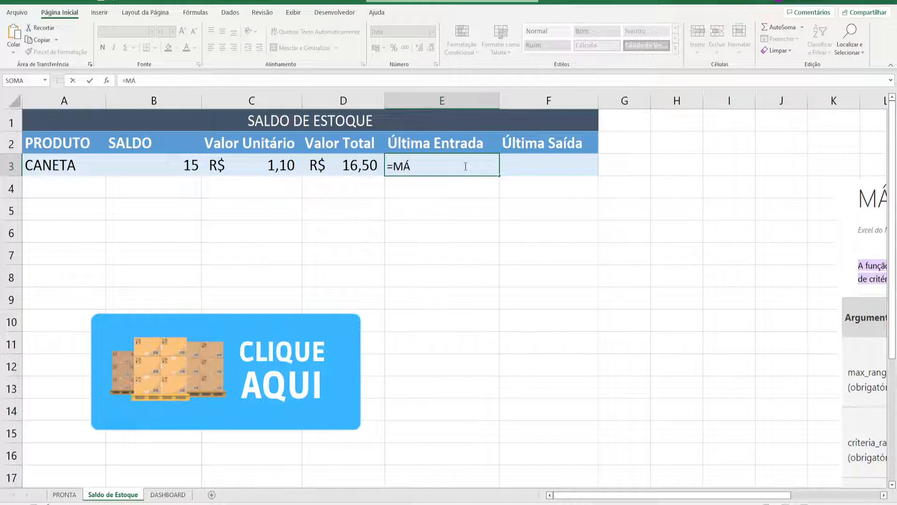
{"action": "type", "text": "XIMO"}
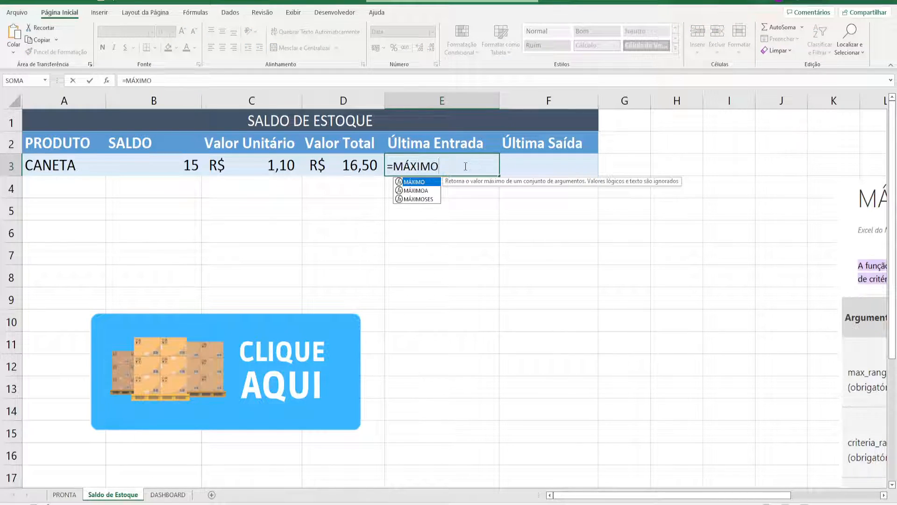
{"action": "type", "text": "SES("}
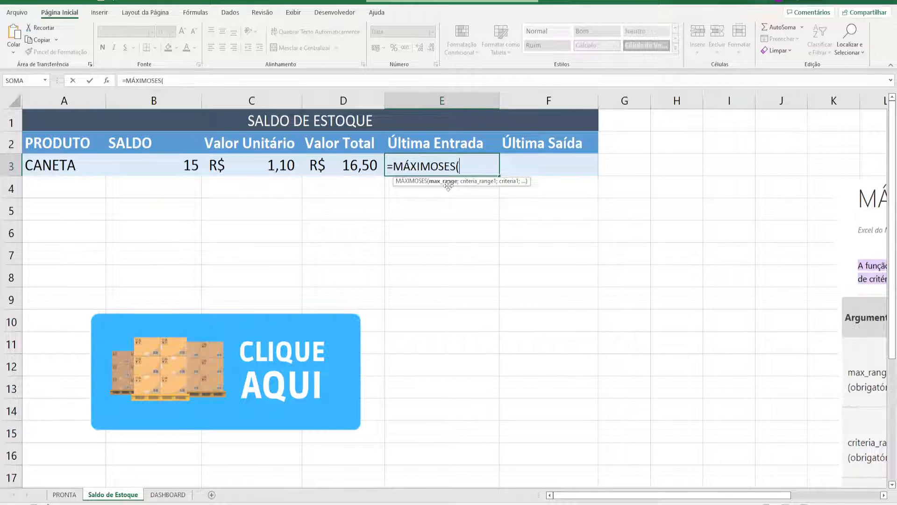
- Check the max_range description in the MÁXIMOSES reference and use the Data column PRONTA!A:A for that argument
{"action": "left_click_drag", "start_coordinate": [624, 496], "coordinate": [699, 497]}
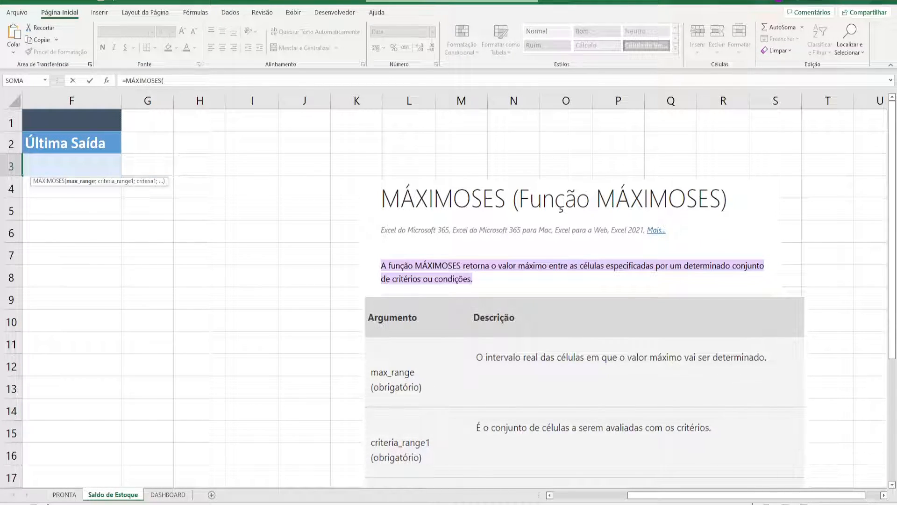
{"action": "left_click_drag", "start_coordinate": [727, 496], "coordinate": [652, 496]}
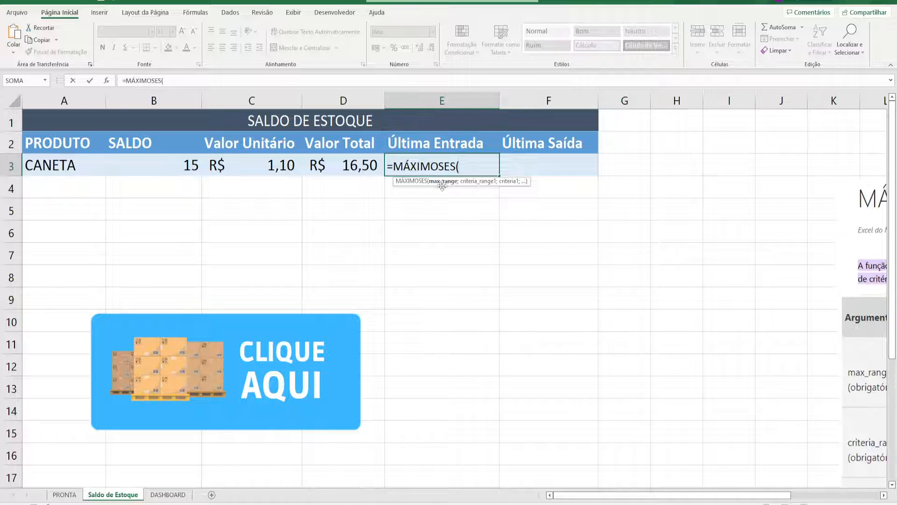
{"action": "left_click", "coordinate": [64, 494]}
{"action": "left_click", "coordinate": [53, 97]}
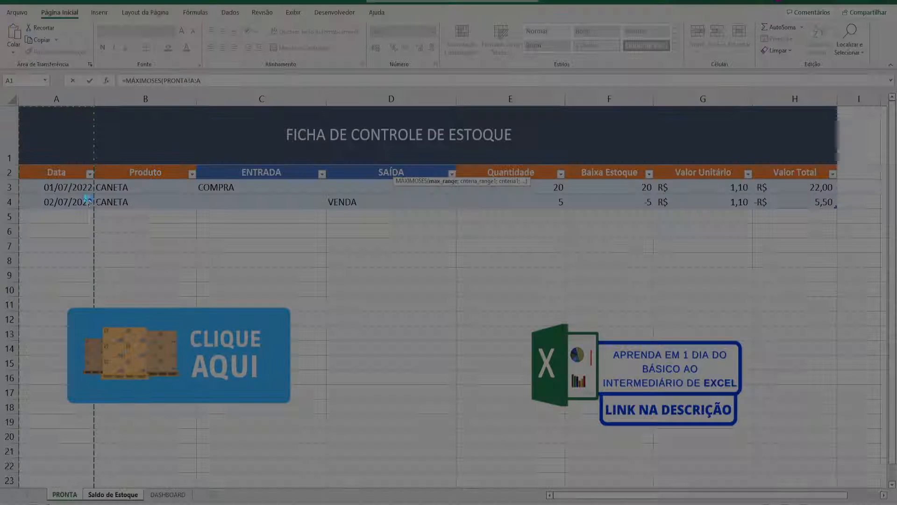
{"action": "left_click_drag", "start_coordinate": [7, 163], "coordinate": [117, 253]}
{"action": "left_click", "coordinate": [126, 183]}
{"action": "left_click_drag", "start_coordinate": [172, 147], "coordinate": [103, 192]}
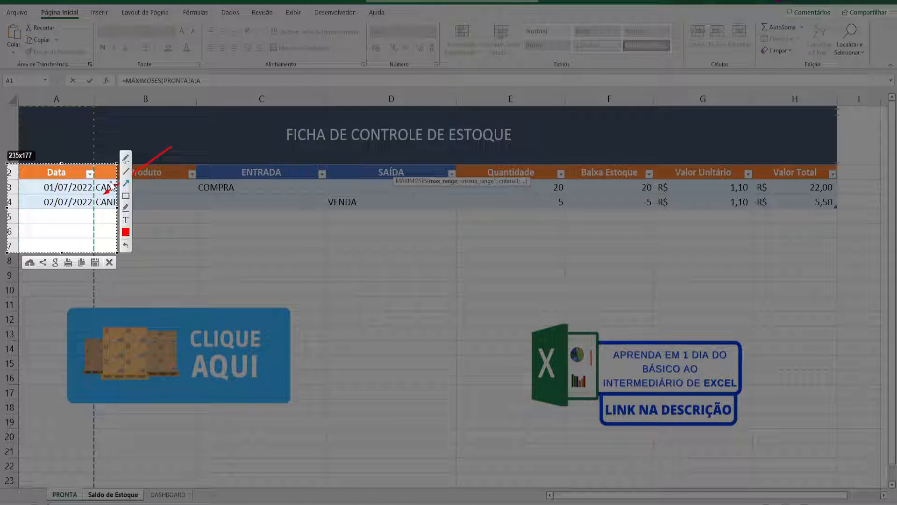
{"action": "key", "text": "Escape"}
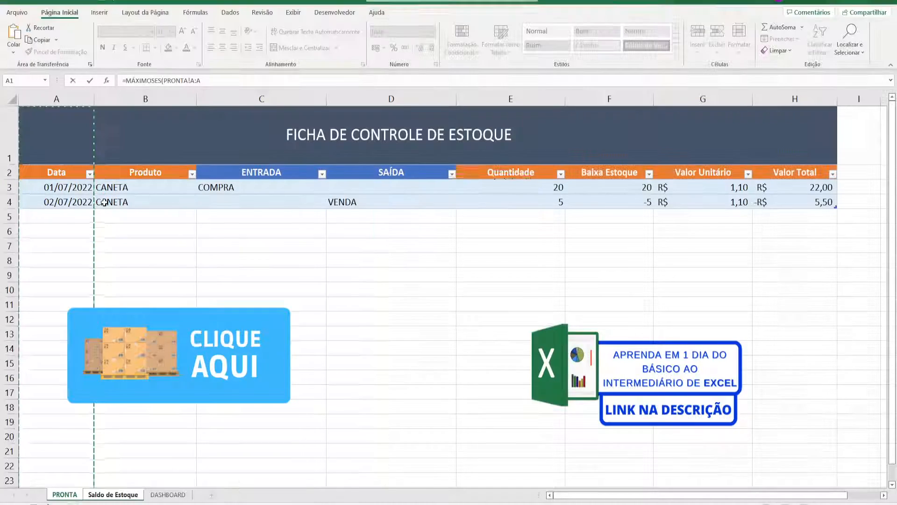
- Advance the MÁXIMOSES formula to criteria_range1 and read the argument descriptions in the reference table on Saldo de Estoque
{"action": "left_click", "coordinate": [222, 84]}
{"action": "type", "text": ";"}
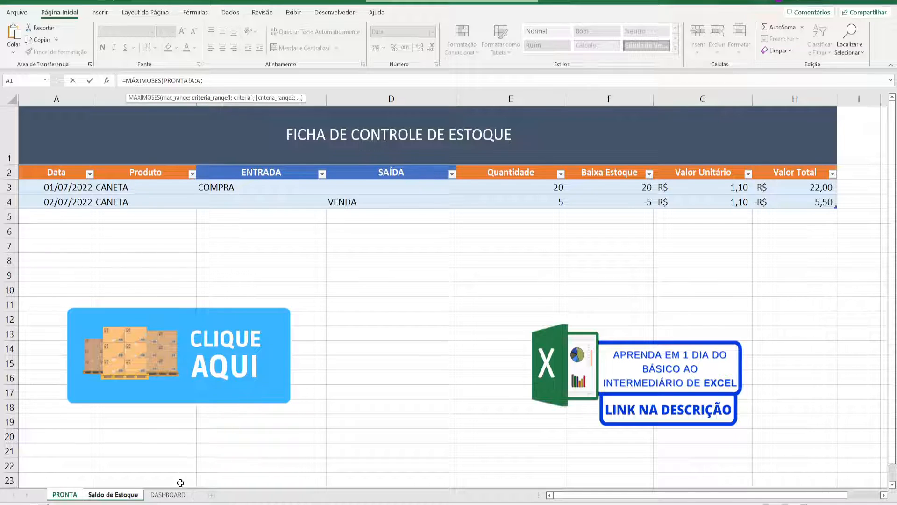
{"action": "left_click", "coordinate": [167, 494]}
{"action": "left_click", "coordinate": [113, 497]}
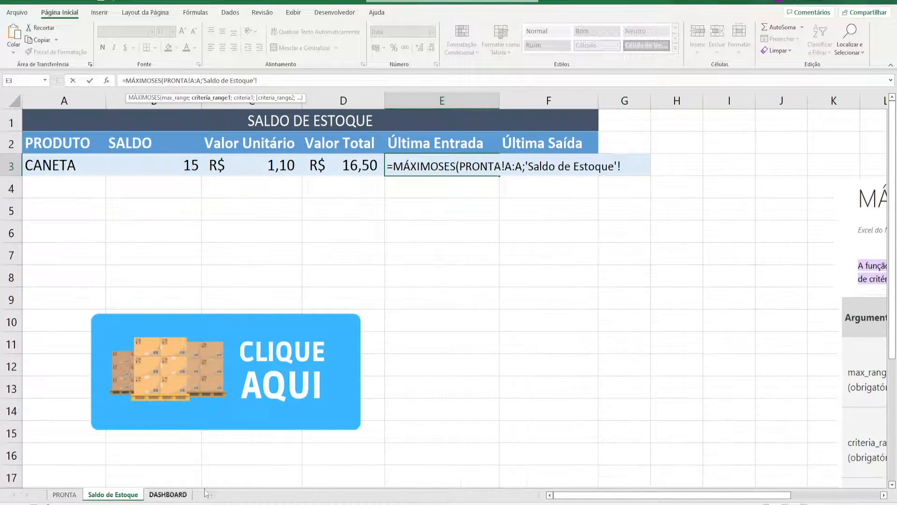
{"action": "left_click_drag", "start_coordinate": [684, 495], "coordinate": [781, 496]}
{"action": "scroll", "coordinate": [550, 421], "scroll_direction": "down", "scroll_amount": 2}
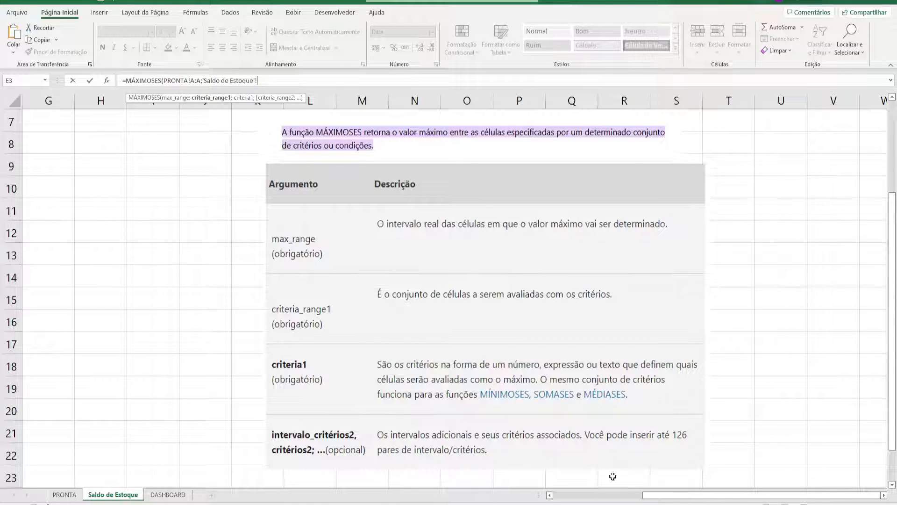
{"action": "scroll", "coordinate": [627, 481], "scroll_direction": "left", "scroll_amount": 3}
{"action": "scroll", "coordinate": [623, 443], "scroll_direction": "up", "scroll_amount": 2}
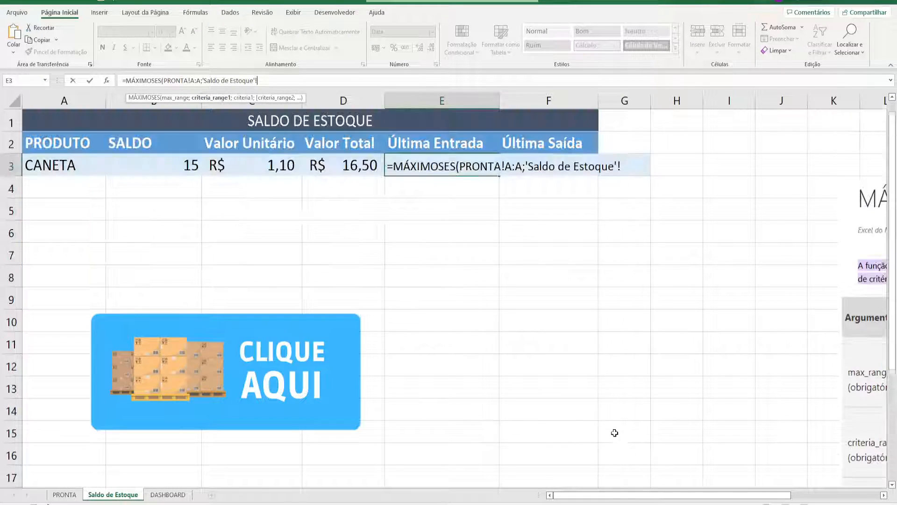
- Remove the stray sheet reference from the MÁXIMOSES formula and use the Produto column PRONTA!B:B as criteria_range1
{"action": "left_click", "coordinate": [64, 494]}
{"action": "key", "text": "BackSpace"}
{"action": "key", "text": "BackSpace"}
{"action": "key", "text": "BackSpace"}
{"action": "key", "text": "BackSpace"}
{"action": "key", "text": "BackSpace"}
{"action": "key", "text": "BackSpace"}
{"action": "key", "text": "BackSpace"}
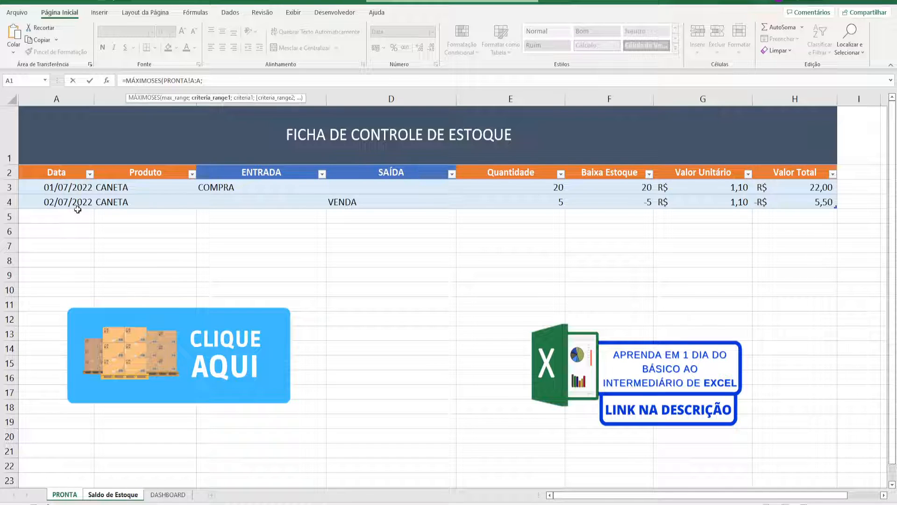
{"action": "left_click", "coordinate": [141, 99]}
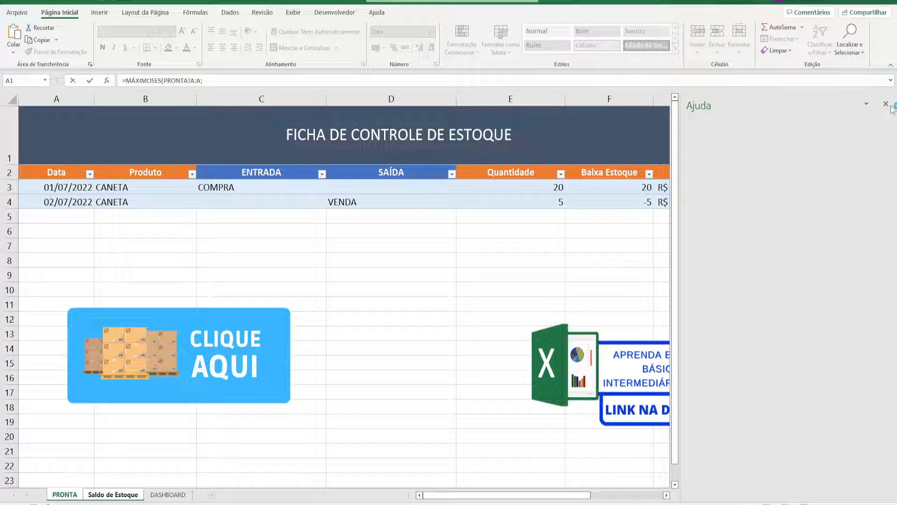
{"action": "left_click", "coordinate": [116, 93]}
{"action": "left_click_drag", "start_coordinate": [236, 99], "coordinate": [269, 18]}
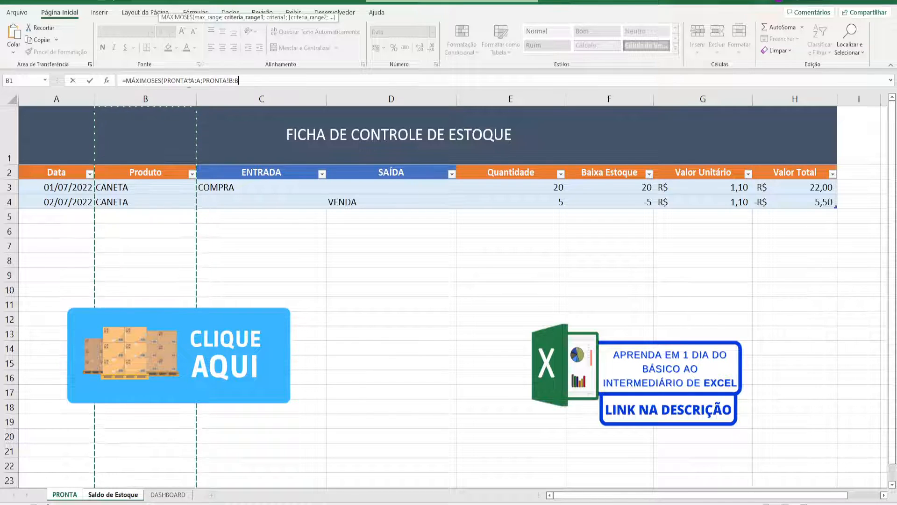
- Use the CANETA cell A3 on Saldo de Estoque as criteria1 of the Última Entrada MÁXIMOSES formula
{"action": "type", "text": ";"}
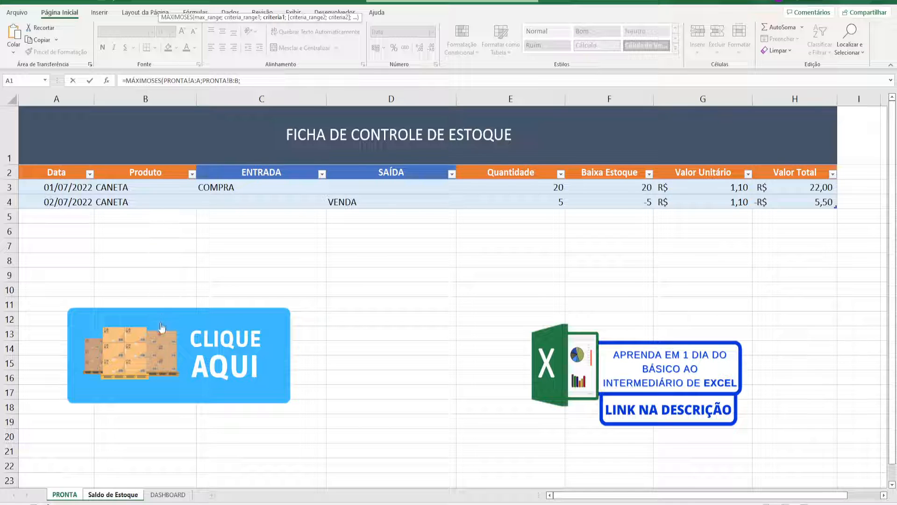
{"action": "left_click", "coordinate": [113, 496]}
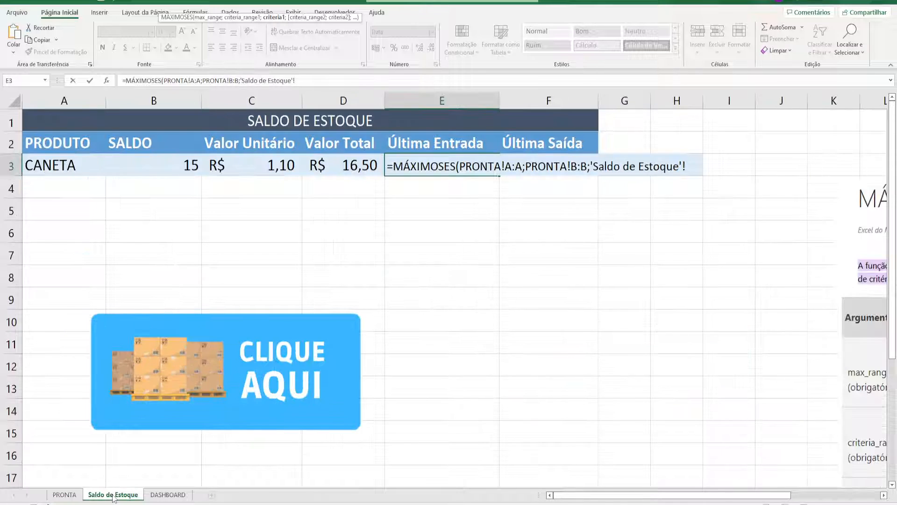
{"action": "left_click", "coordinate": [71, 167]}
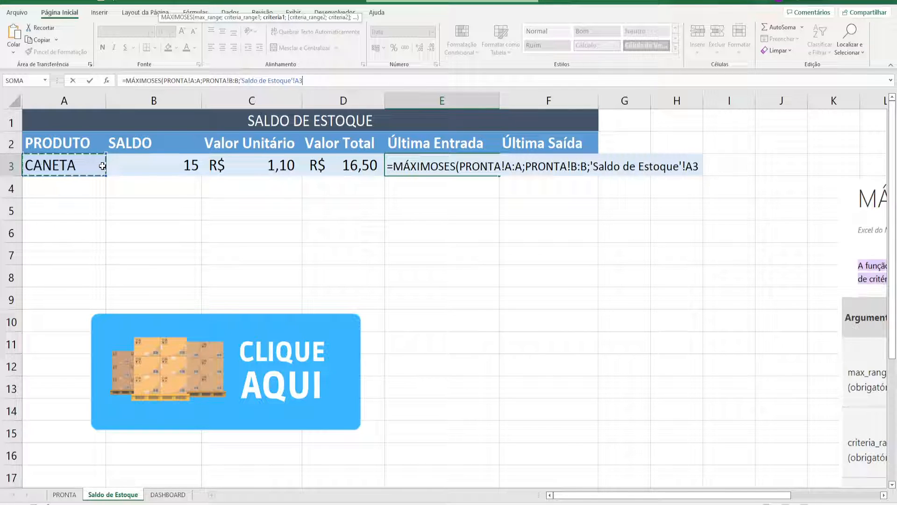
{"action": "type", "text": ";"}
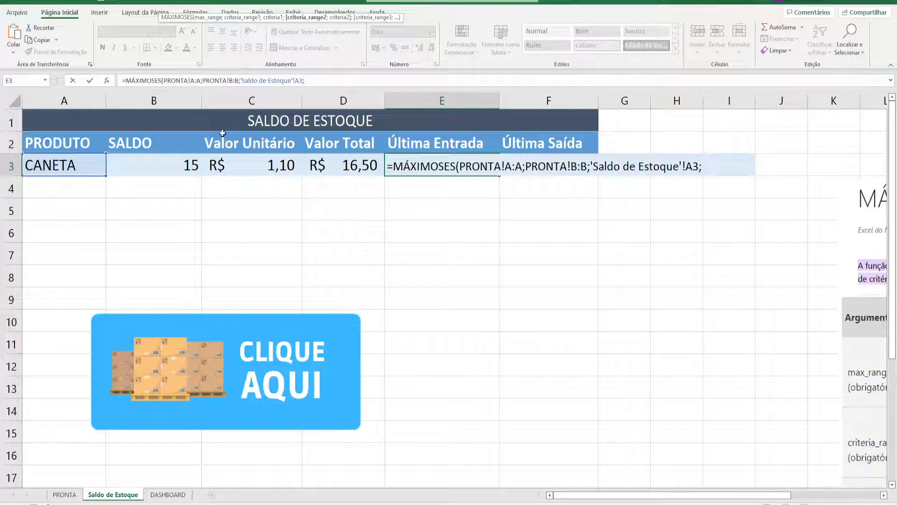
- Finish the Última Entrada formula with the ENTRADA column PRONTA!C:C as criteria_range2 and "<>"&"" as criteria2
{"action": "left_click_drag", "start_coordinate": [286, 20], "coordinate": [302, 131]}
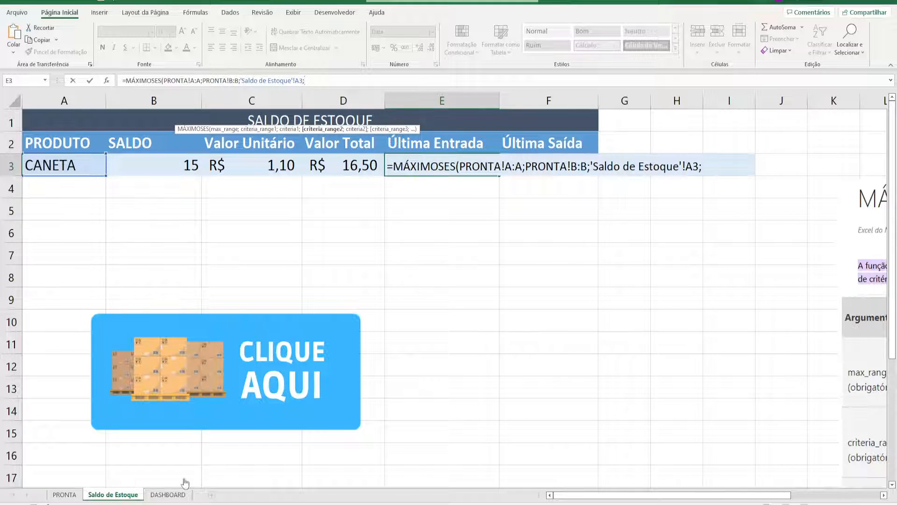
{"action": "left_click", "coordinate": [66, 494]}
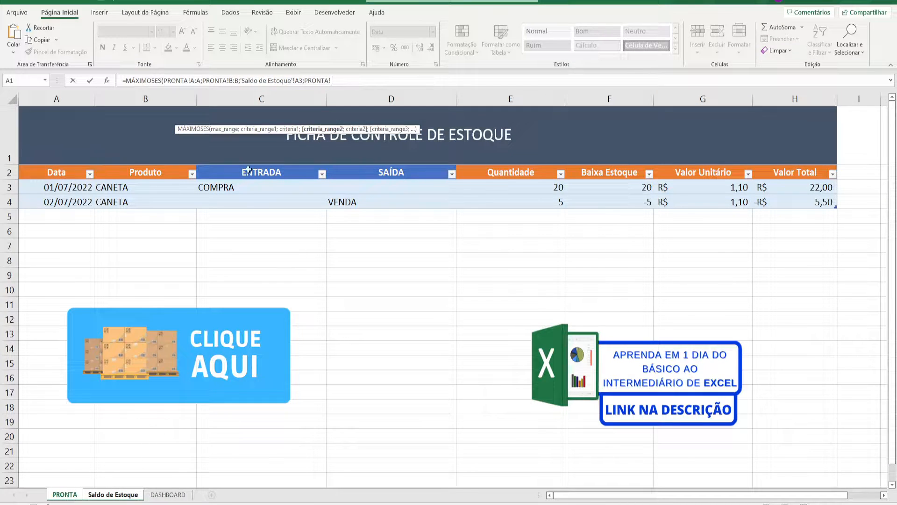
{"action": "left_click", "coordinate": [268, 98]}
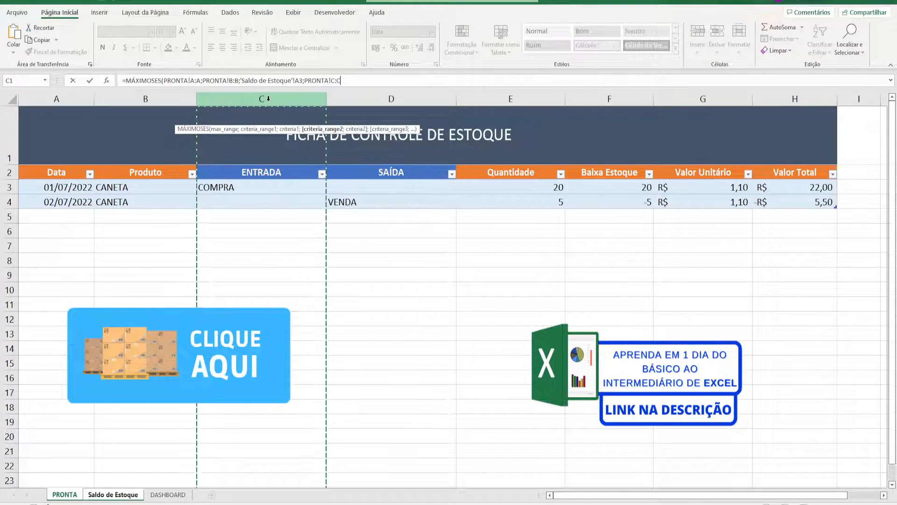
{"action": "type", "text": ";\"<>\"&\""}
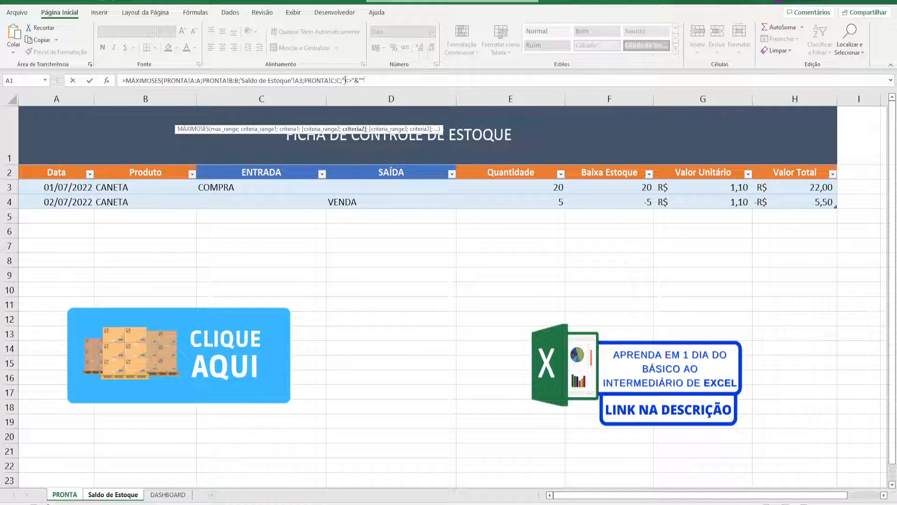
{"action": "left_click_drag", "start_coordinate": [347, 80], "coordinate": [353, 81]}
{"action": "left_click", "coordinate": [372, 81]}
{"action": "type", "text": ")"}
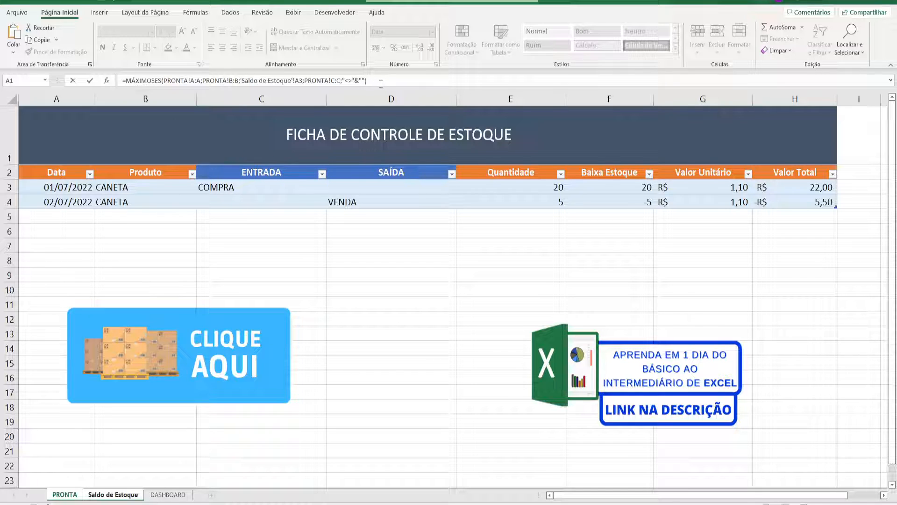
{"action": "key", "text": "Return"}
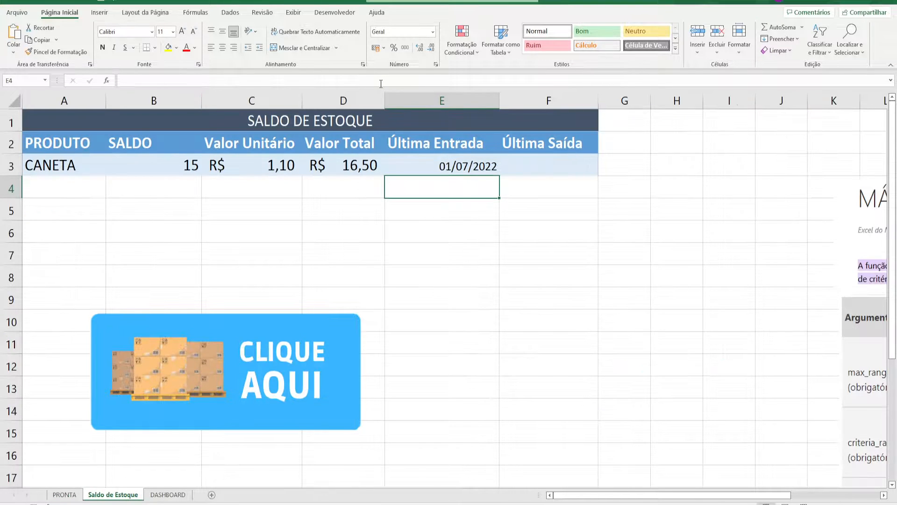
- Test the Última Entrada formula by changing the COMPRA row's Data on the PRONTA sheet to 02/07/2022
{"action": "left_click", "coordinate": [474, 165]}
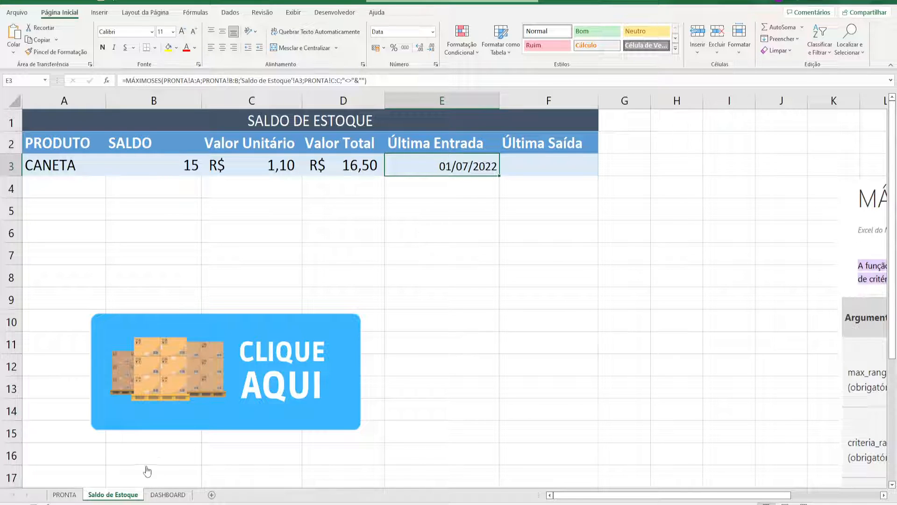
{"action": "left_click", "coordinate": [64, 494]}
{"action": "left_click", "coordinate": [8, 191]}
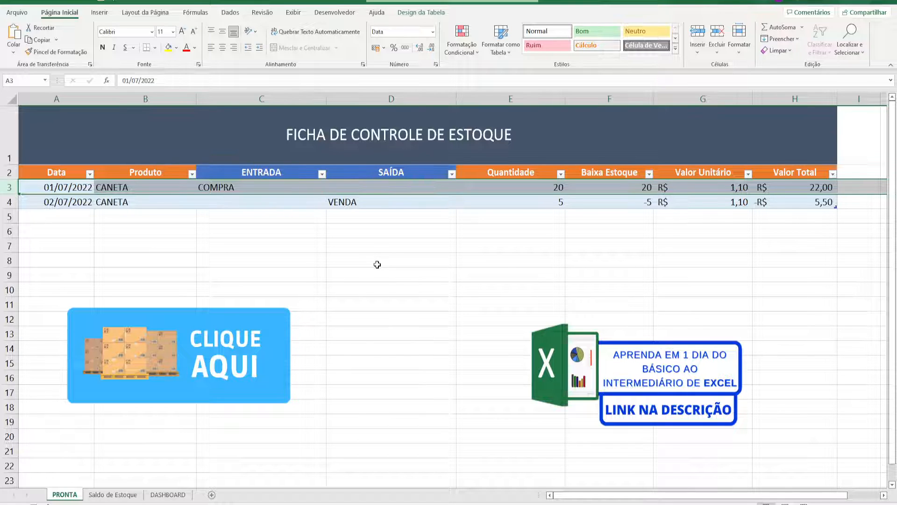
{"action": "left_click", "coordinate": [75, 185]}
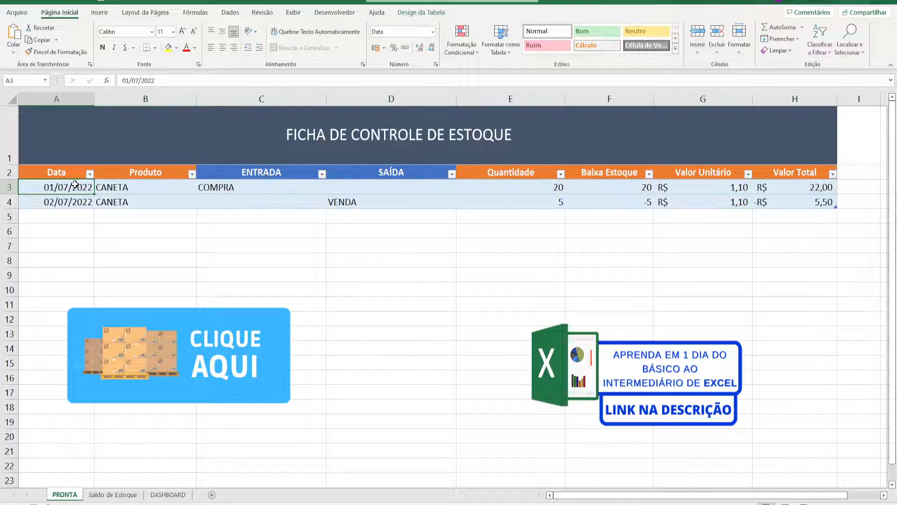
{"action": "type", "text": "02/072"}
{"action": "key", "text": "BackSpace"}
{"action": "type", "text": "/2022"}
{"action": "key", "text": "Return"}
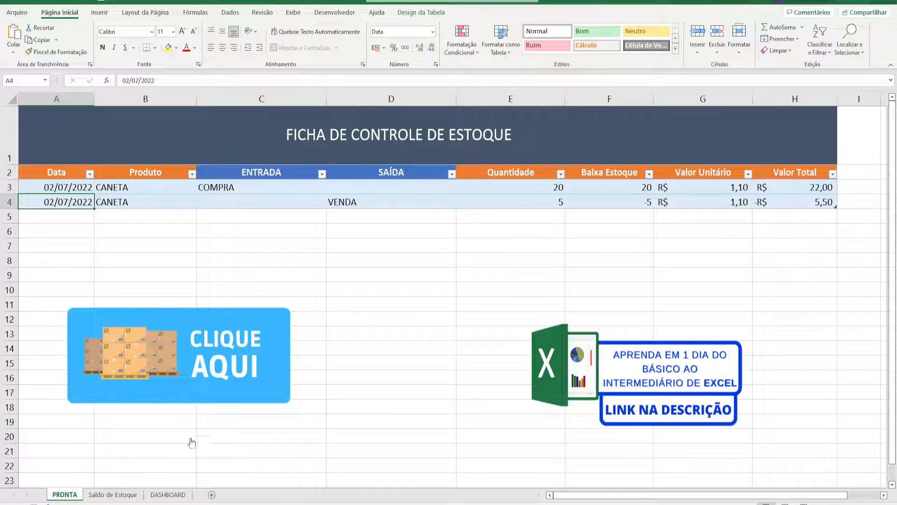
{"action": "left_click", "coordinate": [113, 495]}
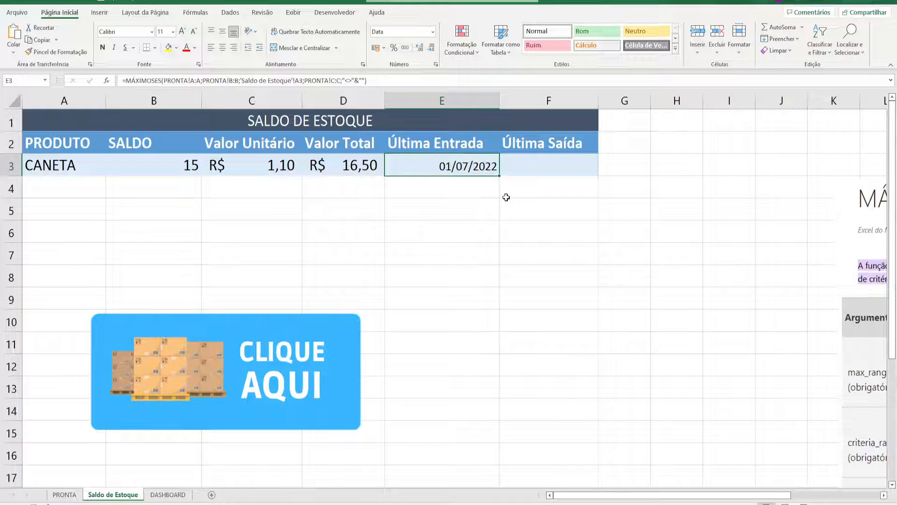
- Start a MÁXIMOSES formula in the Última Saída cell F3 with PRONTA!A:A as max_range and PRONTA!B:B as criteria_range1
{"action": "key", "text": "Right"}
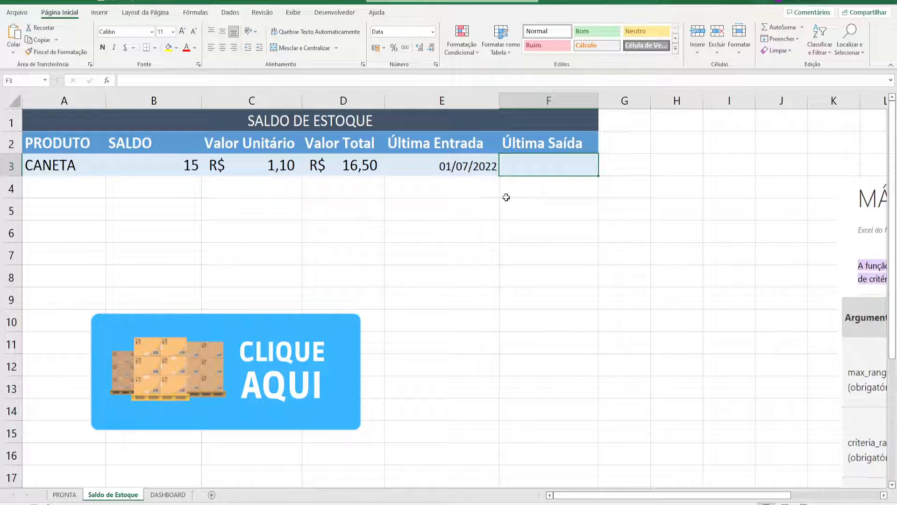
{"action": "type", "text": "="}
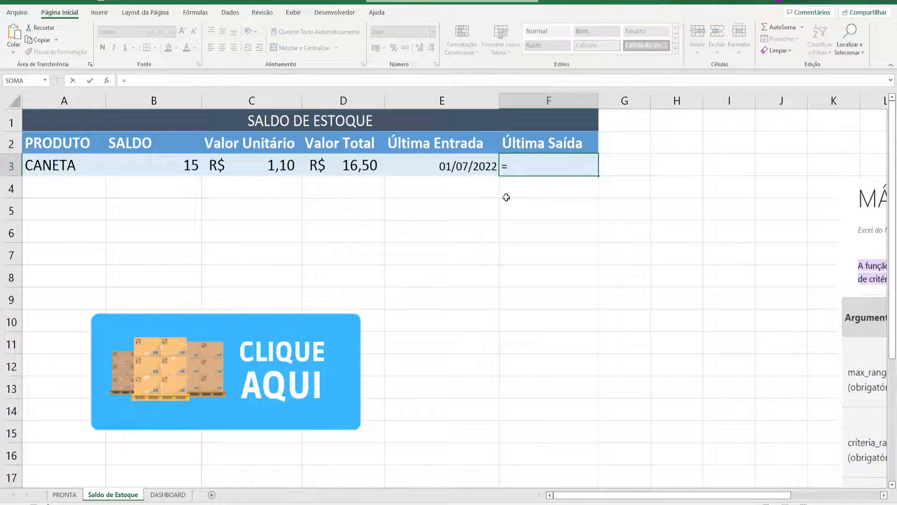
{"action": "type", "text": "MÁXIMOSES("}
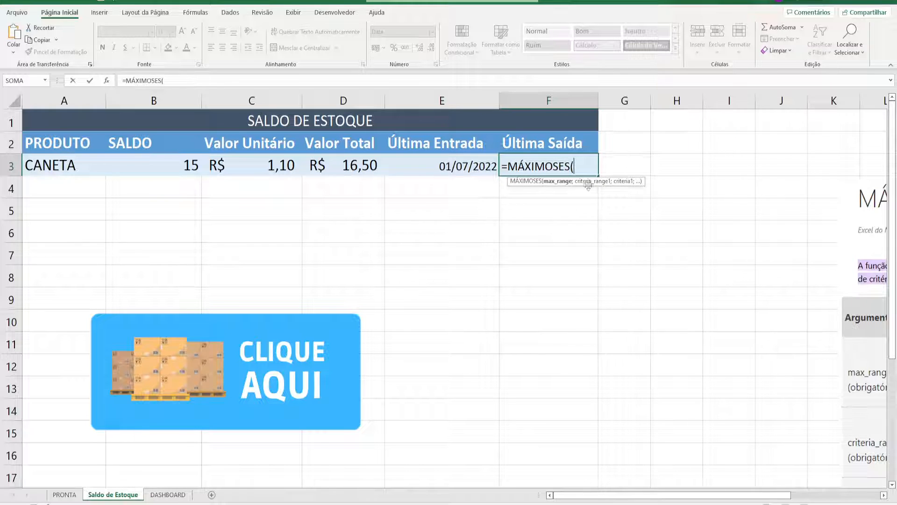
{"action": "left_click", "coordinate": [58, 494]}
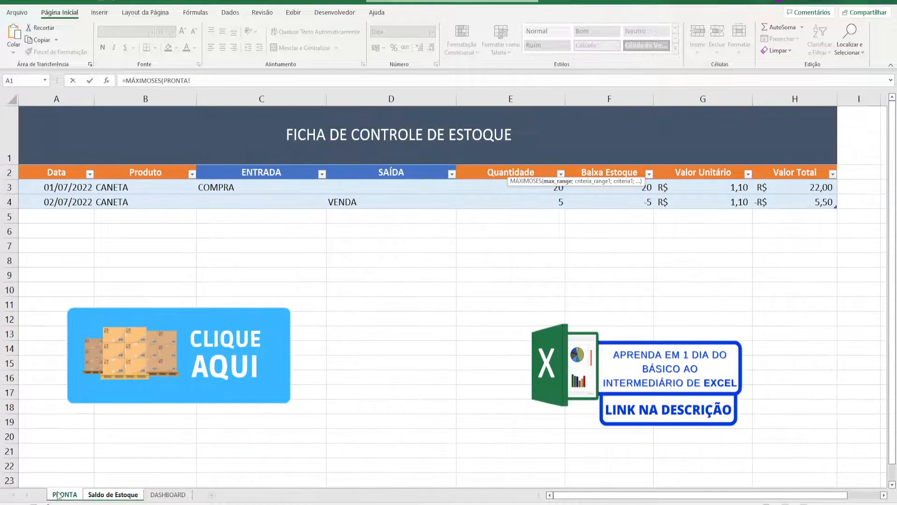
{"action": "left_click", "coordinate": [52, 96]}
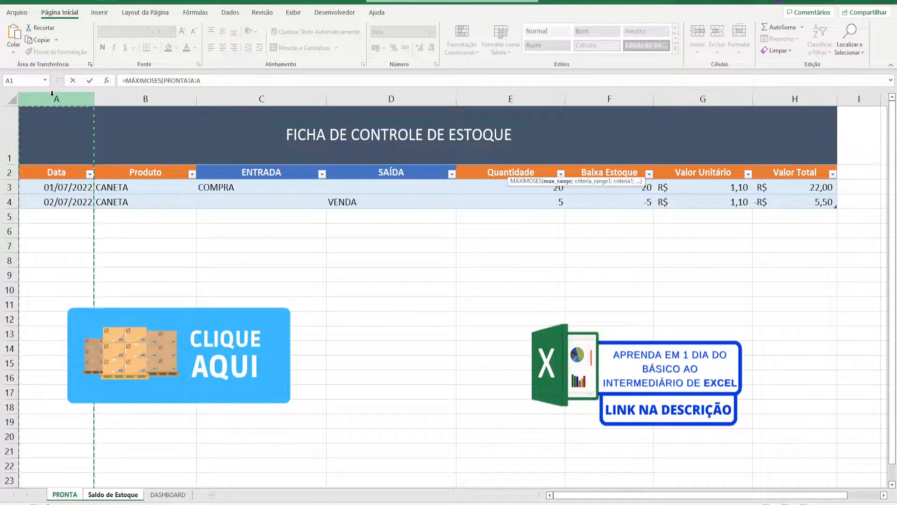
{"action": "type", "text": ";"}
{"action": "left_click", "coordinate": [157, 102]}
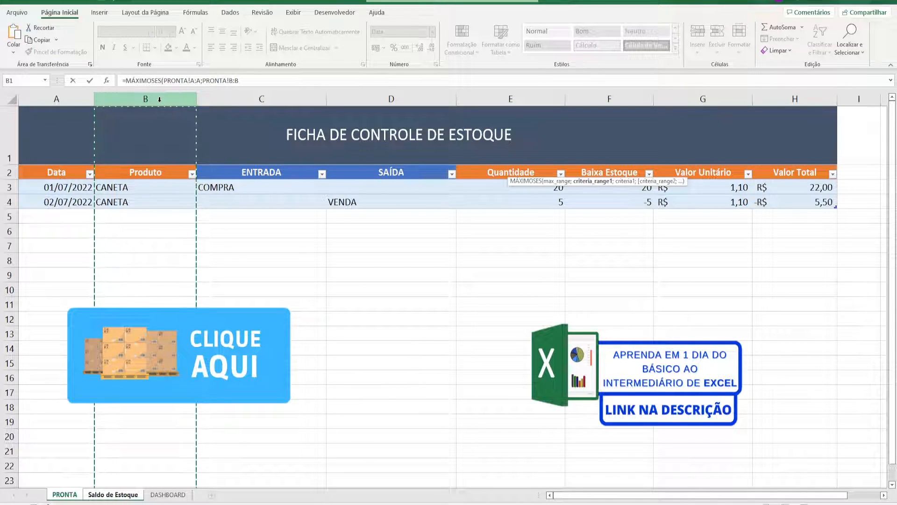
- Use the CANETA cell A3 on Saldo de Estoque as criteria1 of the Última Saída formula
{"action": "type", "text": ";"}
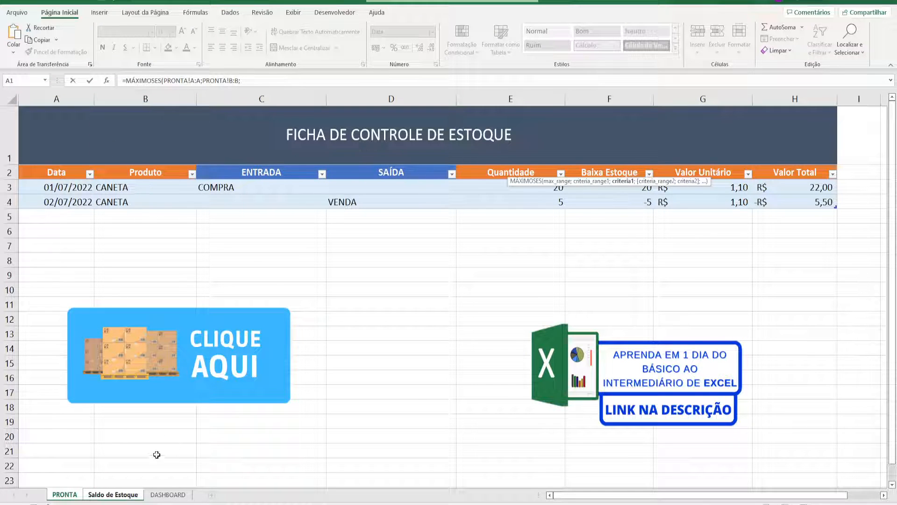
{"action": "left_click", "coordinate": [117, 497]}
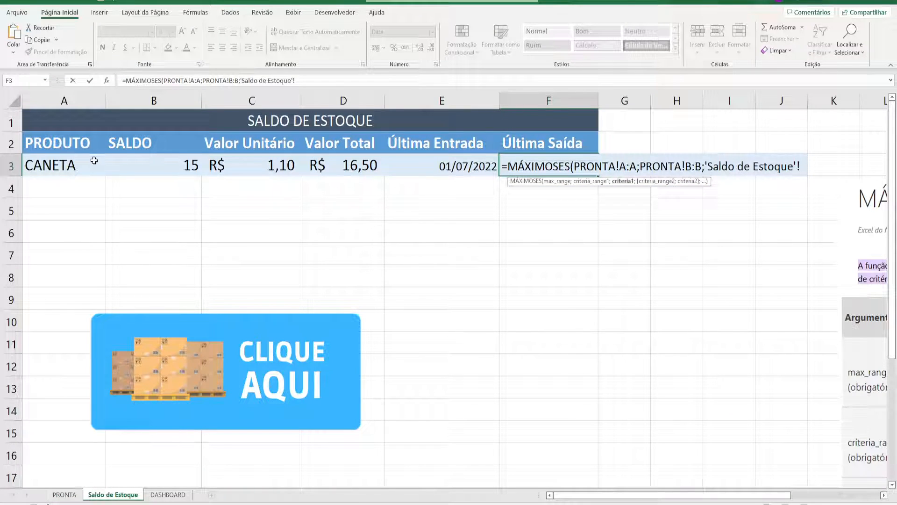
{"action": "left_click", "coordinate": [74, 166]}
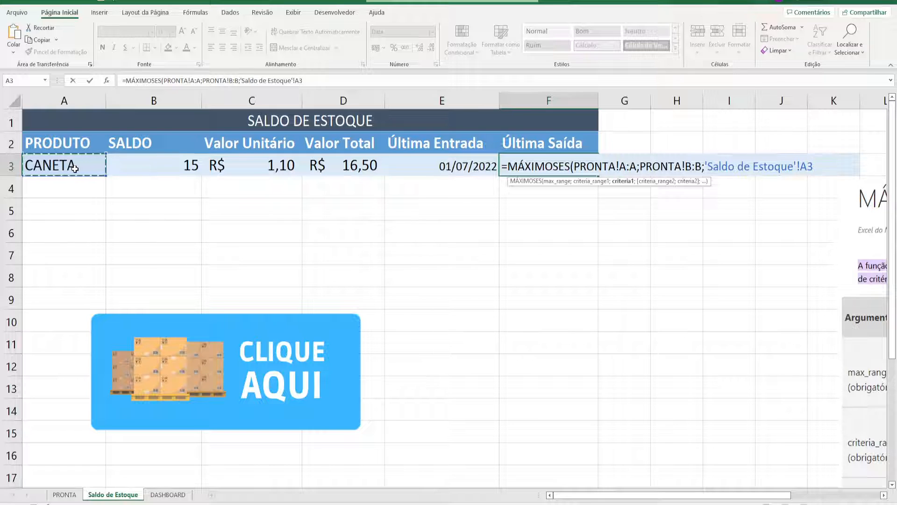
- Complete the Última Saída formula with the SAÍDA column PRONTA!D:D as criteria_range2 and "<>"&"" as criteria2
{"action": "type", "text": ";"}
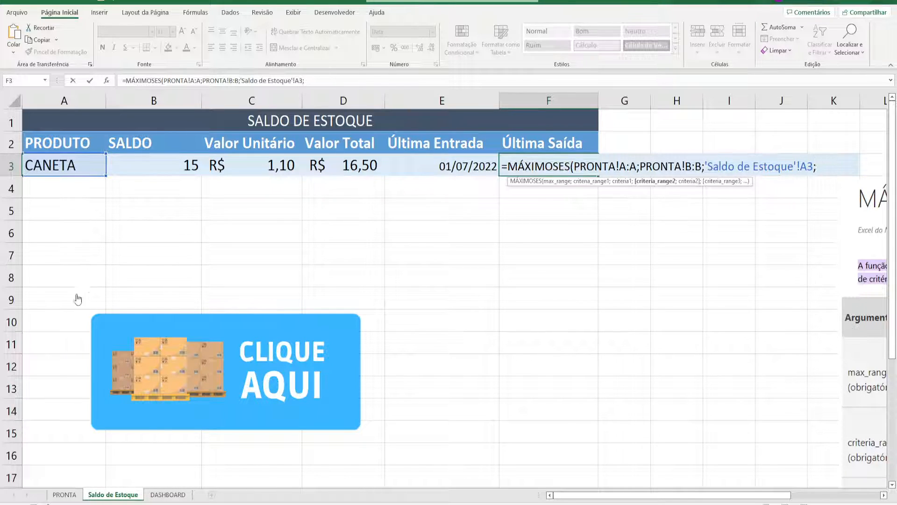
{"action": "left_click", "coordinate": [72, 498]}
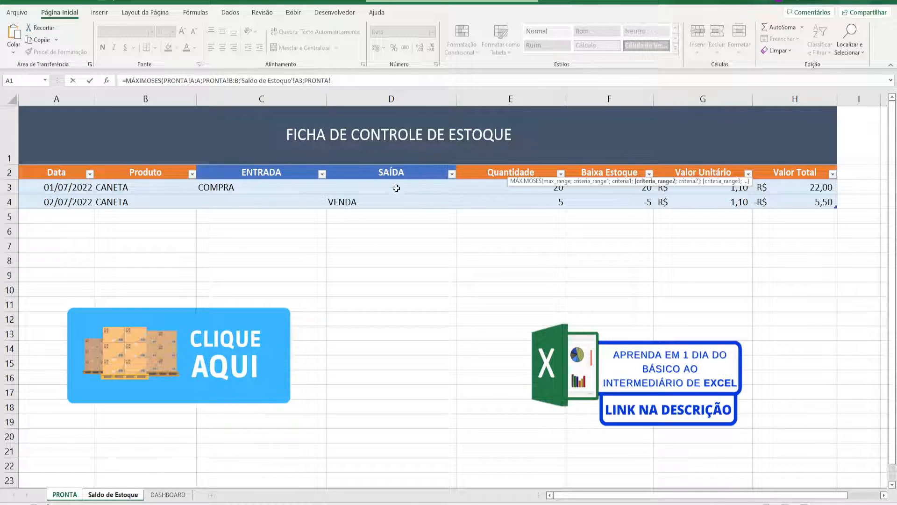
{"action": "left_click", "coordinate": [391, 99]}
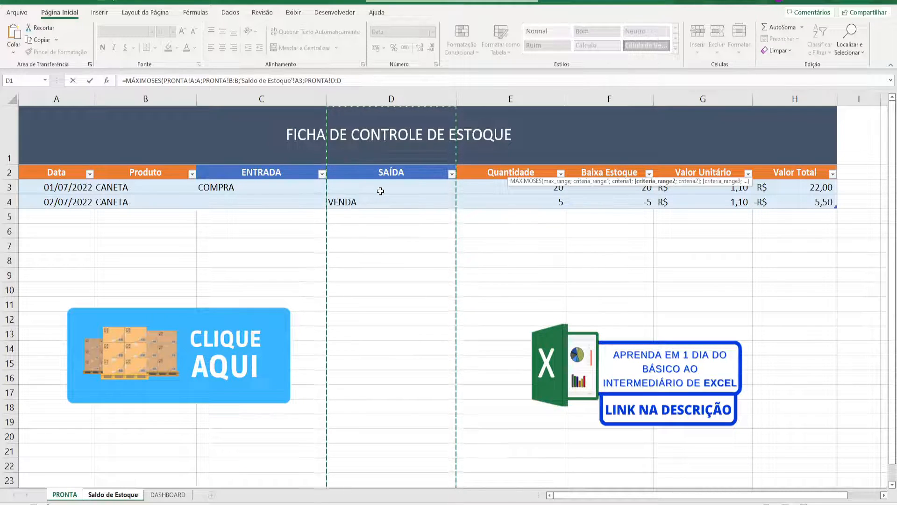
{"action": "type", "text": ";\"<>\"&"}
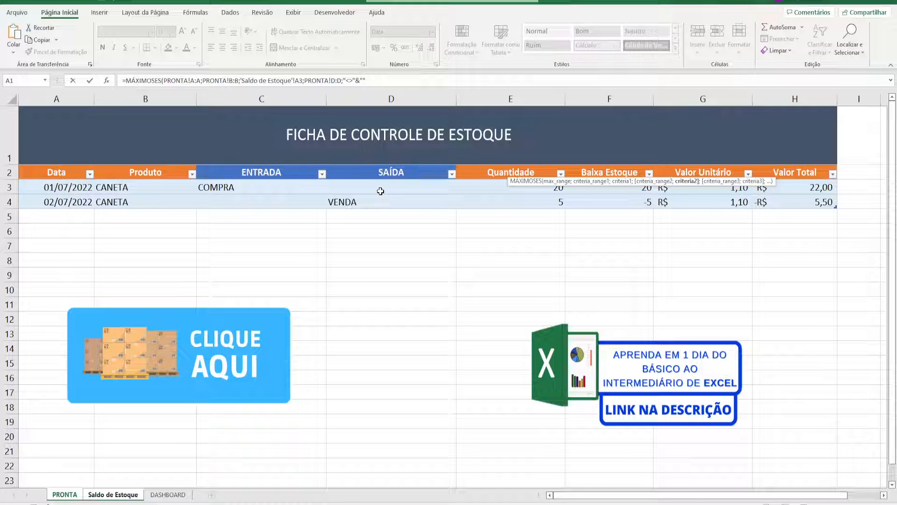
{"action": "type", "text": ")"}
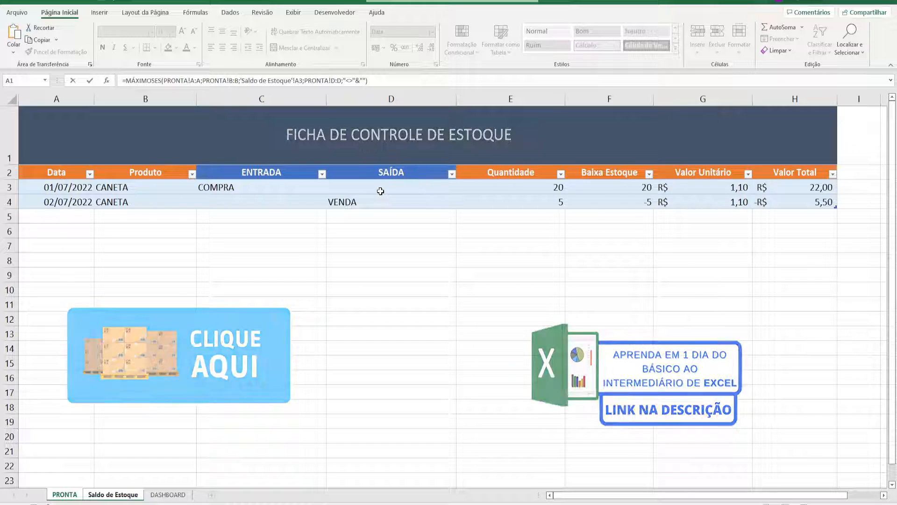
{"action": "key", "text": "Return"}
{"action": "left_click", "coordinate": [552, 169]}
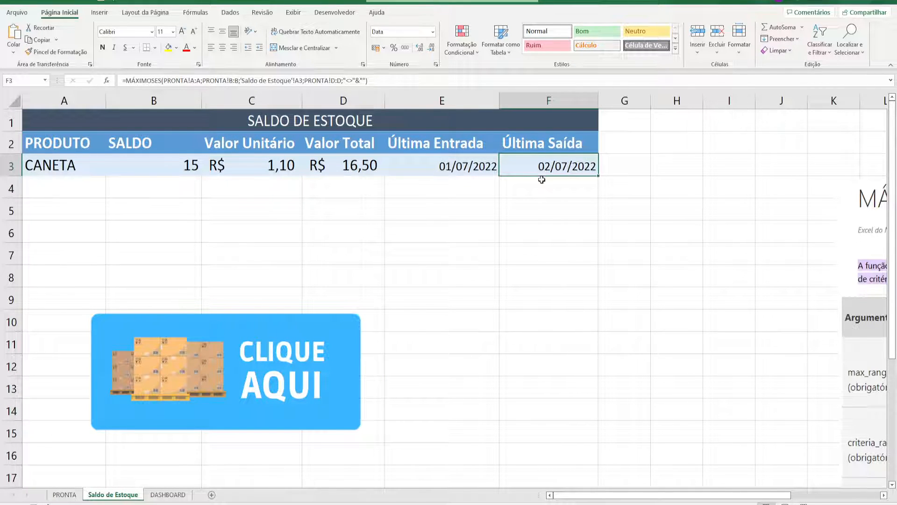
- Copy a screen capture of the Saldo de Estoque table together with the Última Saída formula
{"action": "key", "text": "Print"}
{"action": "left_click_drag", "start_coordinate": [74, 45], "coordinate": [659, 202]}
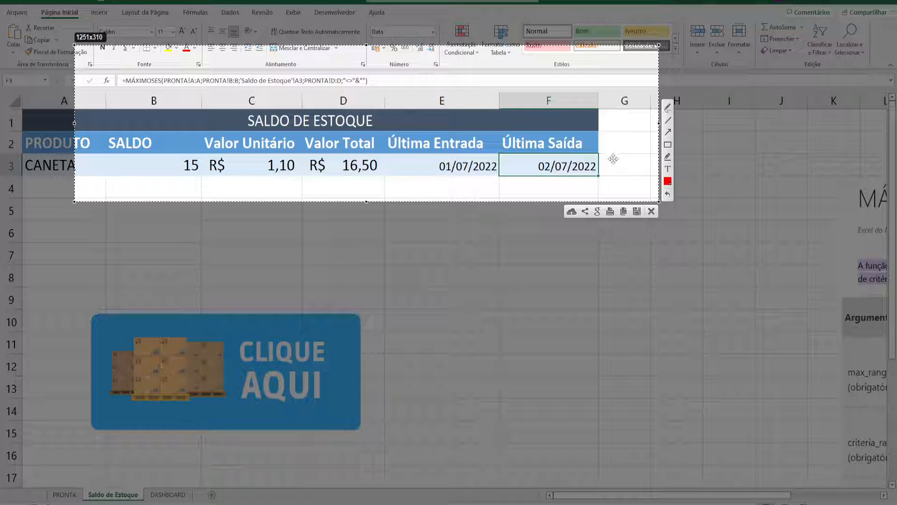
{"action": "key", "text": "ctrl+c"}
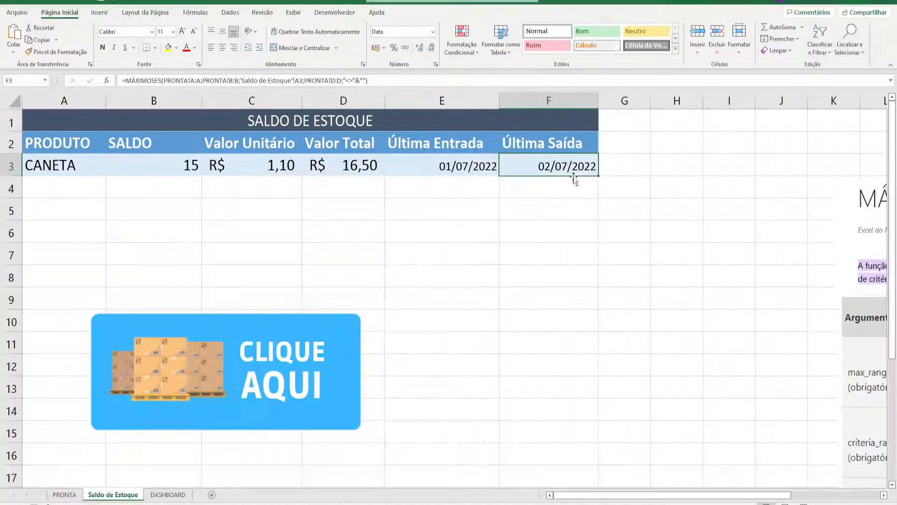
- Convert the Saldo de Estoque range A2:F3 into a table with headers
{"action": "left_click", "coordinate": [56, 140]}
{"action": "left_click_drag", "start_coordinate": [55, 140], "coordinate": [516, 159]}
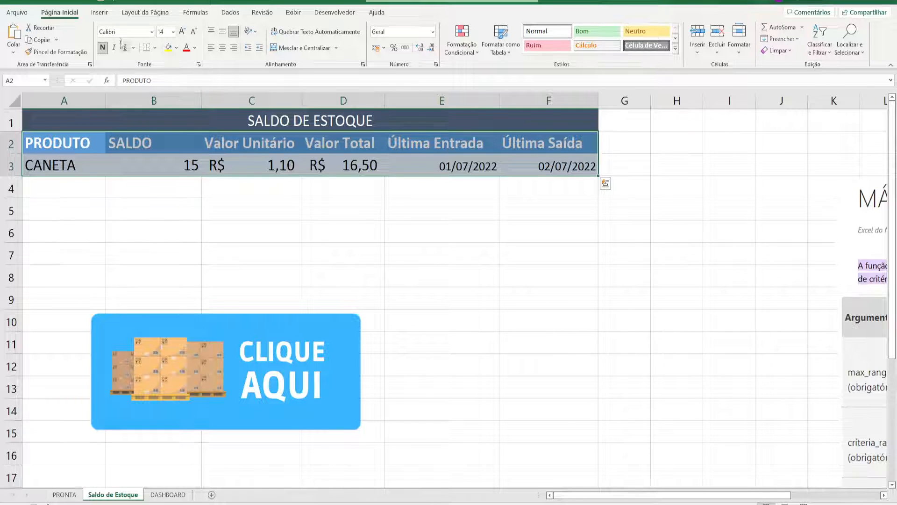
{"action": "left_click", "coordinate": [99, 13]}
{"action": "key", "text": "Print"}
{"action": "left_click_drag", "start_coordinate": [1, 1], "coordinate": [729, 220]}
{"action": "left_click_drag", "start_coordinate": [235, 134], "coordinate": [99, 50]}
{"action": "key", "text": "Escape"}
{"action": "left_click", "coordinate": [94, 44]}
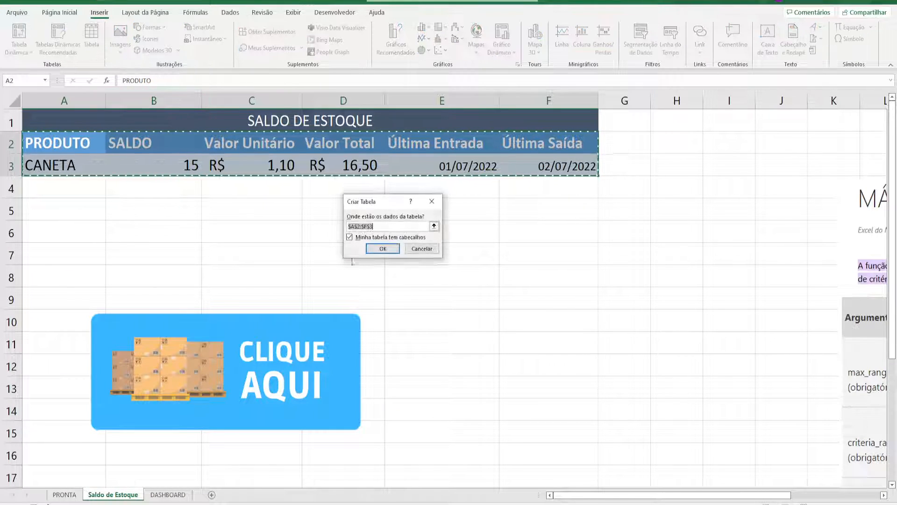
{"action": "left_click", "coordinate": [382, 249]}
{"action": "left_click", "coordinate": [430, 248]}
{"action": "left_click", "coordinate": [55, 168]}
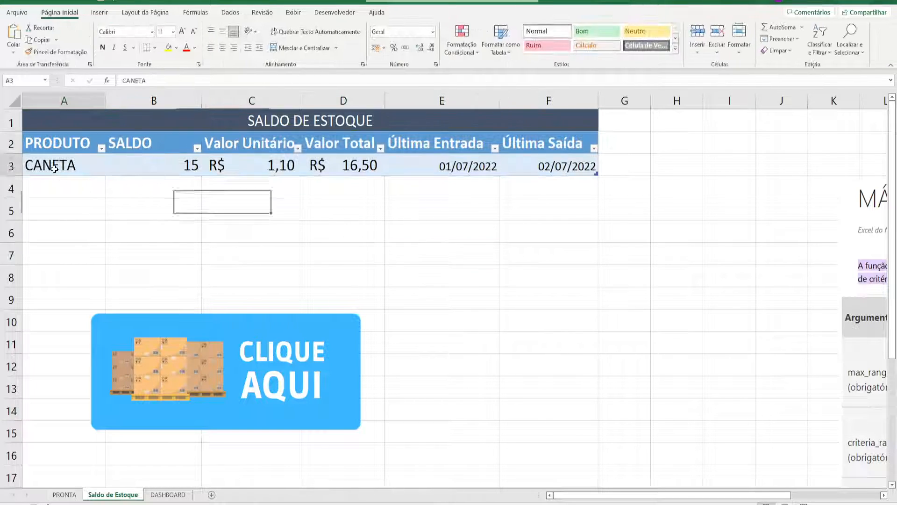
- Add the product PAPEL in cell A4 of Saldo de Estoque as a new table row and select its cells B4:F4
{"action": "key", "text": "Right"}
{"action": "left_click", "coordinate": [585, 172]}
{"action": "left_click", "coordinate": [61, 189]}
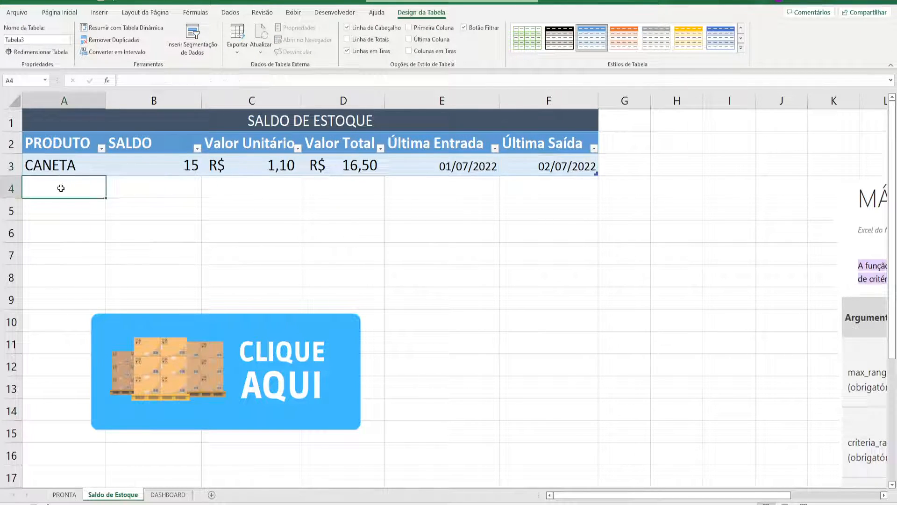
{"action": "type", "text": "PAPEL"}
{"action": "key", "text": "Return"}
{"action": "key", "text": "Right"}
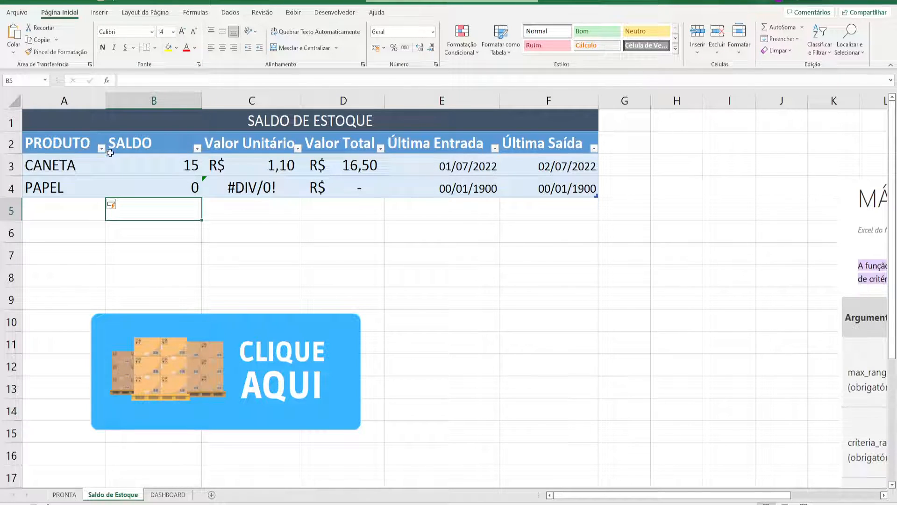
{"action": "left_click_drag", "start_coordinate": [140, 189], "coordinate": [579, 189]}
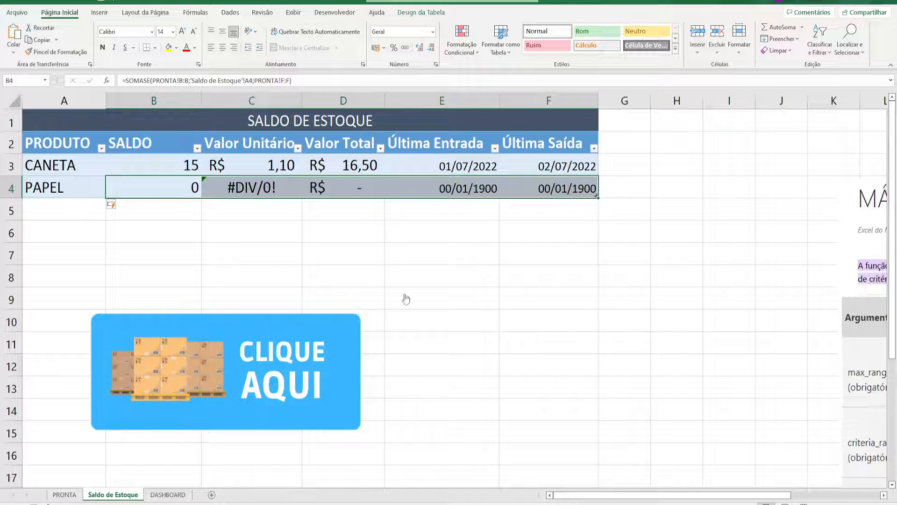
- Start a new stock entry in row 5 of the PRONTA sheet with date 03/07/2022 and product PAPEL
{"action": "left_click", "coordinate": [65, 494]}
{"action": "left_click", "coordinate": [90, 214]}
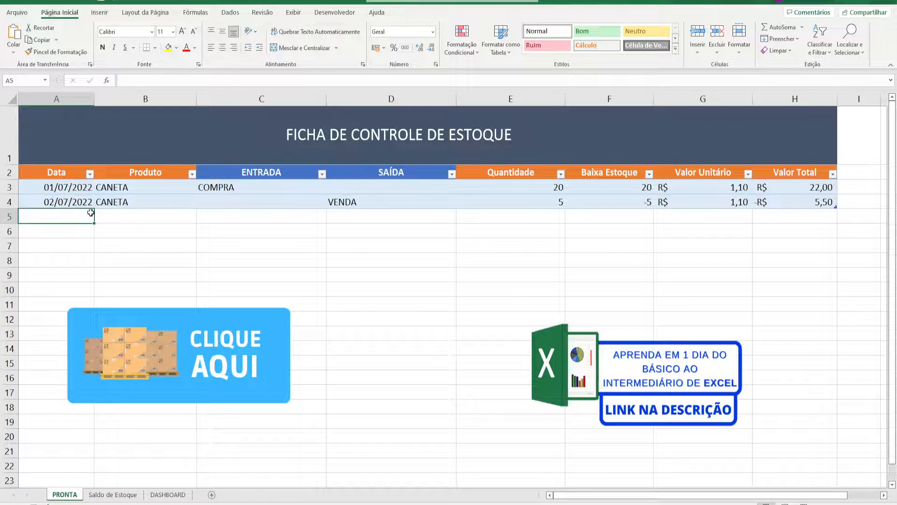
{"action": "type", "text": "03/07/2022"}
{"action": "key", "text": "Tab"}
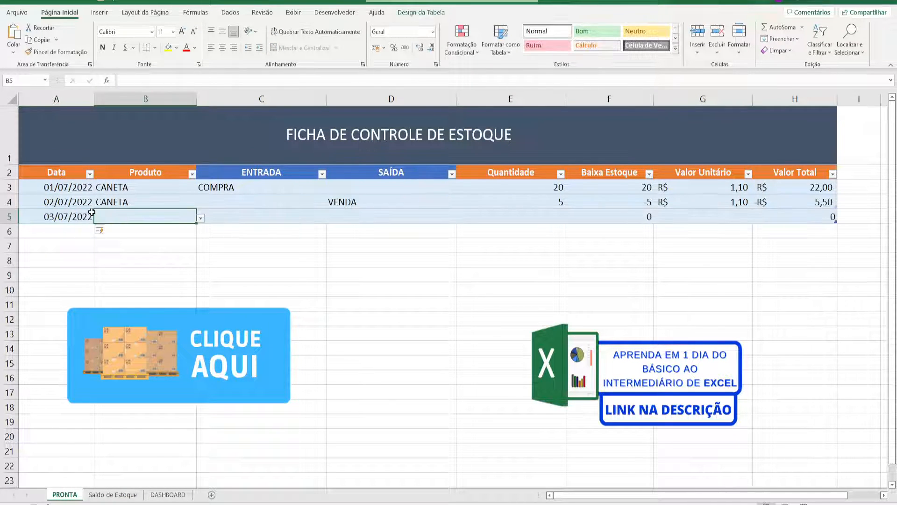
{"action": "left_click", "coordinate": [200, 217]}
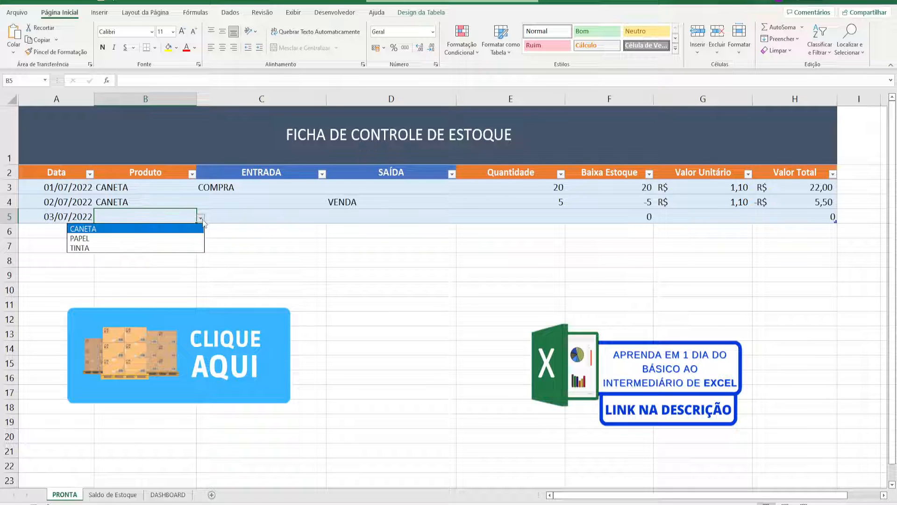
{"action": "left_click", "coordinate": [140, 236]}
- Complete the PAPEL entry in row 5 with ENTRADA AJUSTE, Quantidade 10 and Valor Unitário 2,00
{"action": "left_click", "coordinate": [249, 216]}
{"action": "left_click", "coordinate": [331, 218]}
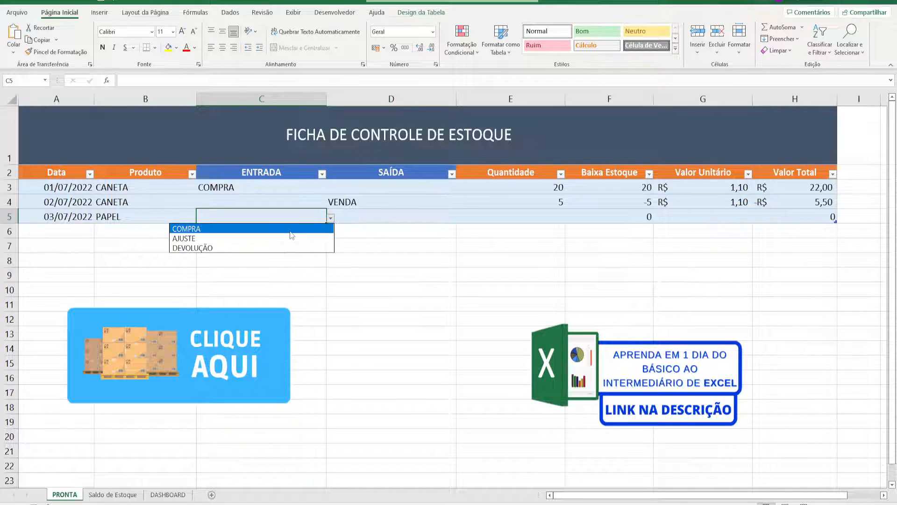
{"action": "left_click", "coordinate": [292, 237]}
{"action": "left_click", "coordinate": [533, 222]}
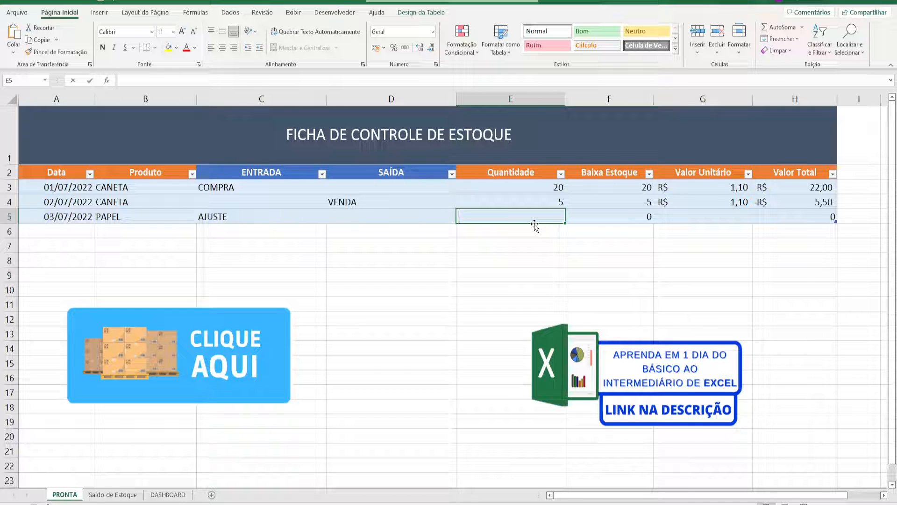
{"action": "type", "text": "10"}
{"action": "key", "text": "Tab"}
{"action": "key", "text": "Tab"}
{"action": "type", "text": "2,0"}
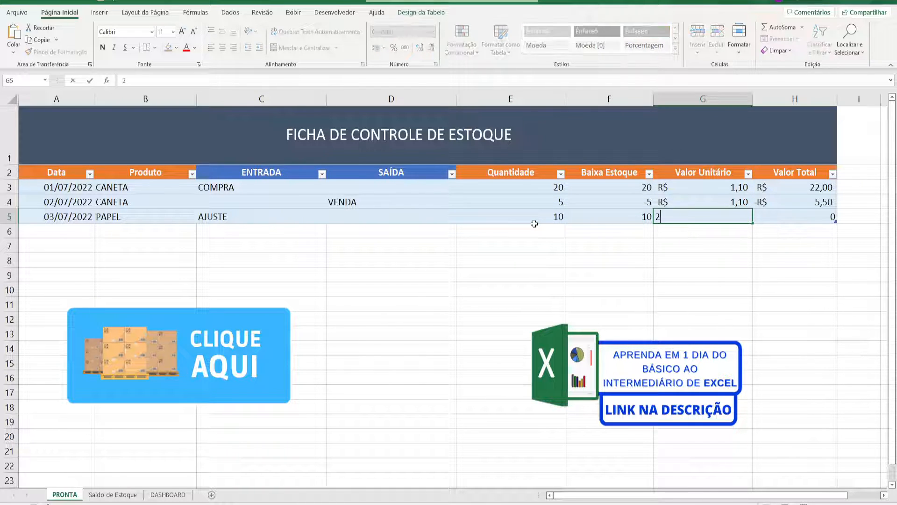
{"action": "key", "text": "Return"}
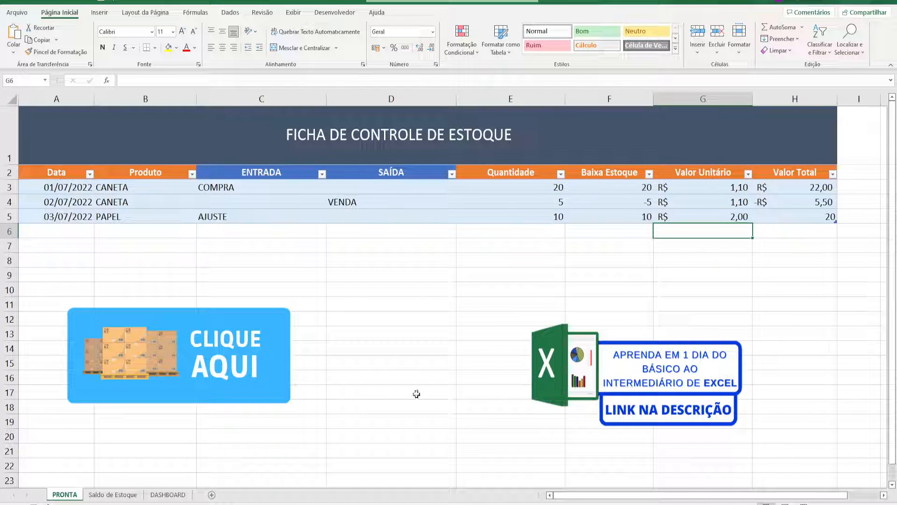
- Check the PAPEL row's balance, unit value, total value and last entry and exit dates on Saldo de Estoque, and return to the PRONTA sheet
{"action": "left_click", "coordinate": [113, 494]}
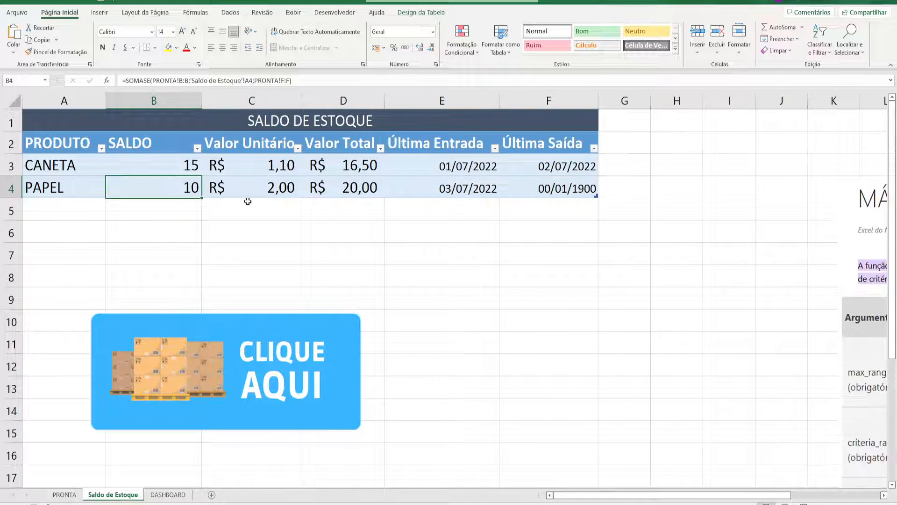
{"action": "left_click", "coordinate": [262, 189]}
{"action": "left_click", "coordinate": [371, 194]}
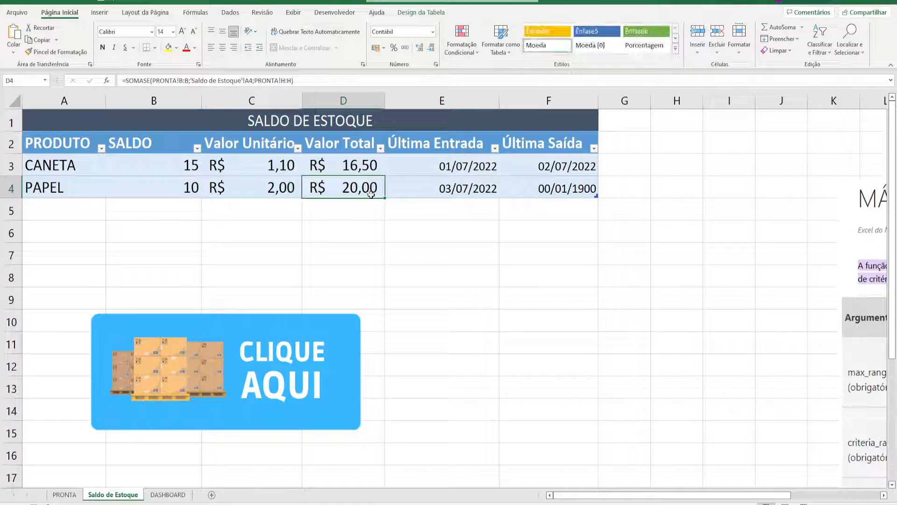
{"action": "left_click", "coordinate": [455, 192]}
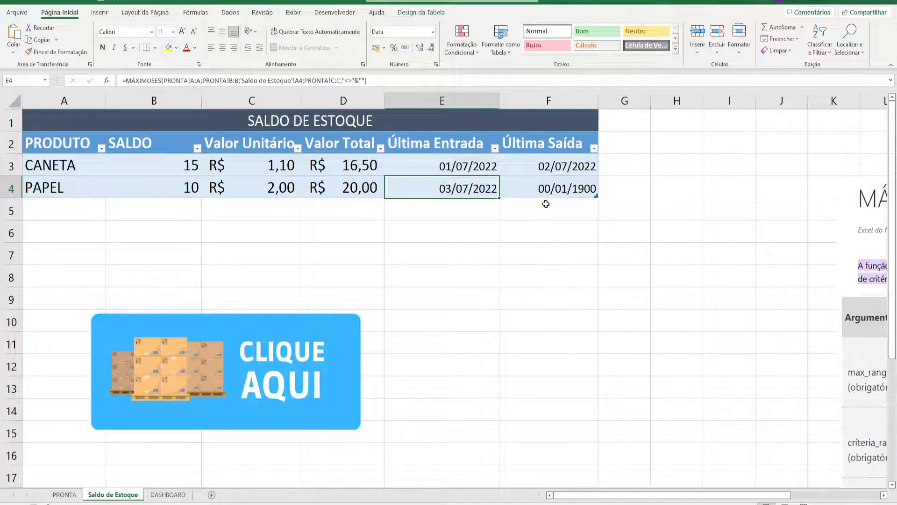
{"action": "left_click", "coordinate": [563, 189]}
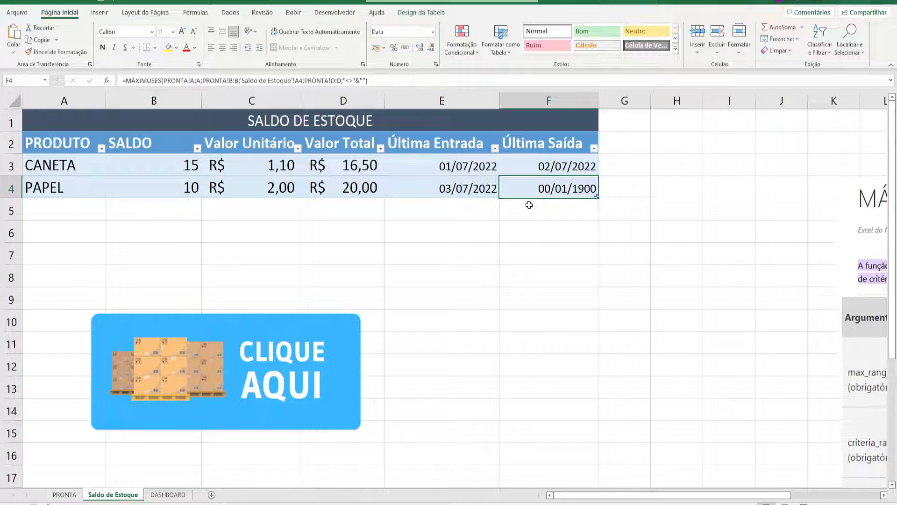
{"action": "left_click", "coordinate": [185, 497]}
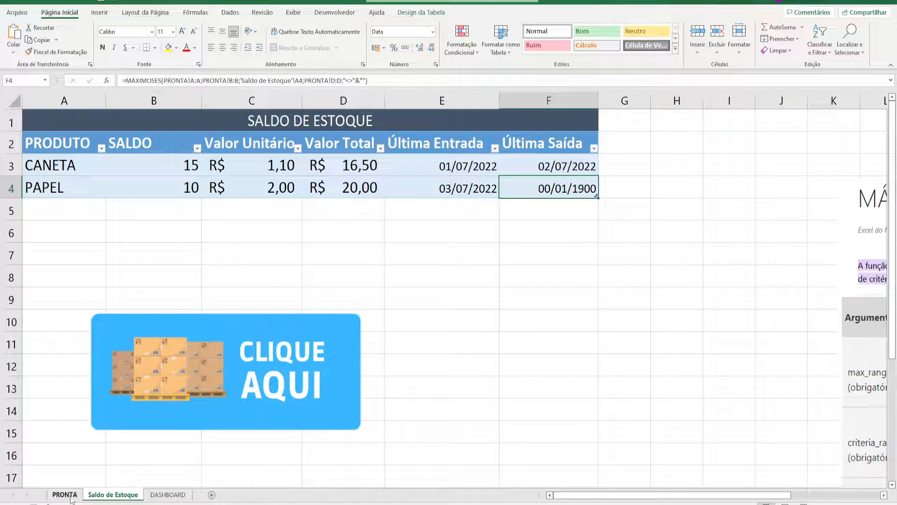
{"action": "left_click", "coordinate": [65, 494]}
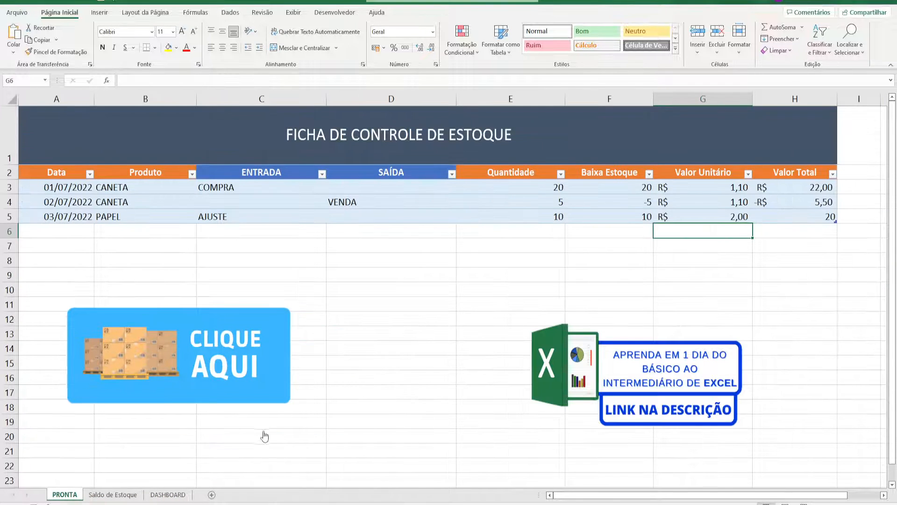